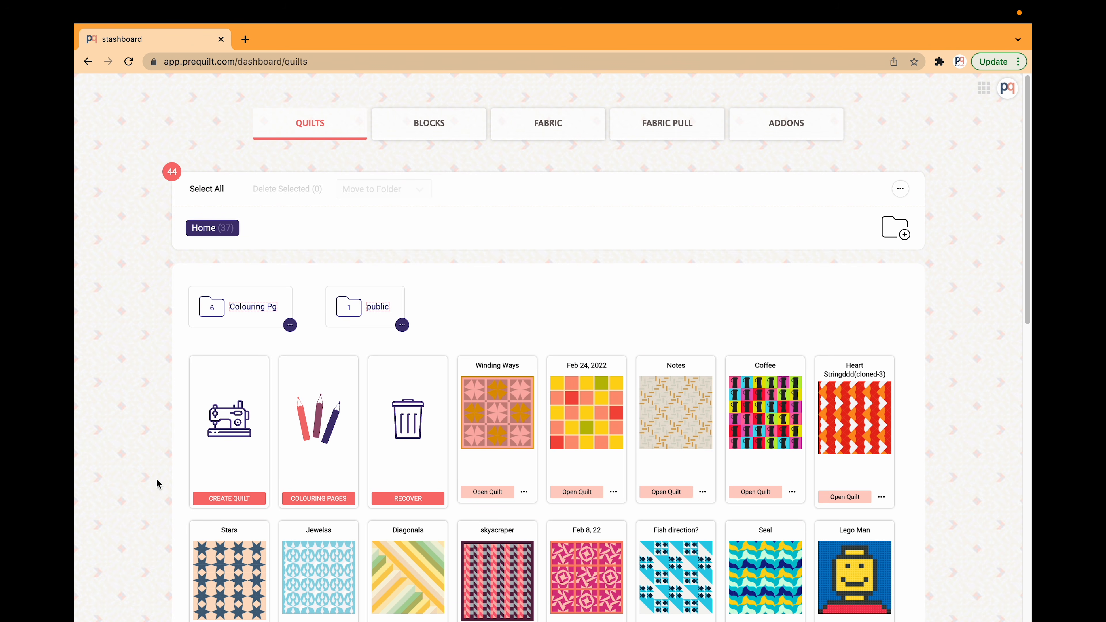
Create a new blank quilt using the Rectangle grid with a block width and height of 5 x 5
click(232, 499)
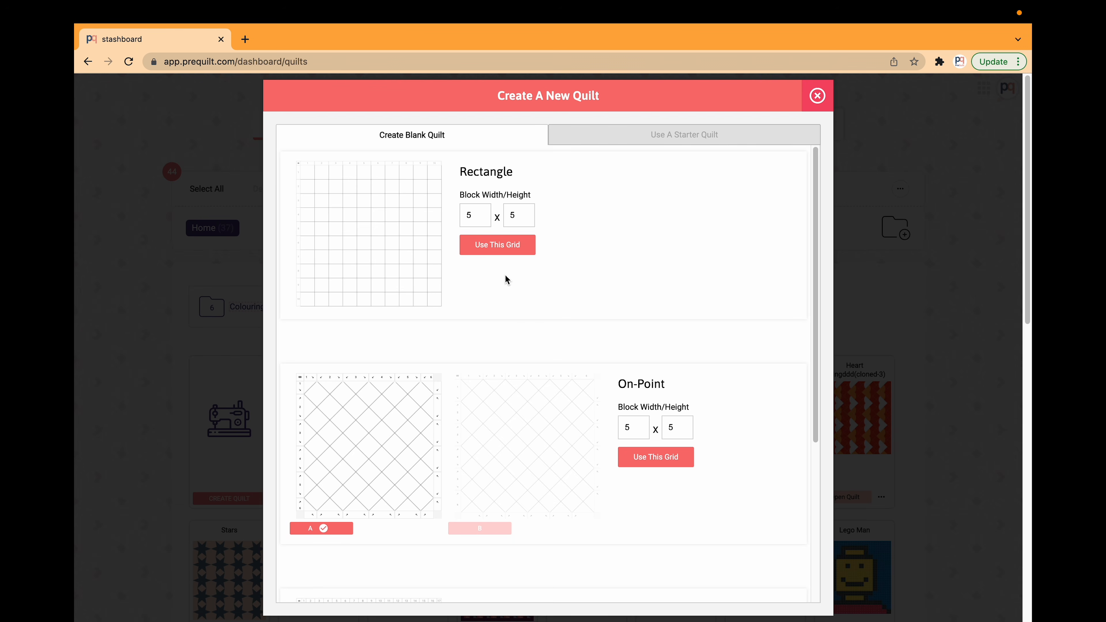
scroll(506, 276, down, 3)
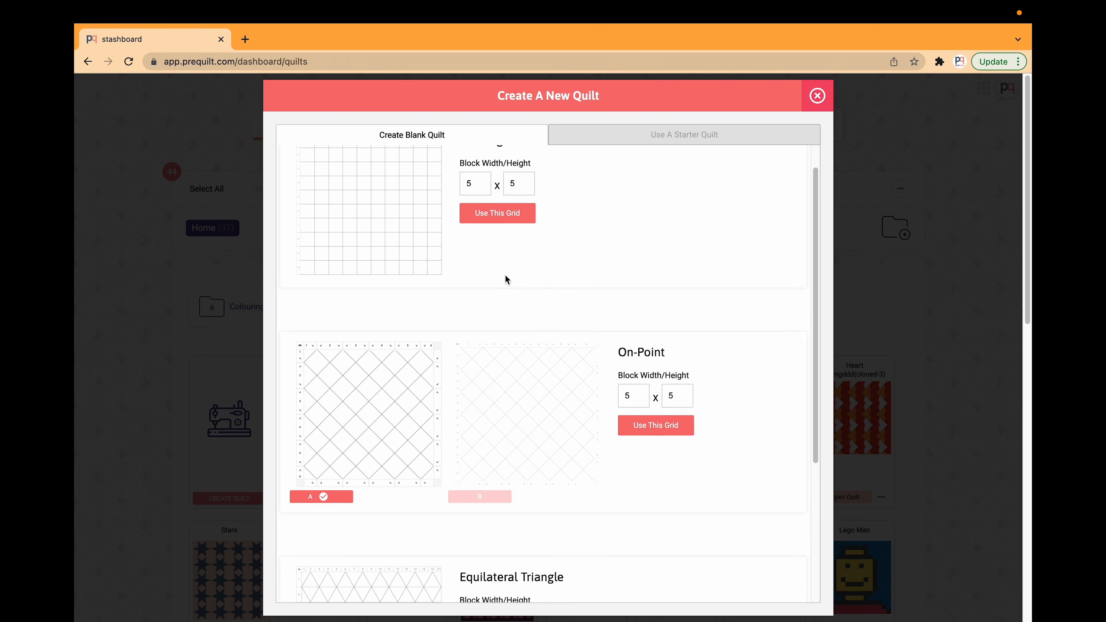
scroll(505, 275, down, 4)
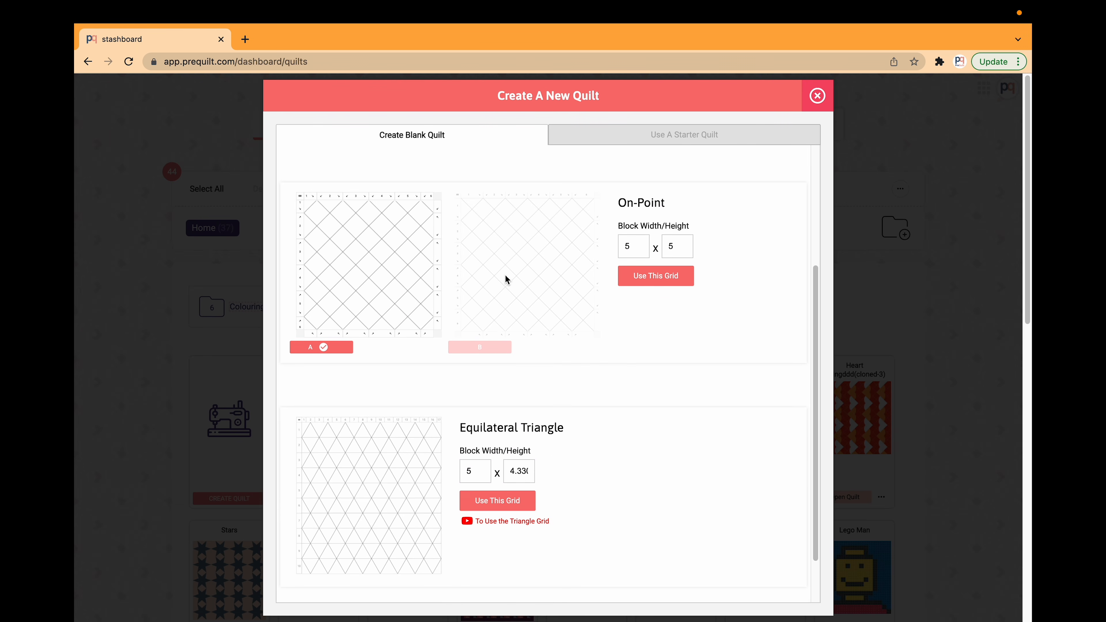
scroll(505, 274, up, 6)
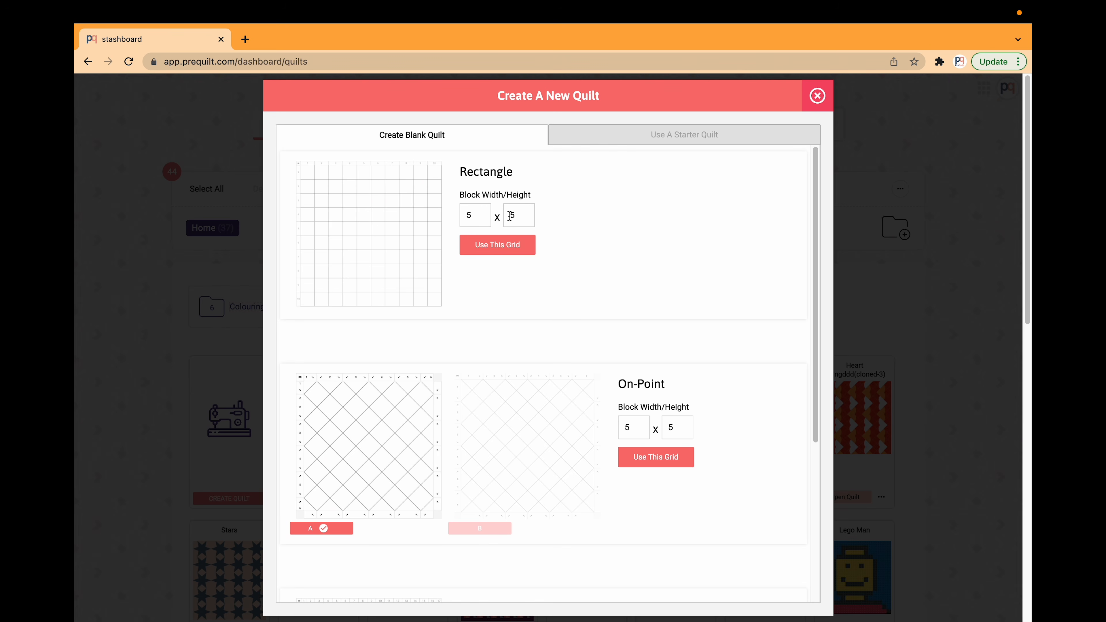
click(504, 245)
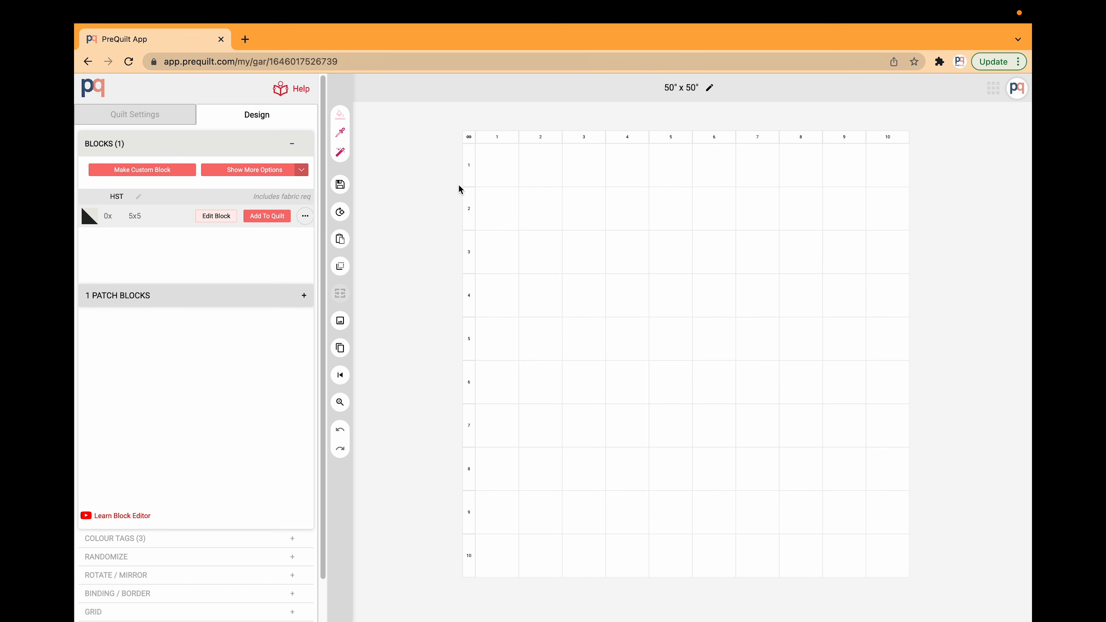
Add the HST block to the quilt cell in row 1, column 1
click(285, 148)
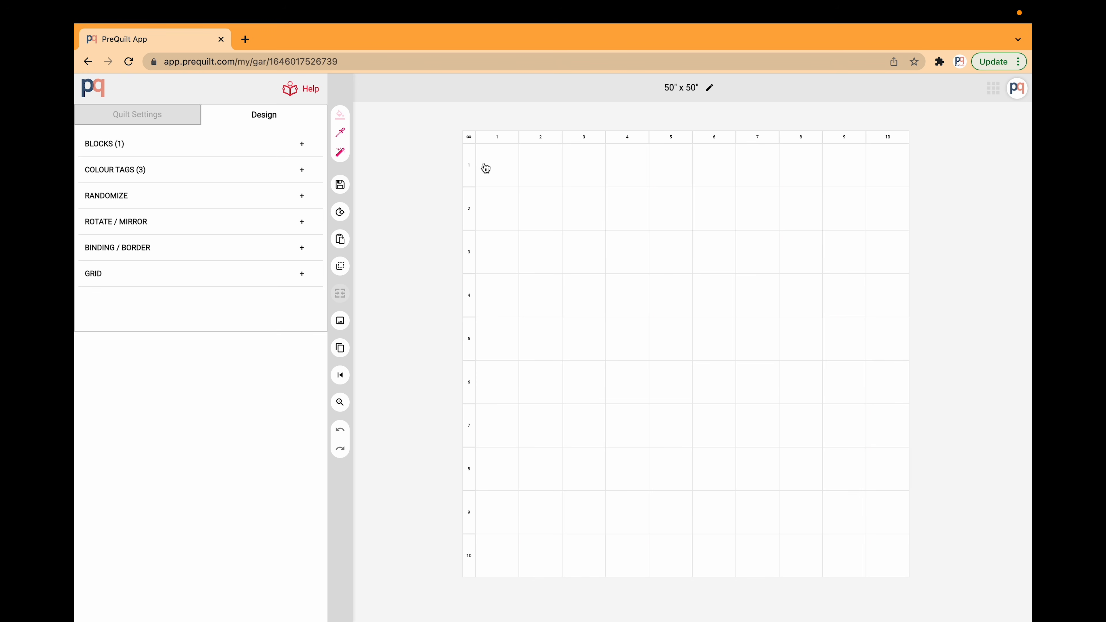
click(500, 171)
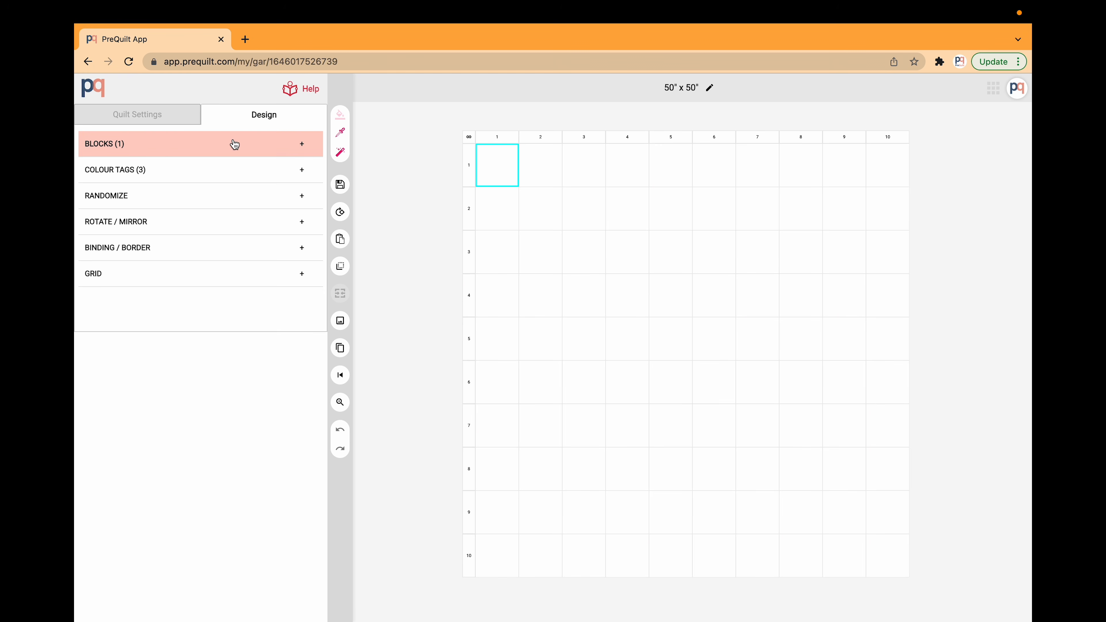
click(155, 149)
click(93, 222)
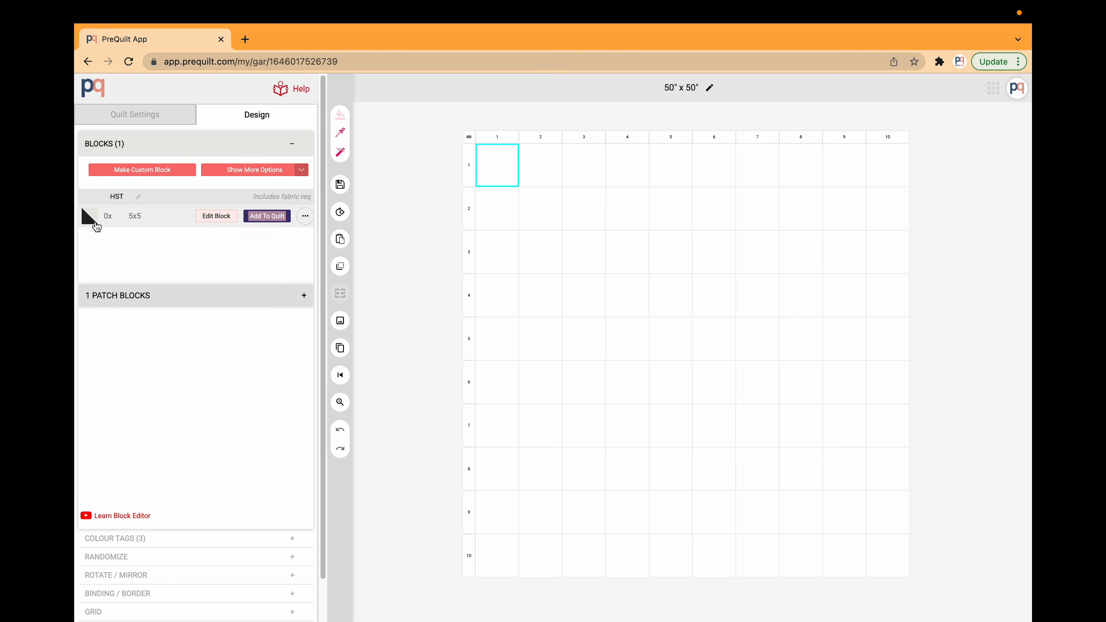
click(267, 216)
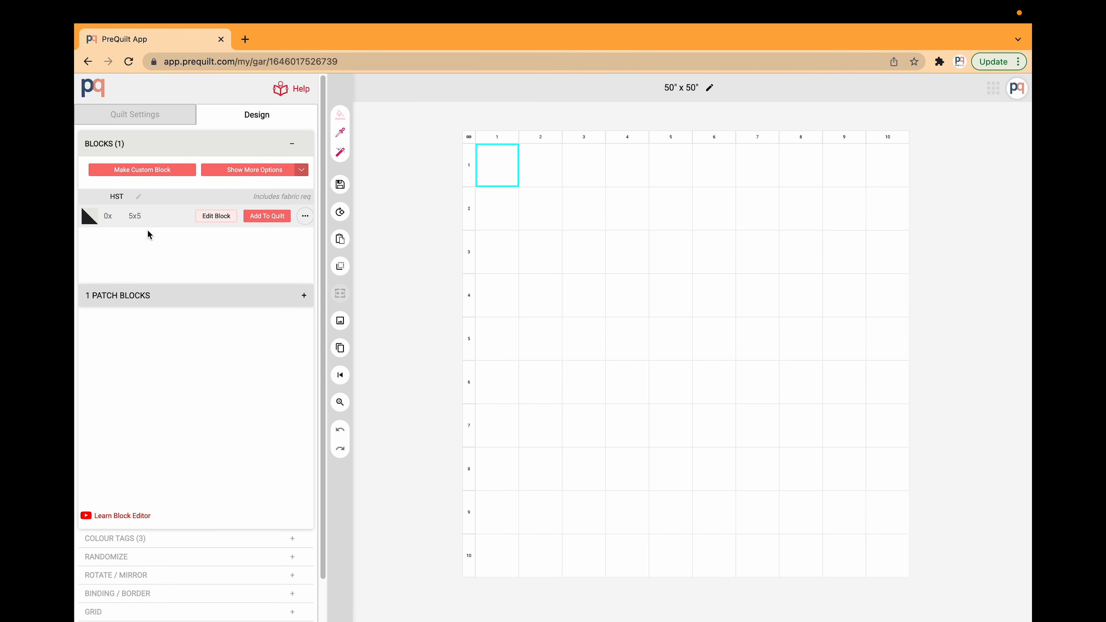
click(275, 218)
click(274, 218)
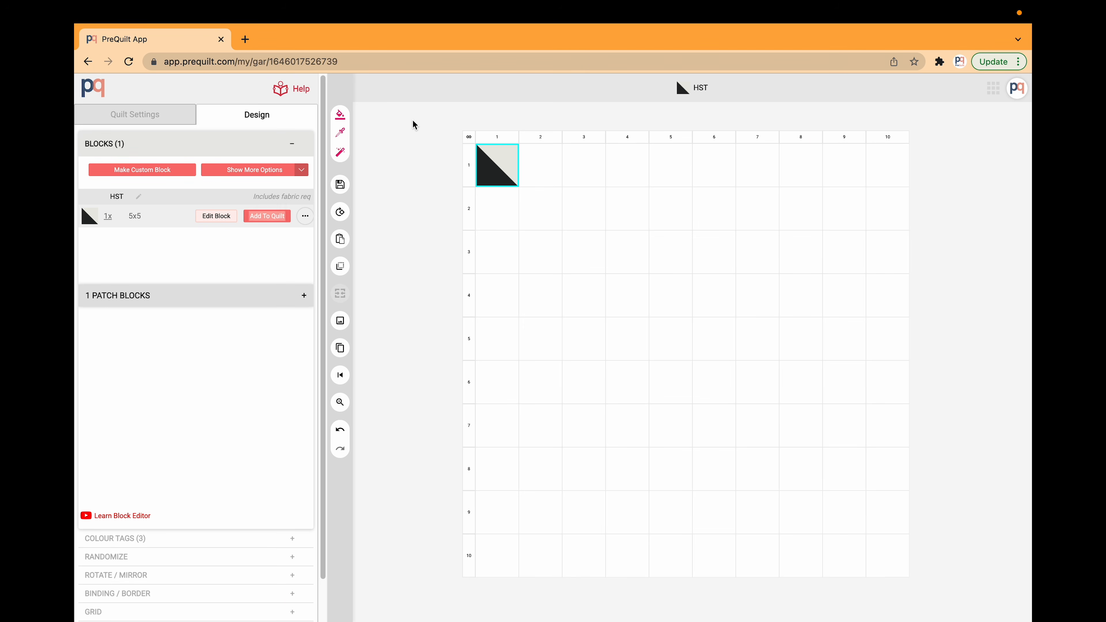
click(391, 159)
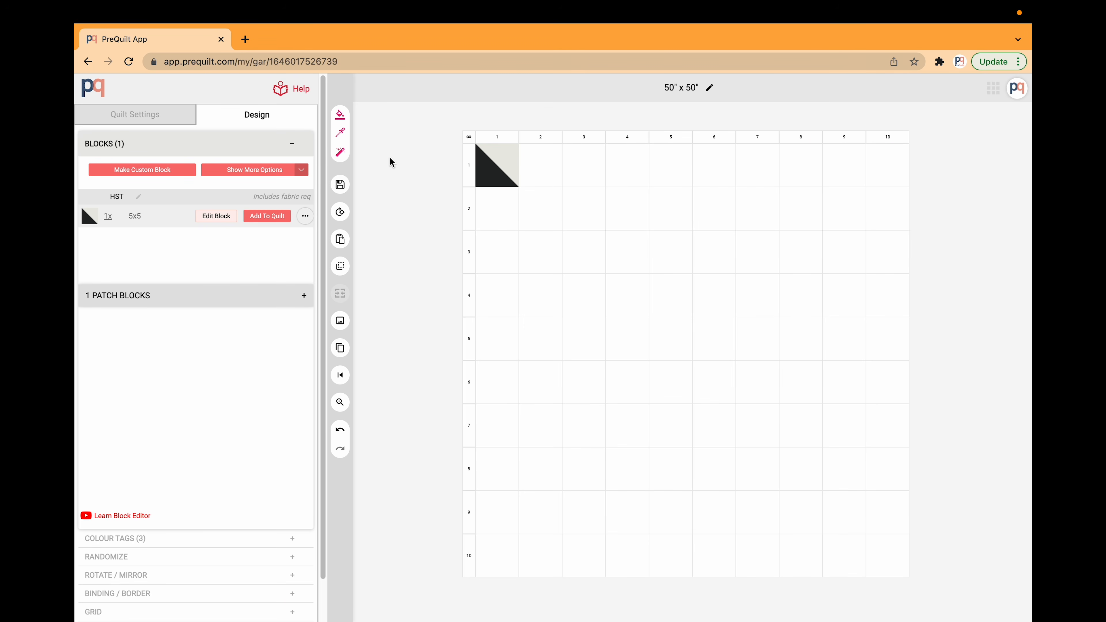
Add the HST block to row 1, column 2 and to row 2, columns 1 and 2, together as one multi-cell selection
click(543, 167)
shift+click(544, 208)
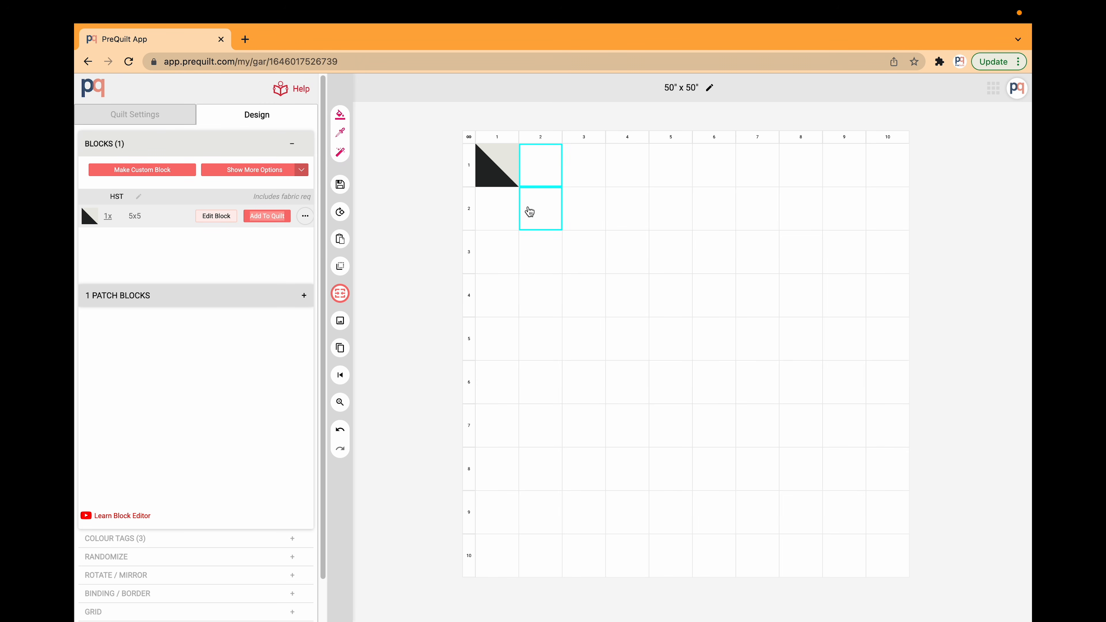
shift+click(504, 213)
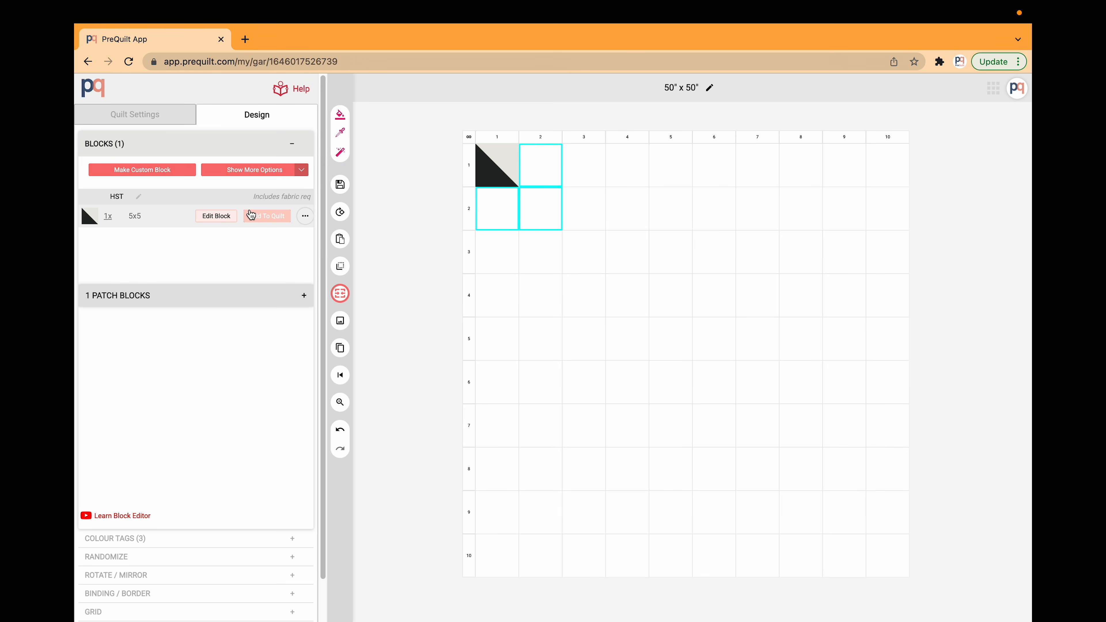
click(274, 220)
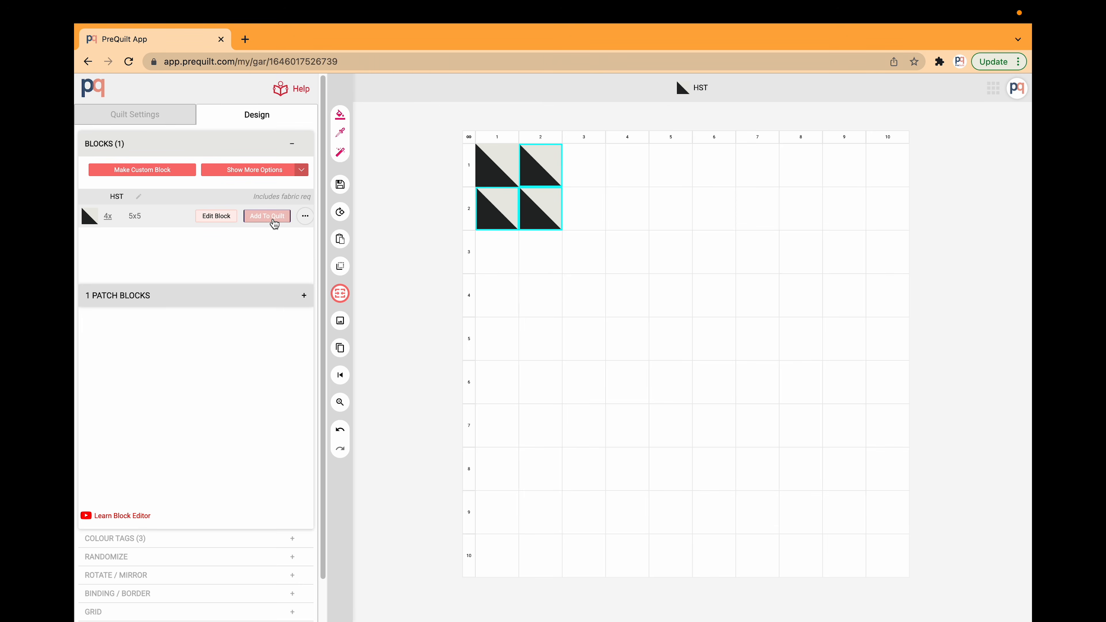
click(419, 175)
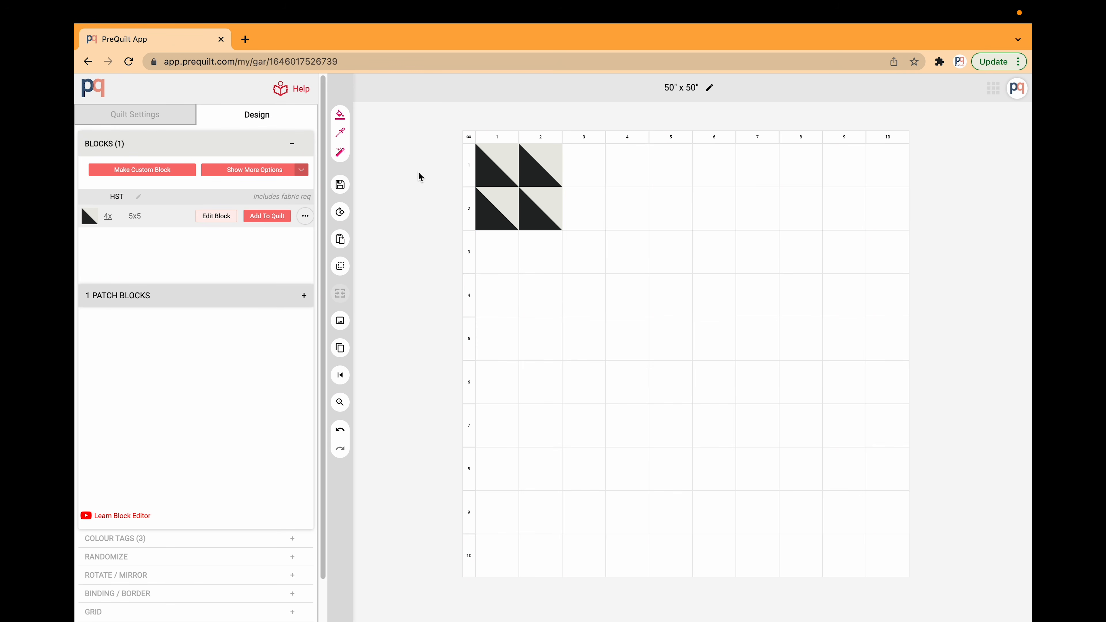
Fill all of column 3 and all of row 3 with the HST block
click(589, 142)
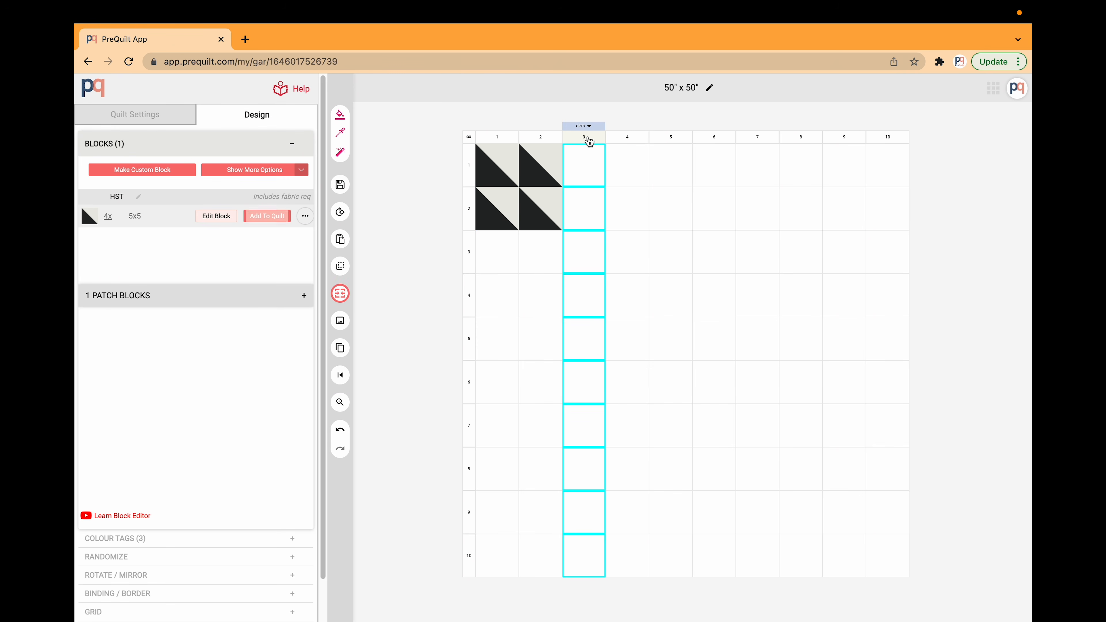
click(470, 256)
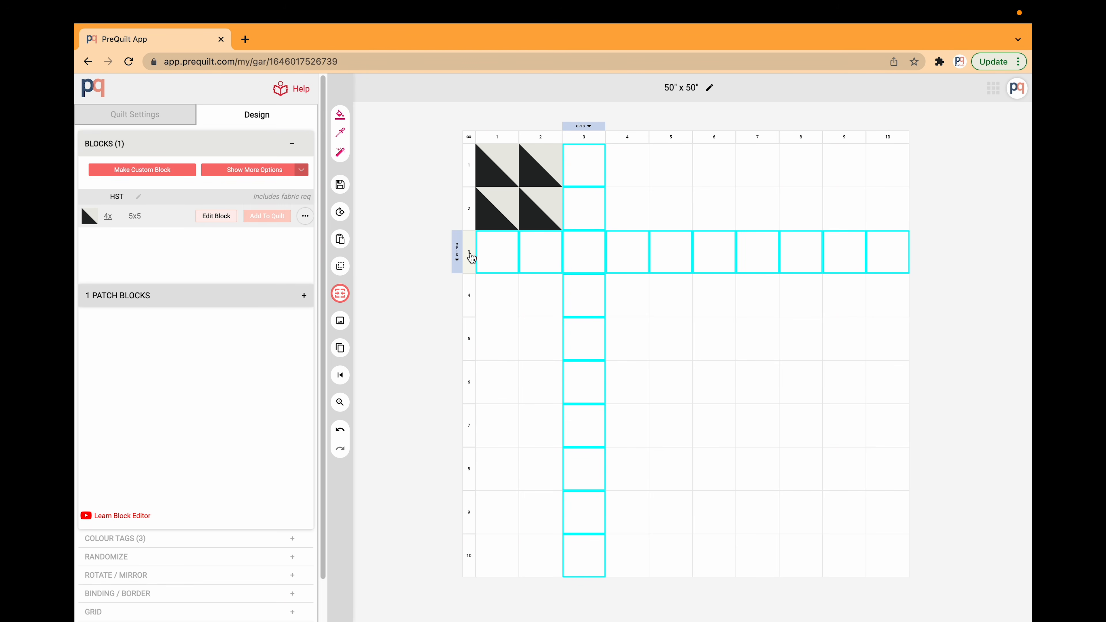
click(268, 217)
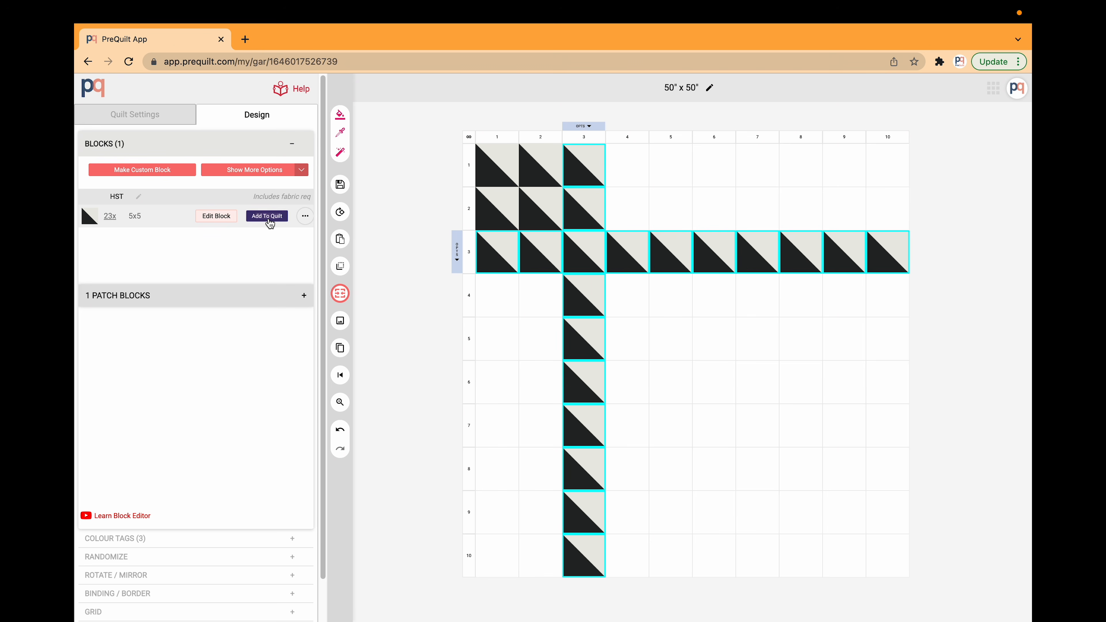
click(412, 231)
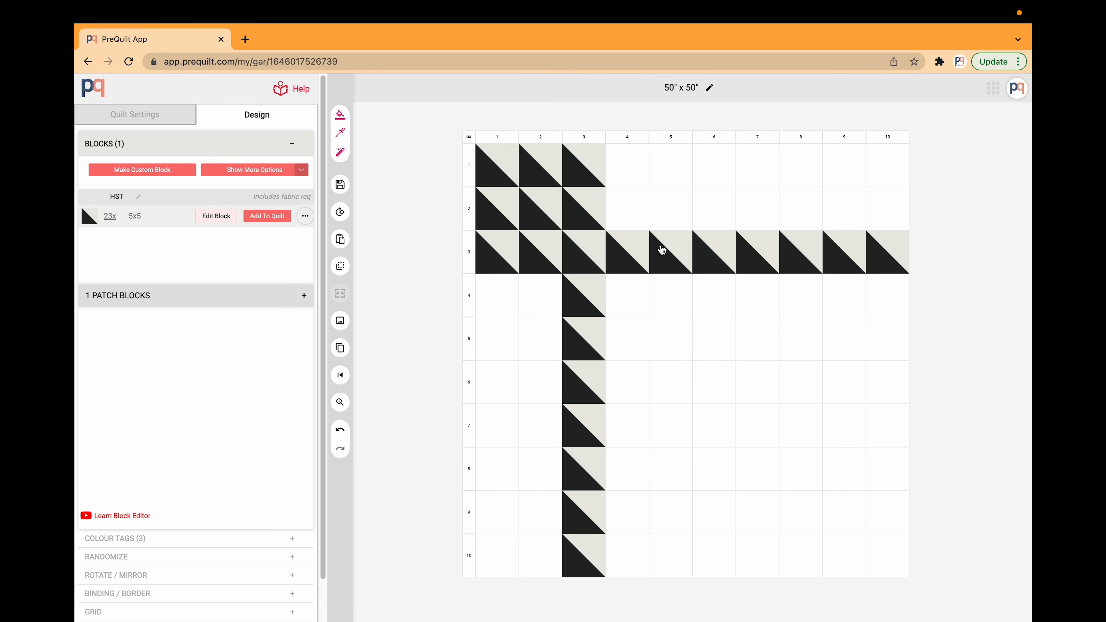
Fill the four-by-four area in rows 4 to 7, columns 4 to 7 with the HST block
drag(633, 287, 773, 432)
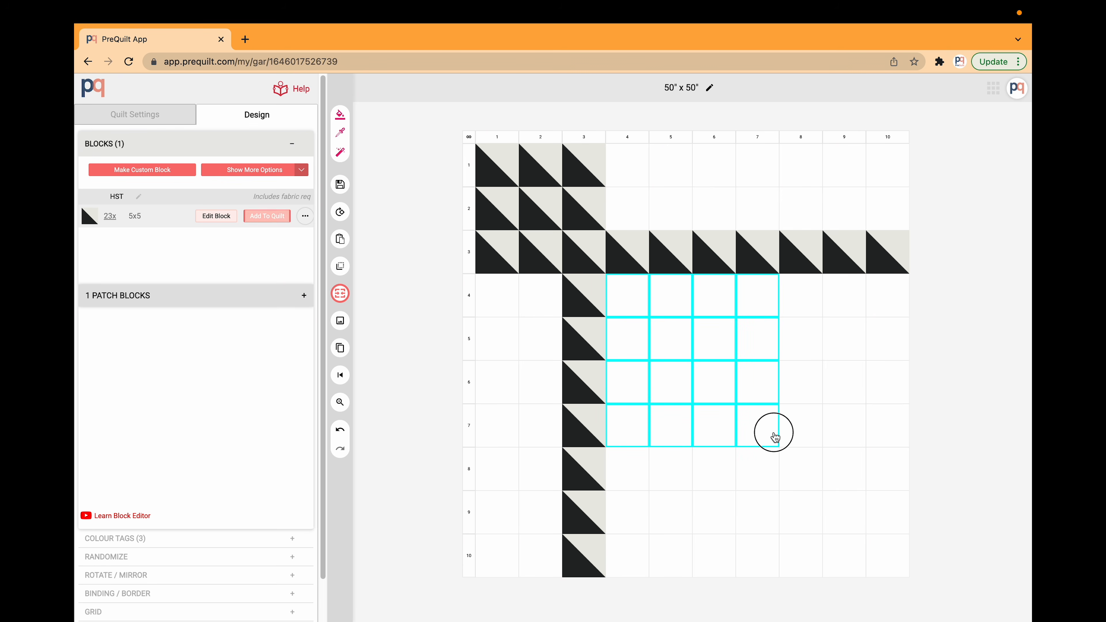
click(267, 216)
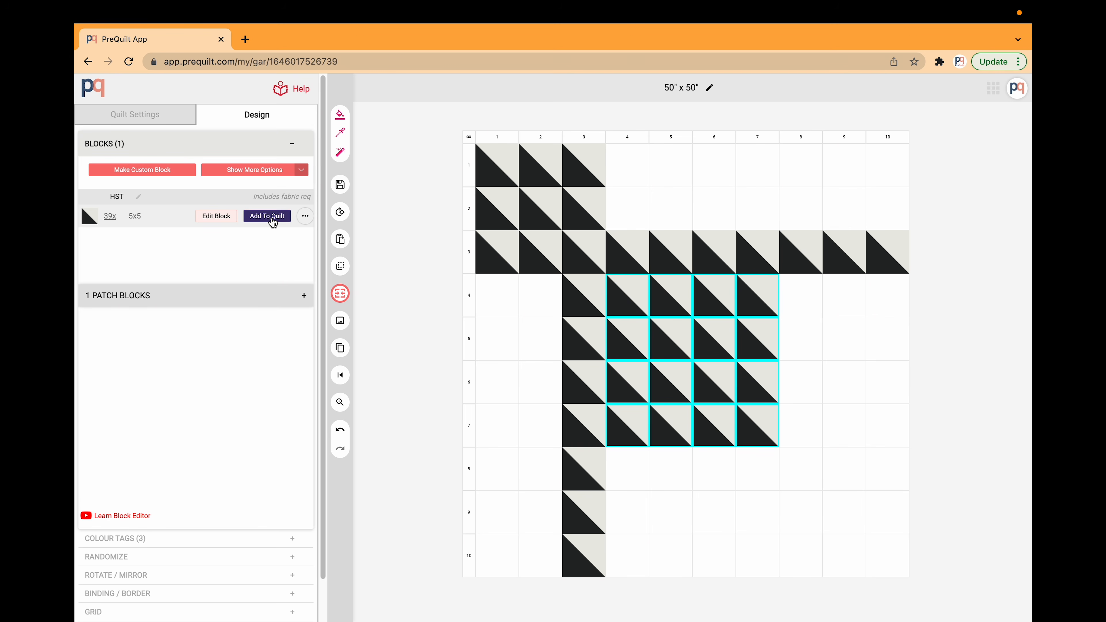
click(414, 236)
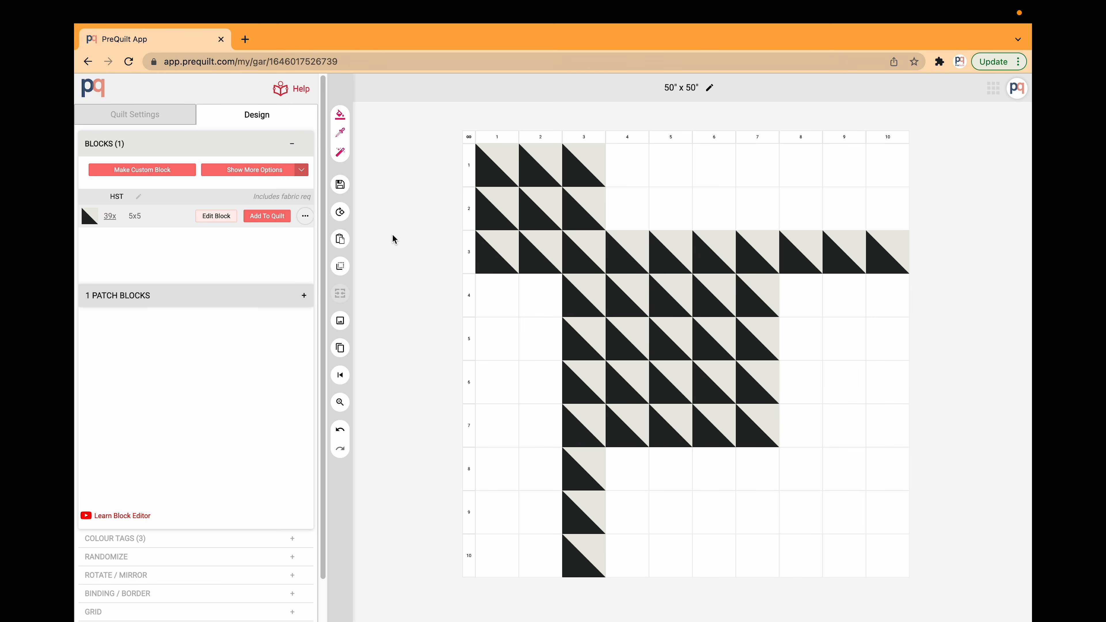
Select the whole quilt grid and empty it with Reset Clear
click(469, 141)
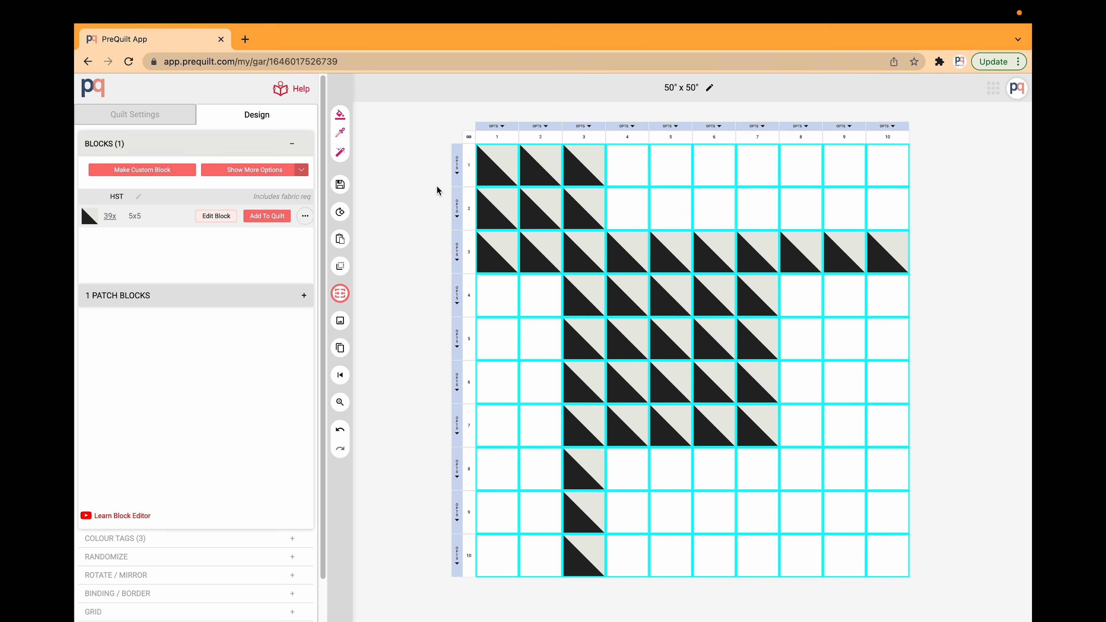
click(340, 375)
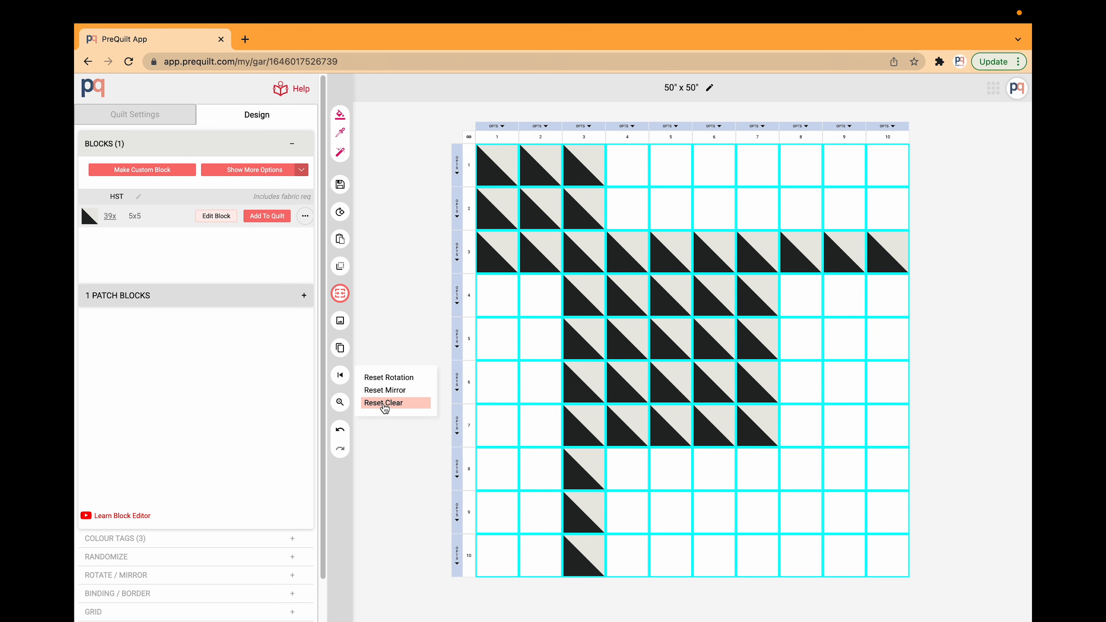
click(389, 406)
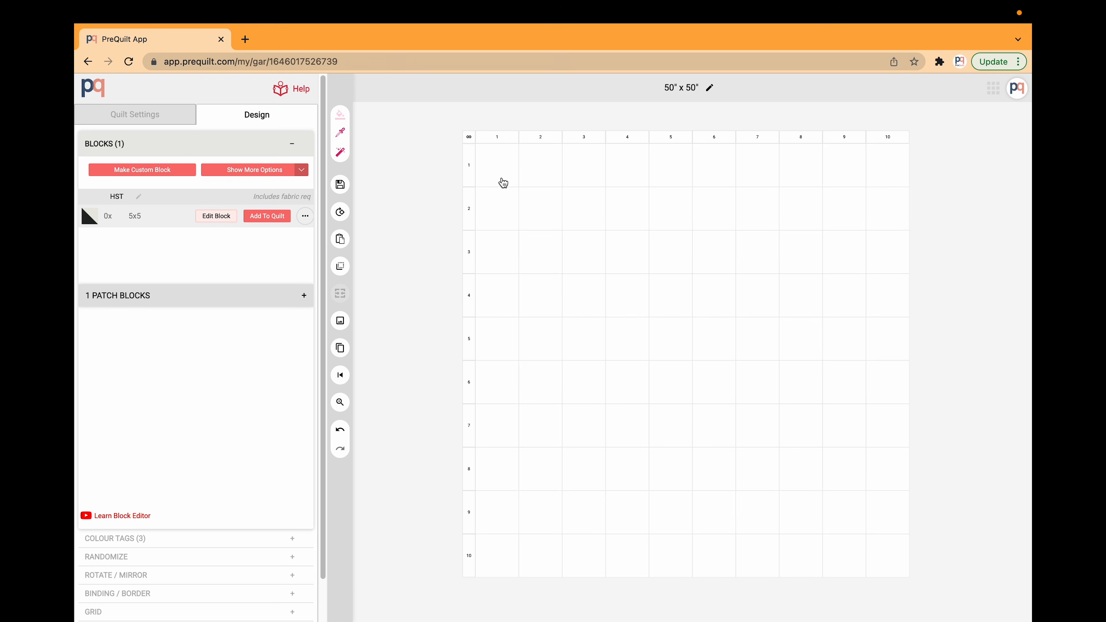
Pick up the HST block and paint it over rows 1–2, columns 1–2, row 3, columns 1–7, and rows 4–9, columns 1–9
click(266, 217)
click(267, 218)
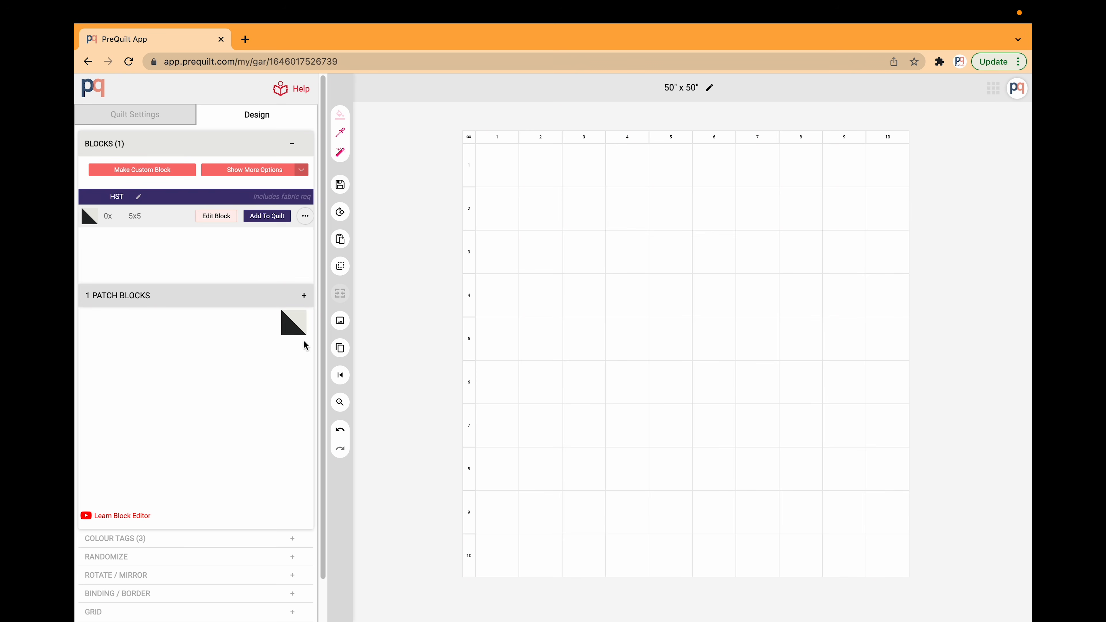
click(496, 170)
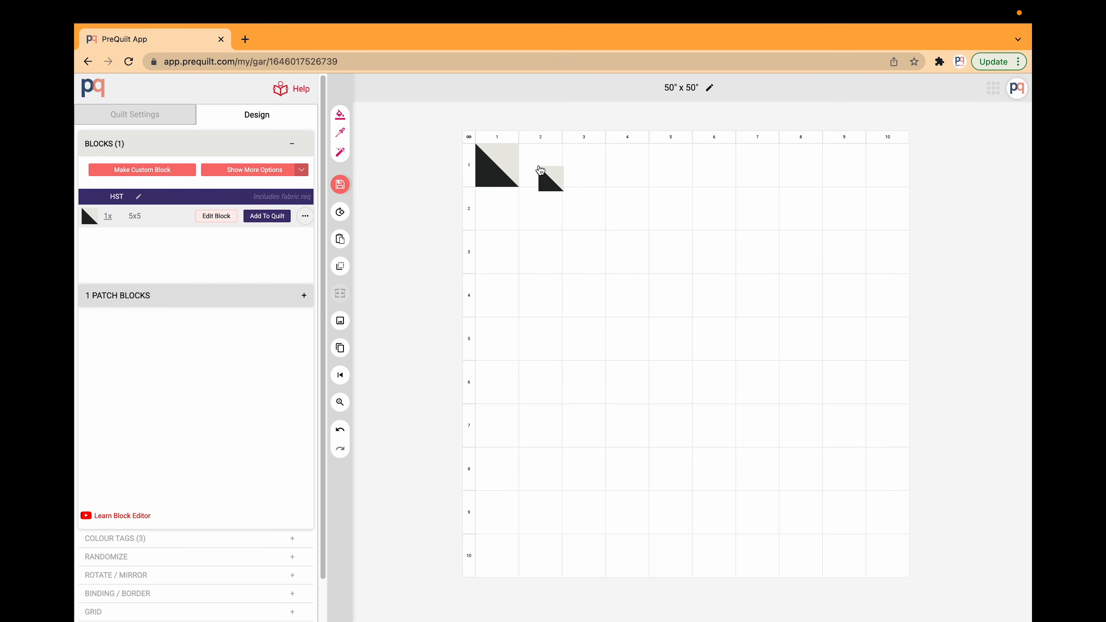
click(540, 168)
click(540, 210)
click(488, 210)
drag(495, 242, 738, 247)
drag(506, 291, 855, 527)
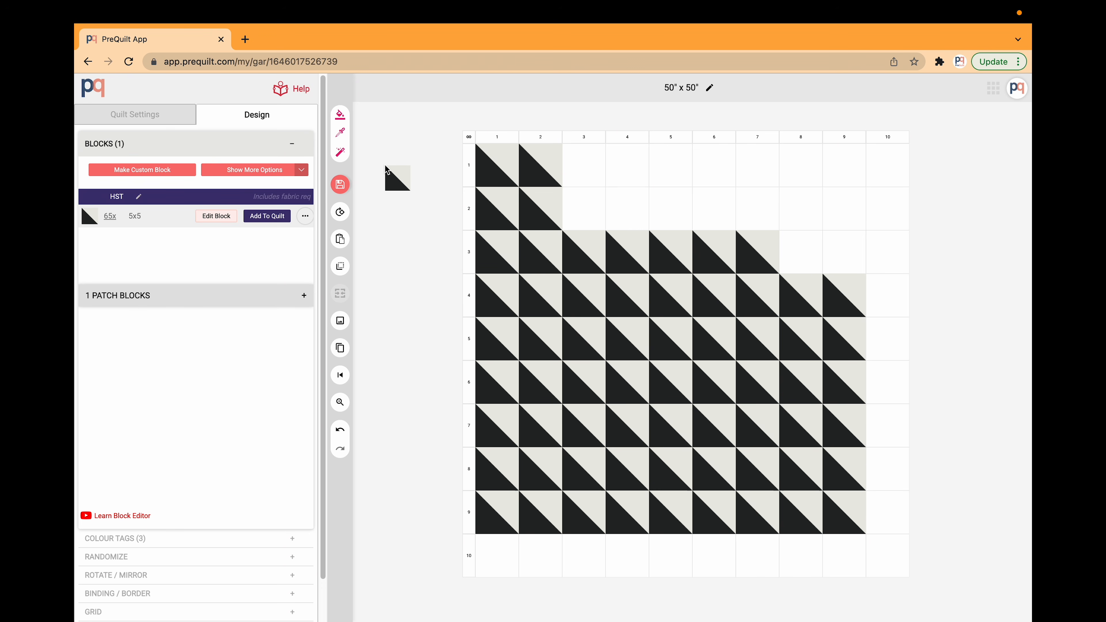
click(384, 165)
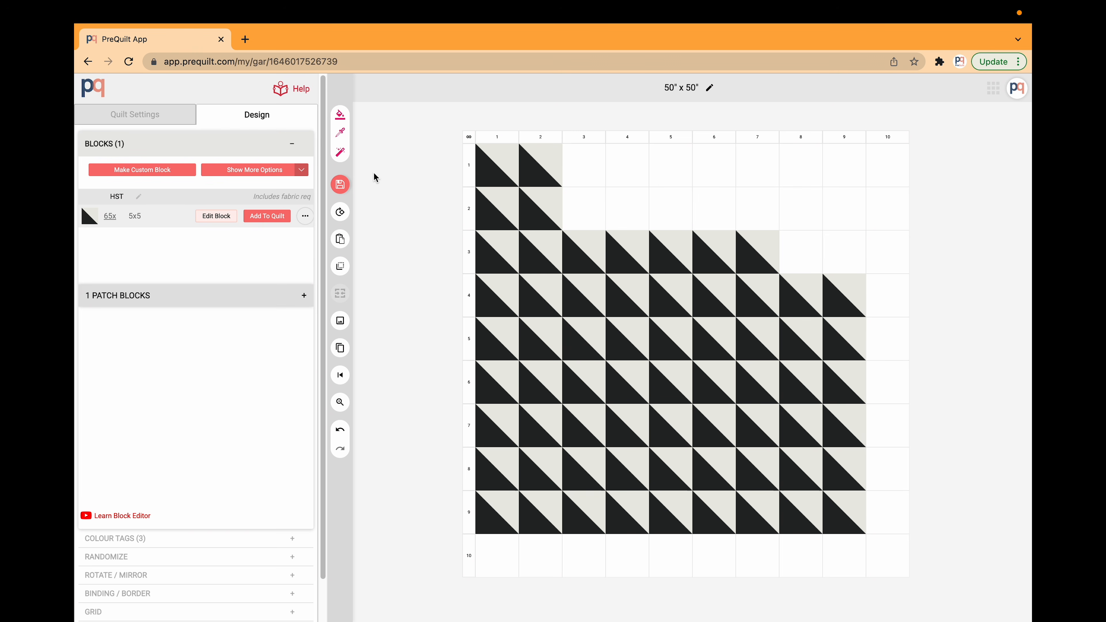
Select every cell of the quilt grid and delete all the placed HST blocks
click(469, 142)
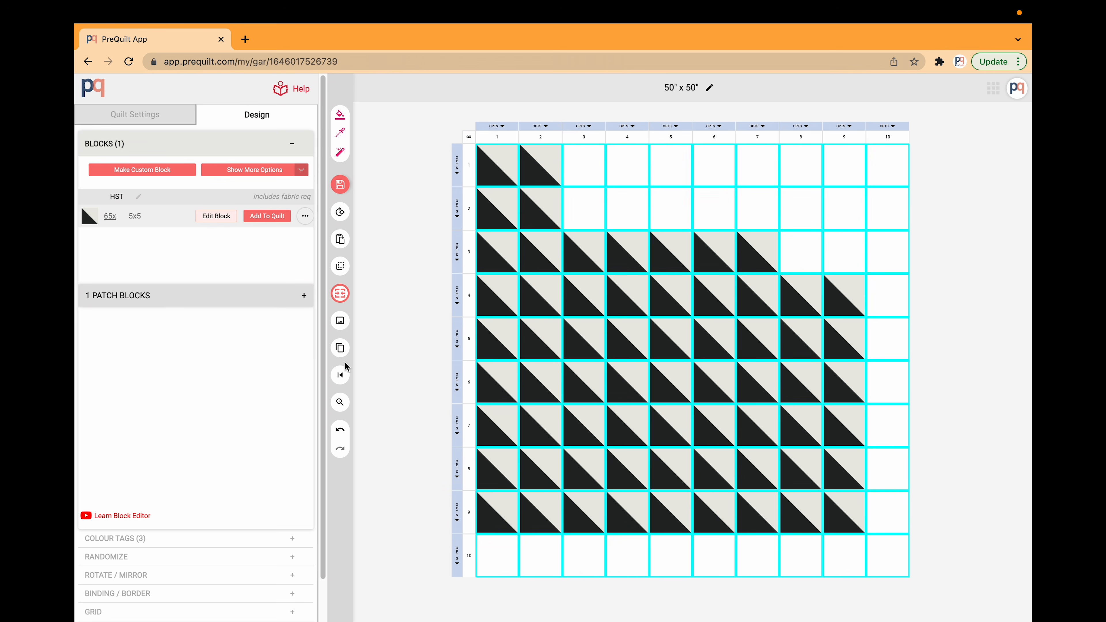
click(340, 375)
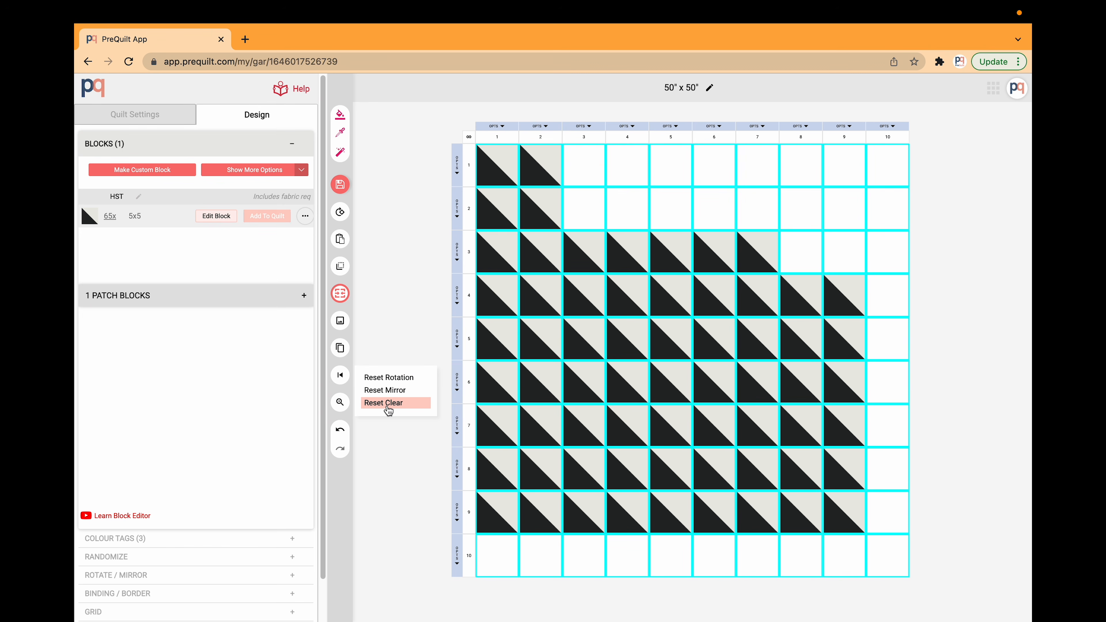
click(340, 376)
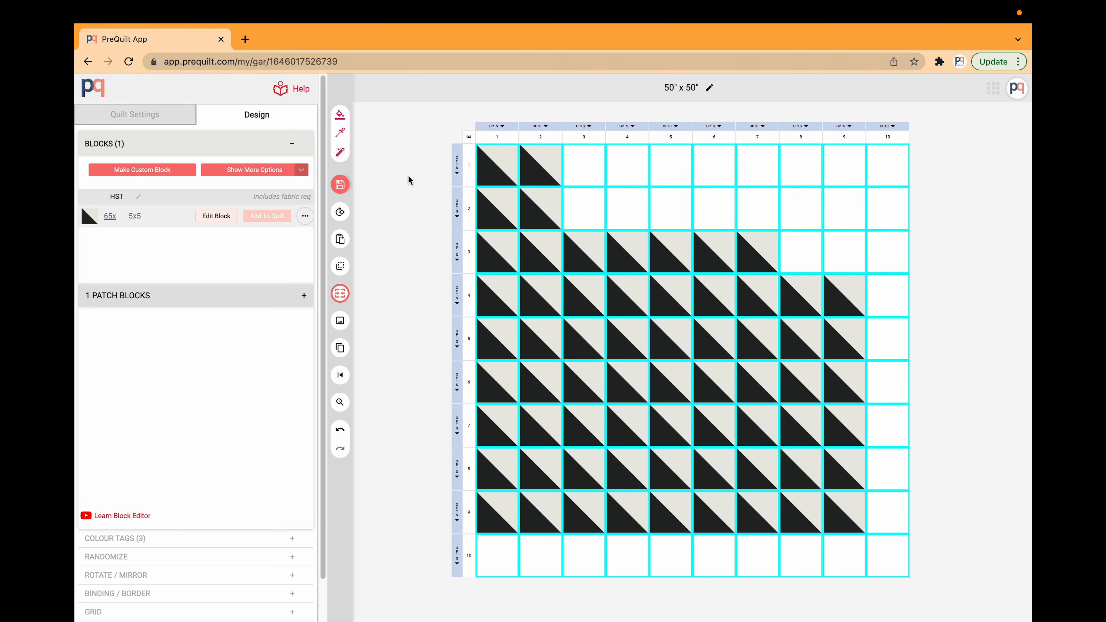
key(Delete)
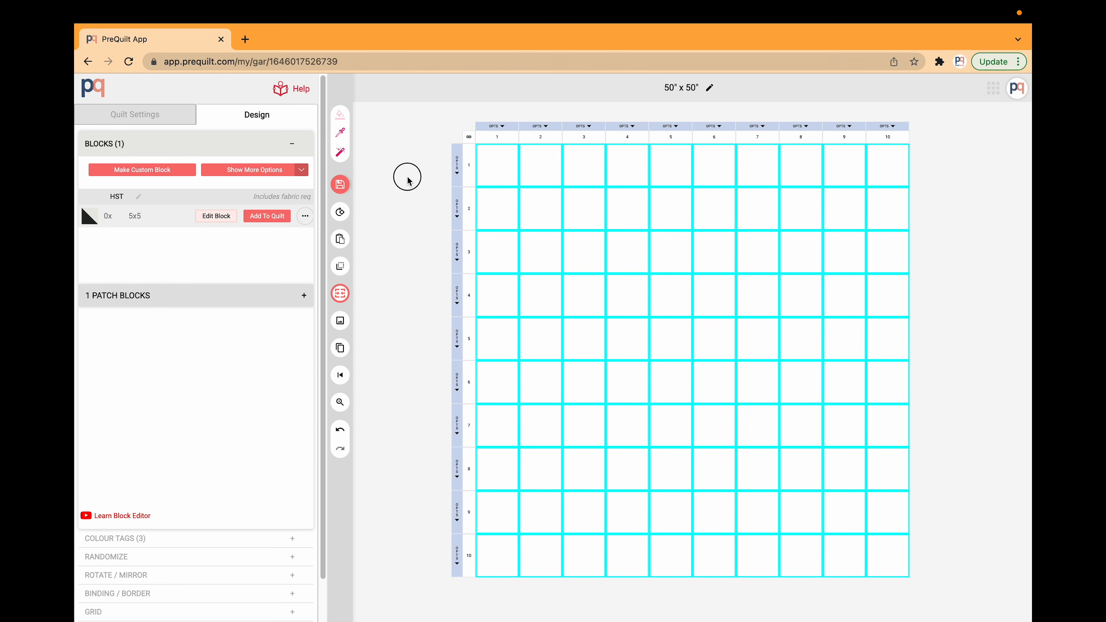
click(405, 182)
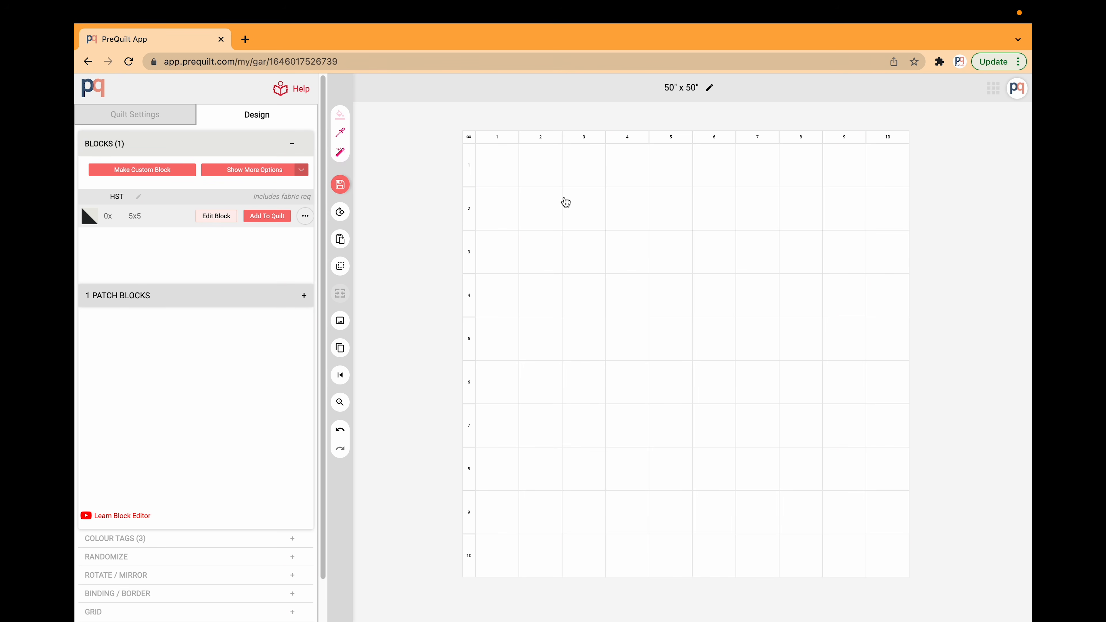
Fill the two-by-two area in rows 1 to 2, columns 1 to 2 with the HST block
click(490, 169)
drag(491, 168, 523, 204)
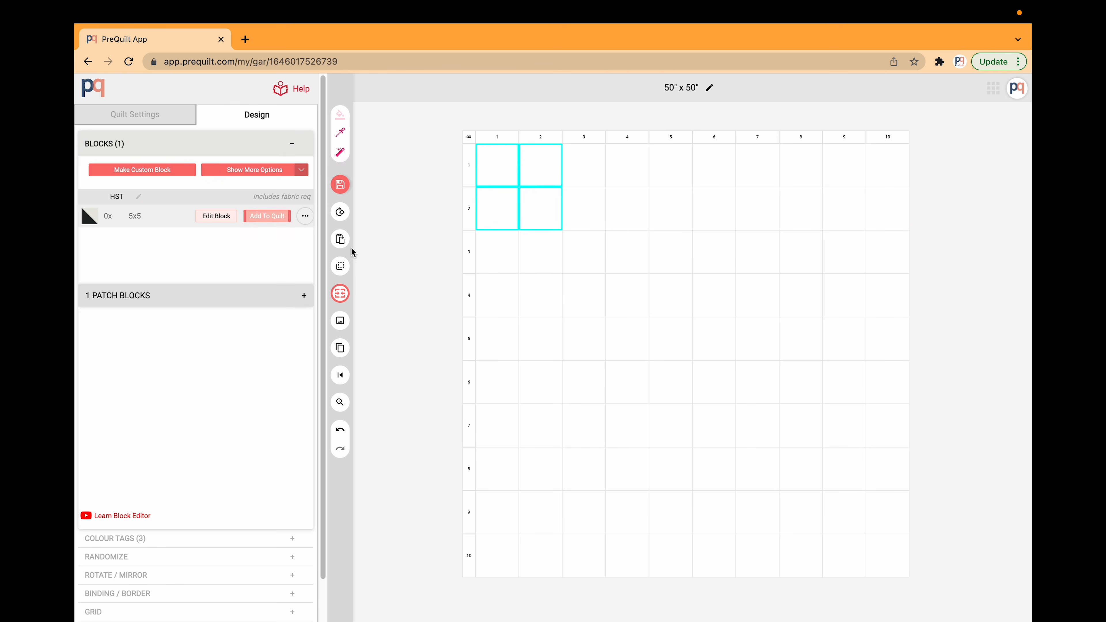
click(270, 216)
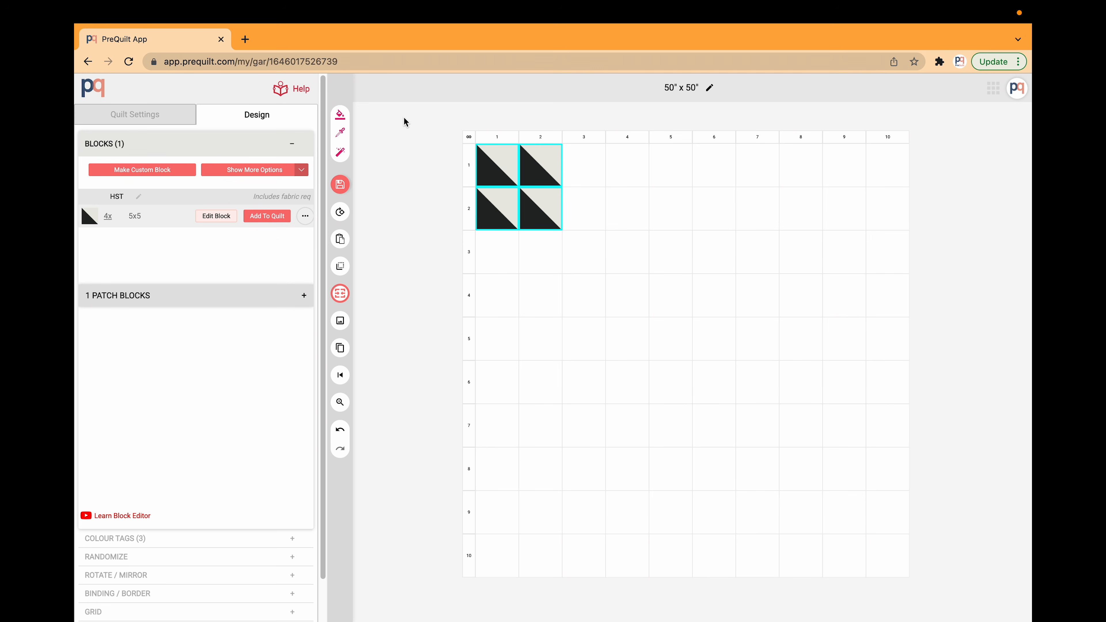
click(397, 122)
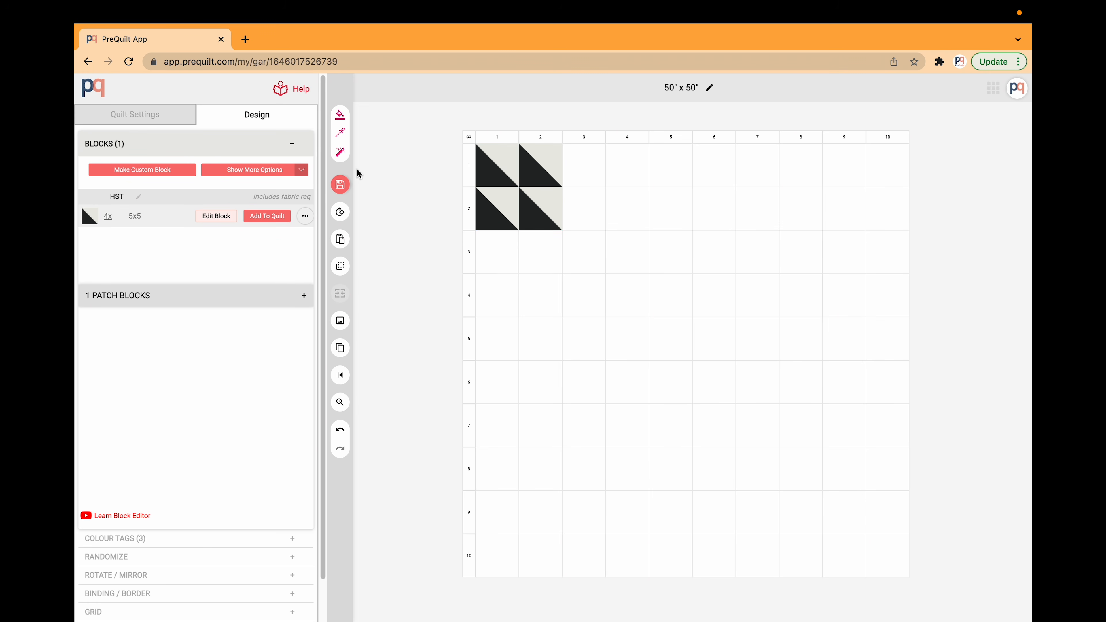
Rotate the HST block in row 1, column 2 once and the one in row 2, column 2 twice
click(541, 173)
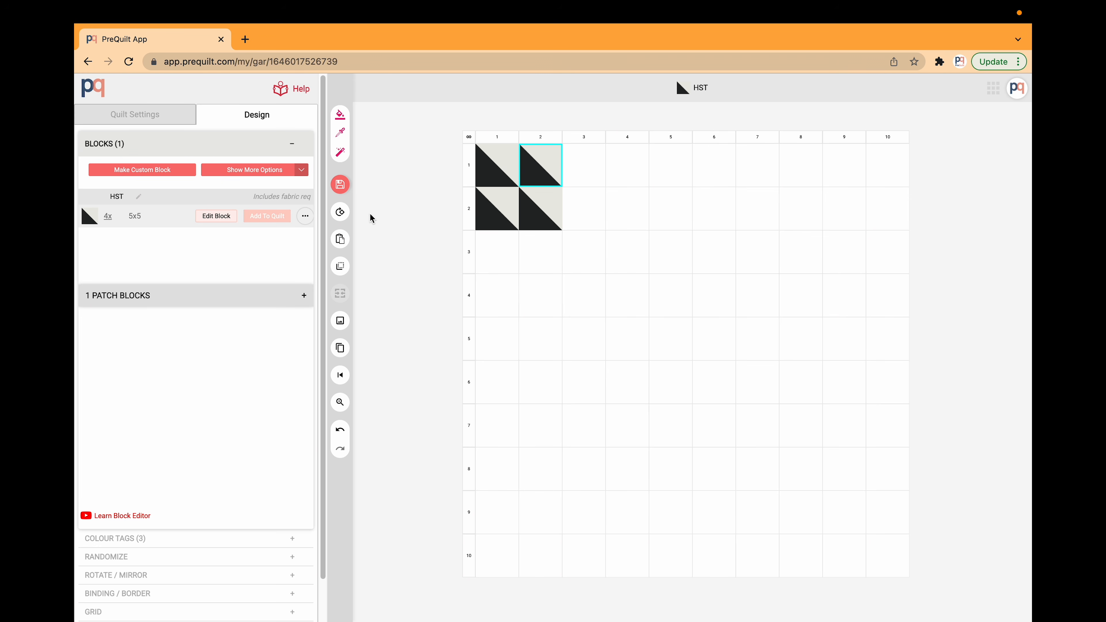
click(340, 213)
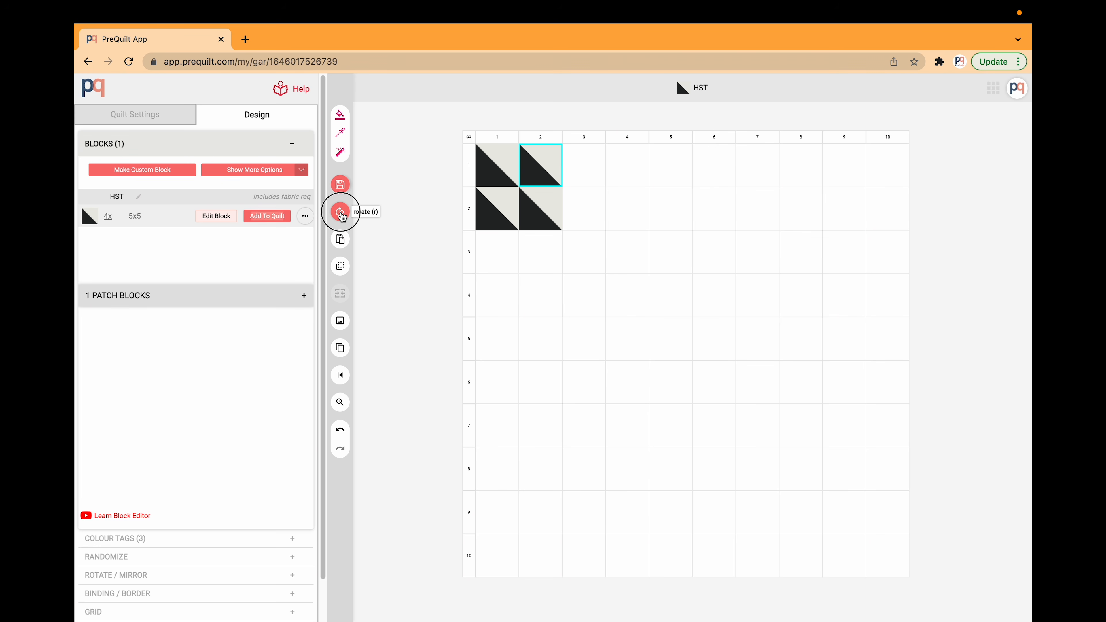
click(411, 145)
click(548, 210)
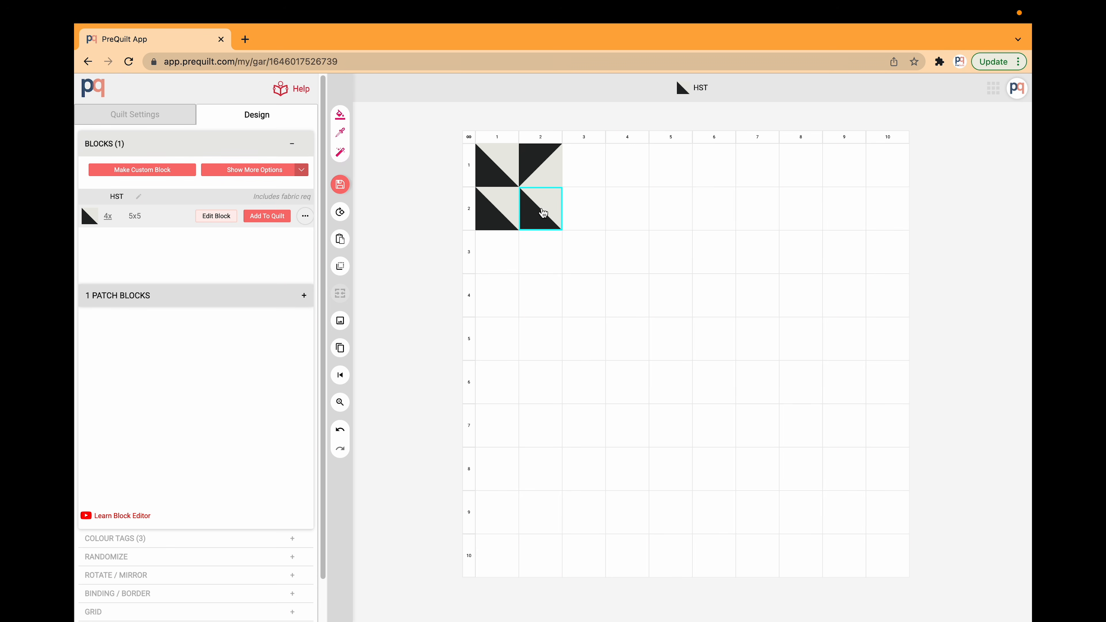
click(341, 213)
click(341, 213)
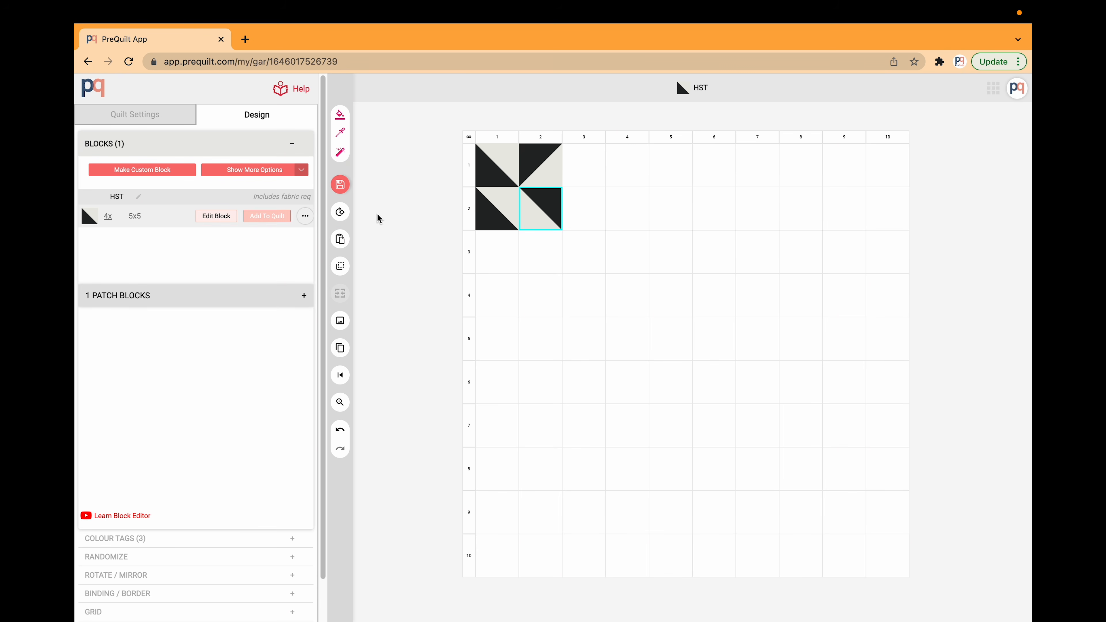
click(400, 198)
Rotate the HST block in row 2, column 1 three times to complete the pinwheel
click(502, 214)
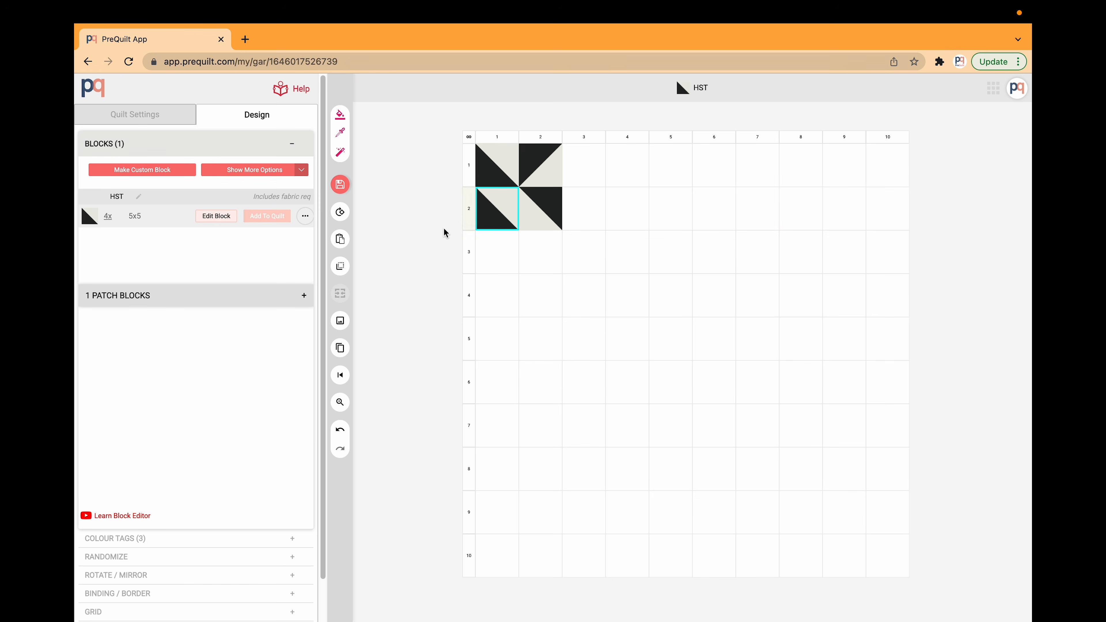
click(341, 213)
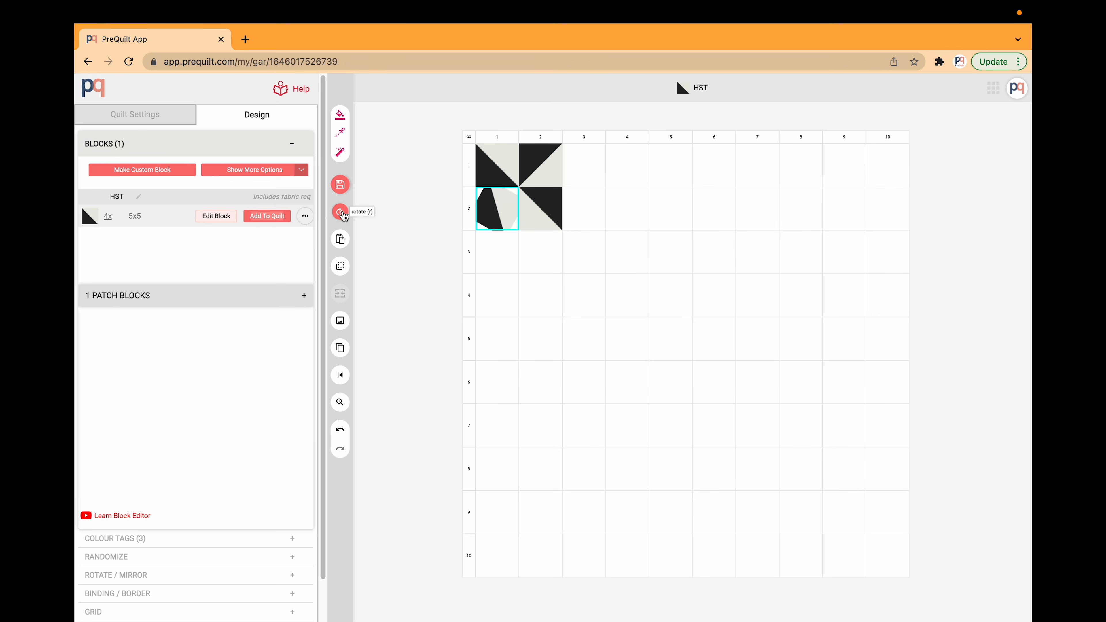
click(341, 213)
click(341, 213)
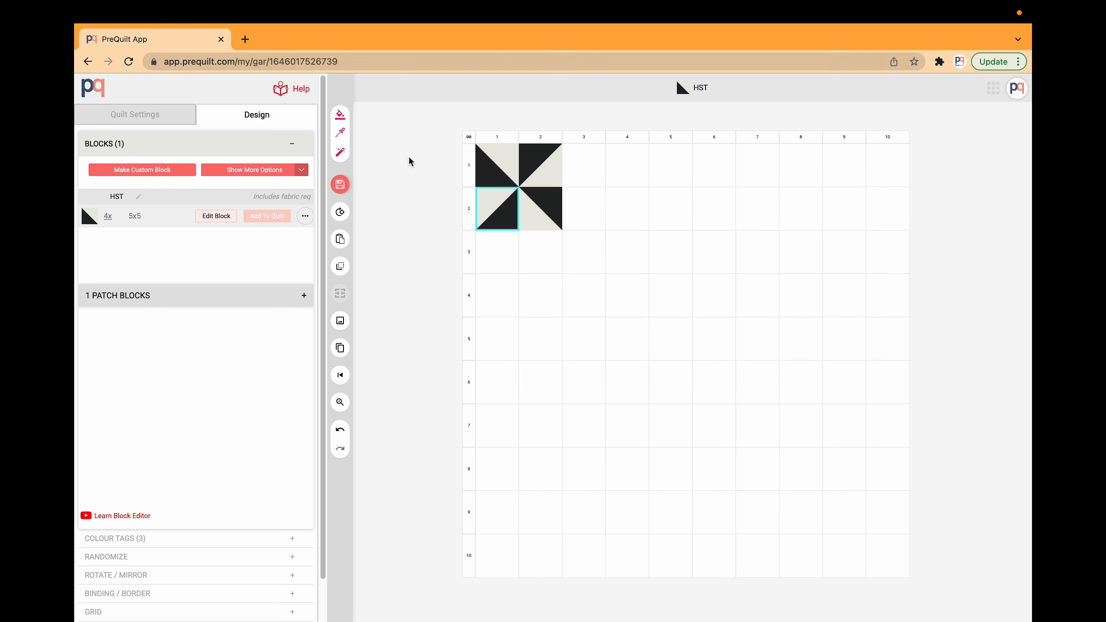
click(393, 189)
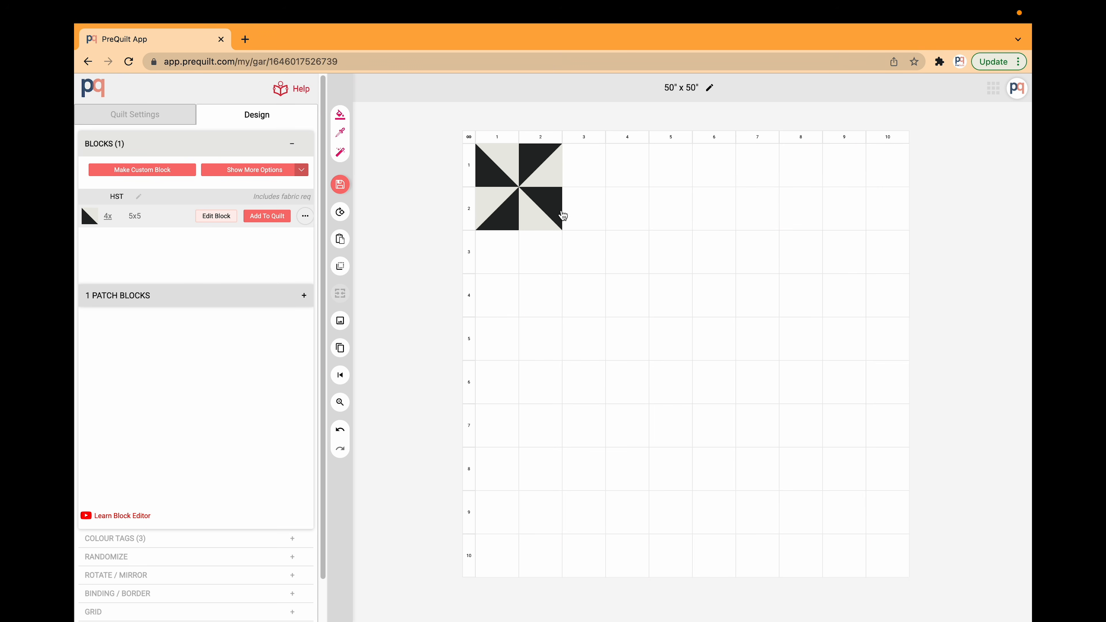
Copy the two-by-two pinwheel in rows 1–2, columns 1–2 and paste it starting at row 1, column 3
drag(501, 157, 542, 205)
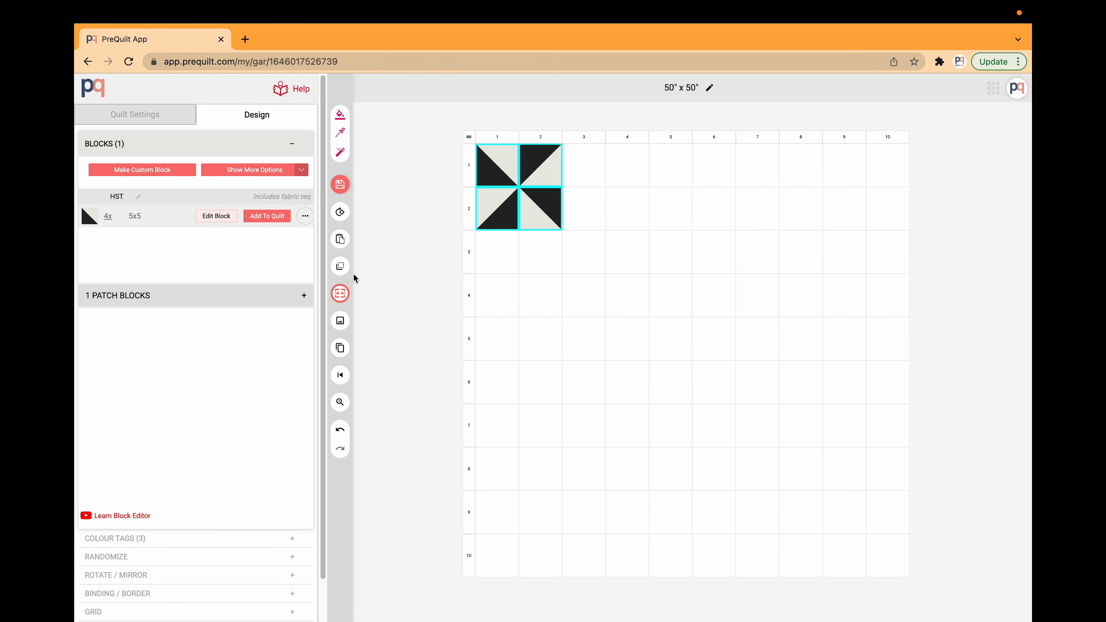
click(342, 242)
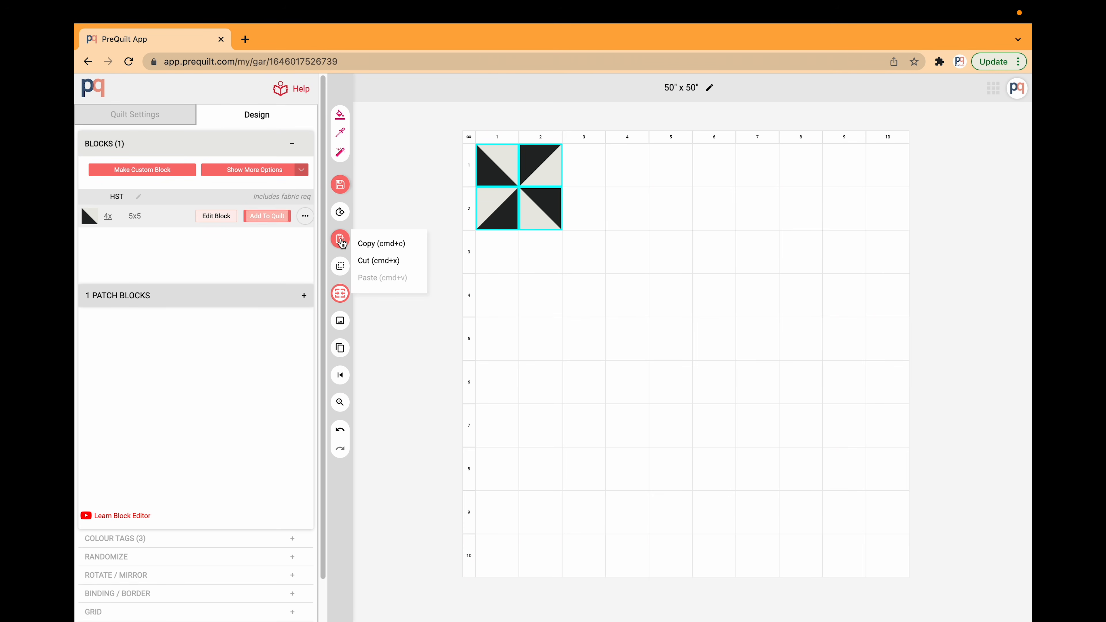
click(392, 246)
click(594, 162)
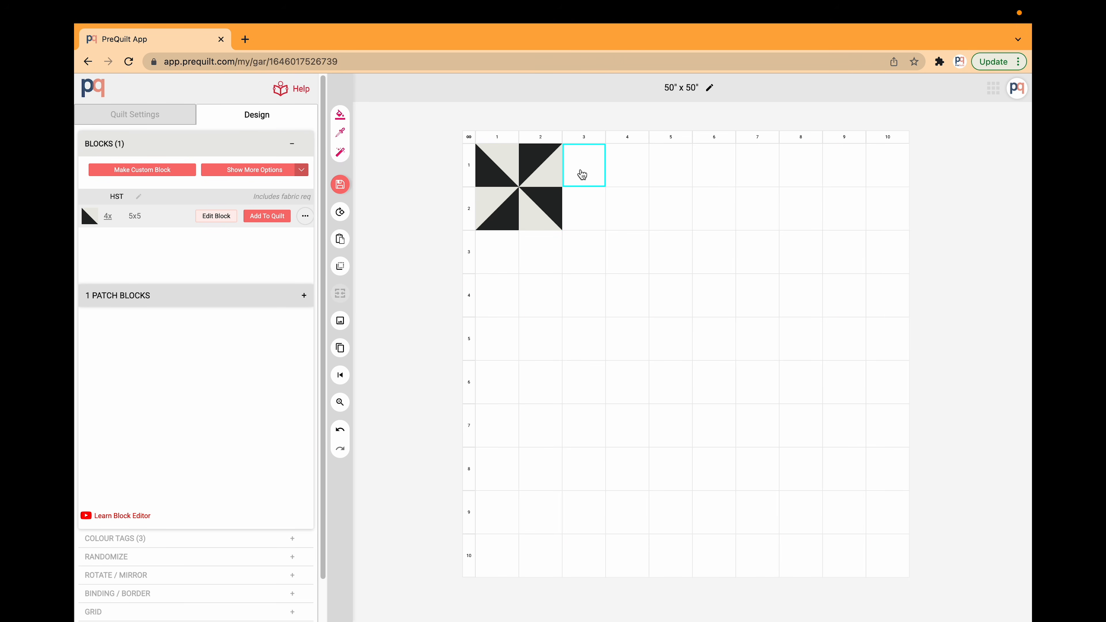
click(341, 240)
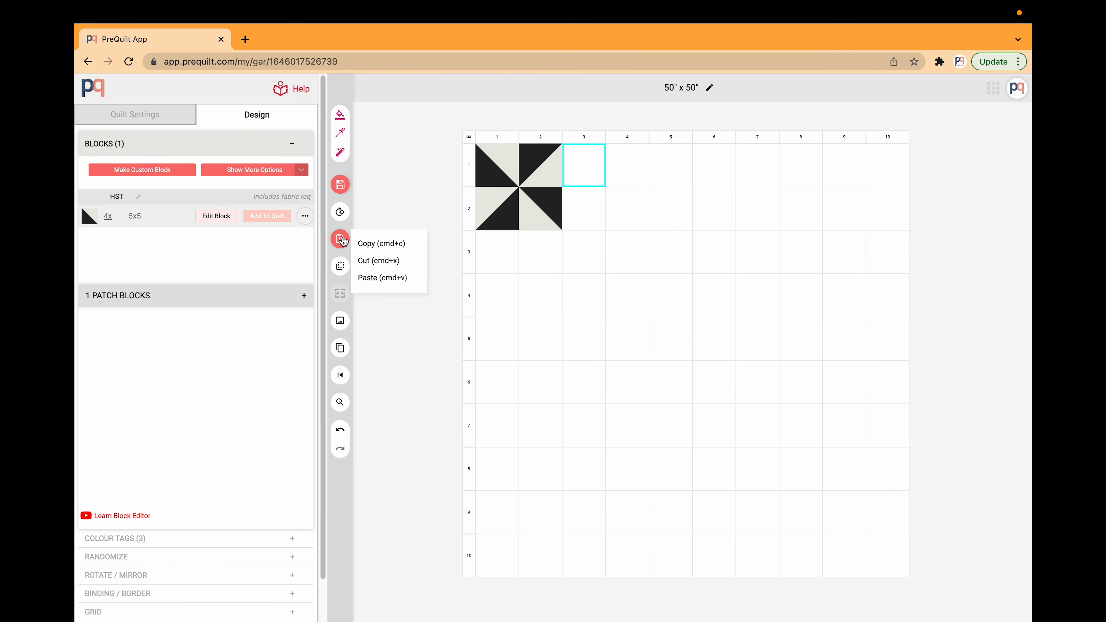
click(383, 279)
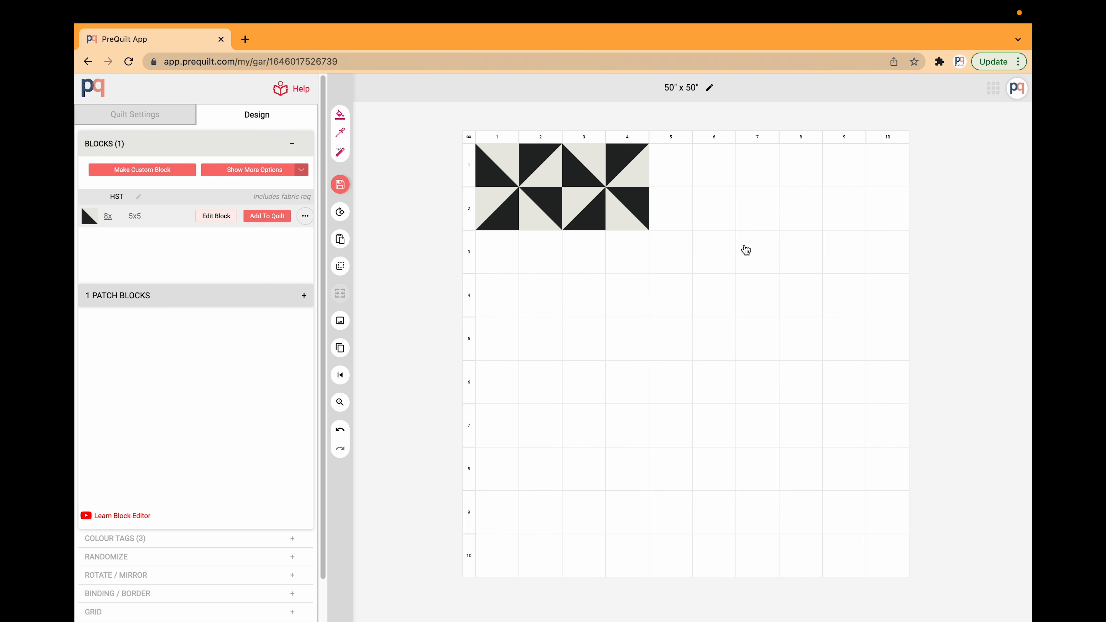
Paste the copied pinwheel in row 1 at columns 5, 7 and 9 to fill rows 1 and 2
click(674, 174)
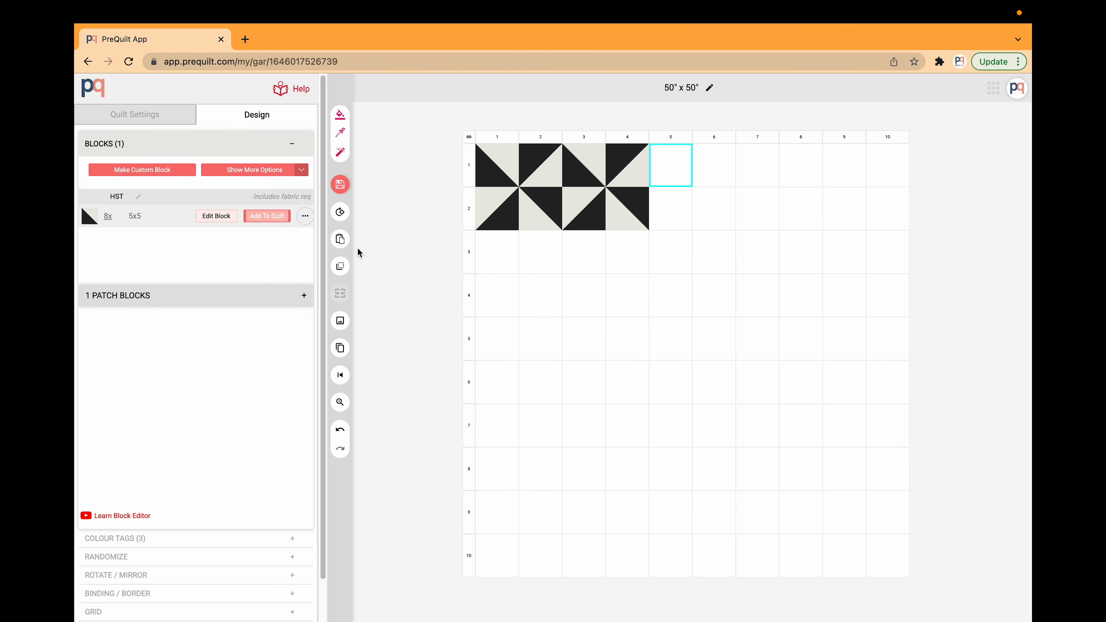
click(345, 246)
click(381, 277)
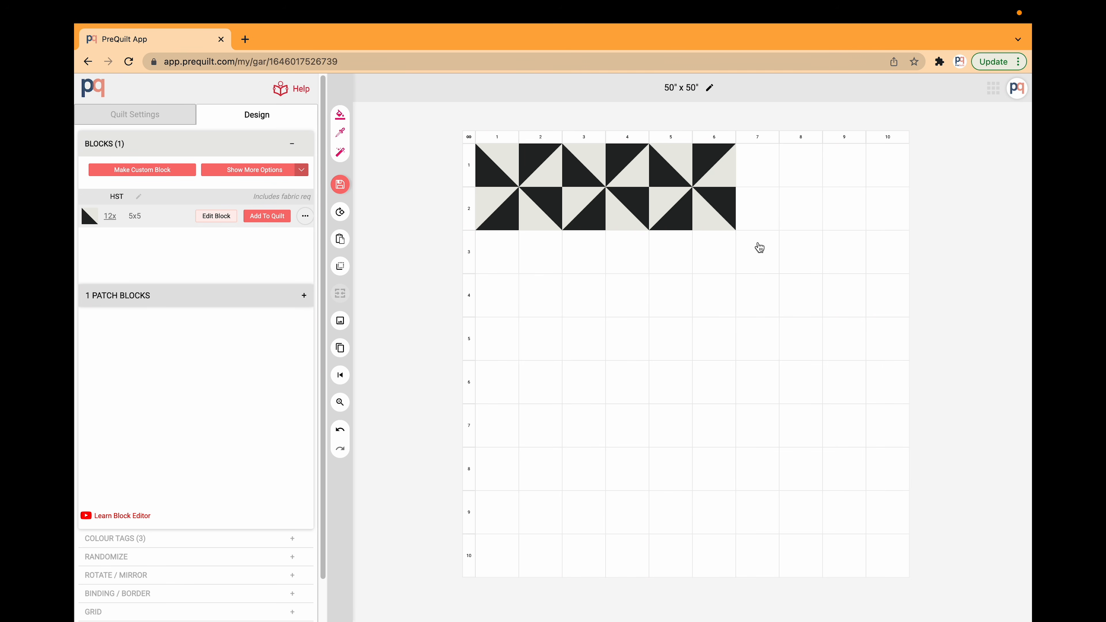
right_click(756, 169)
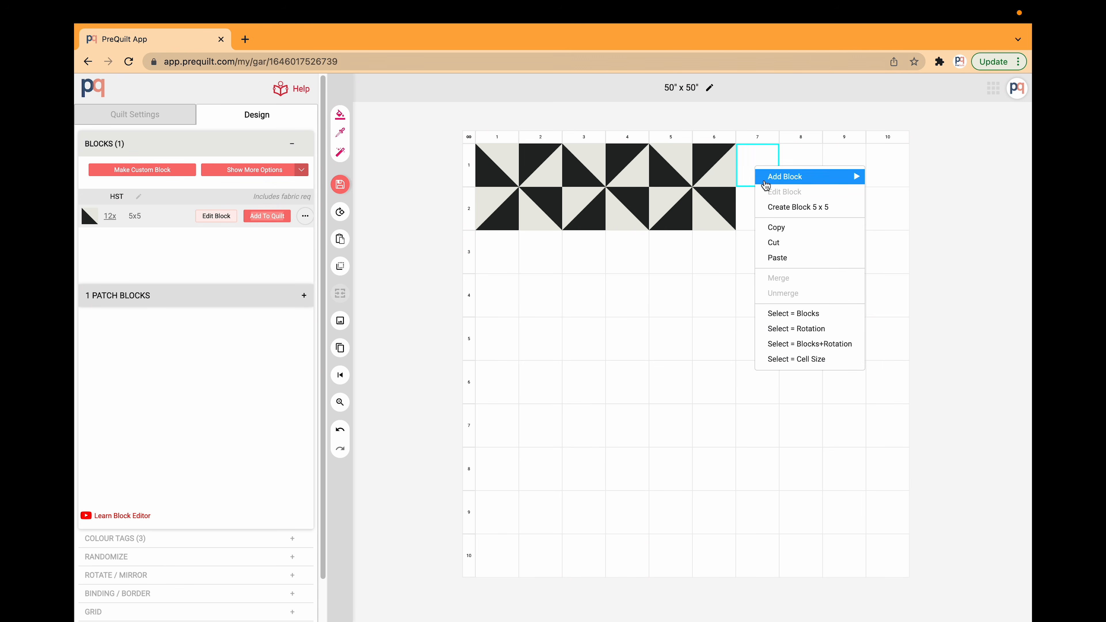
click(782, 257)
right_click(845, 163)
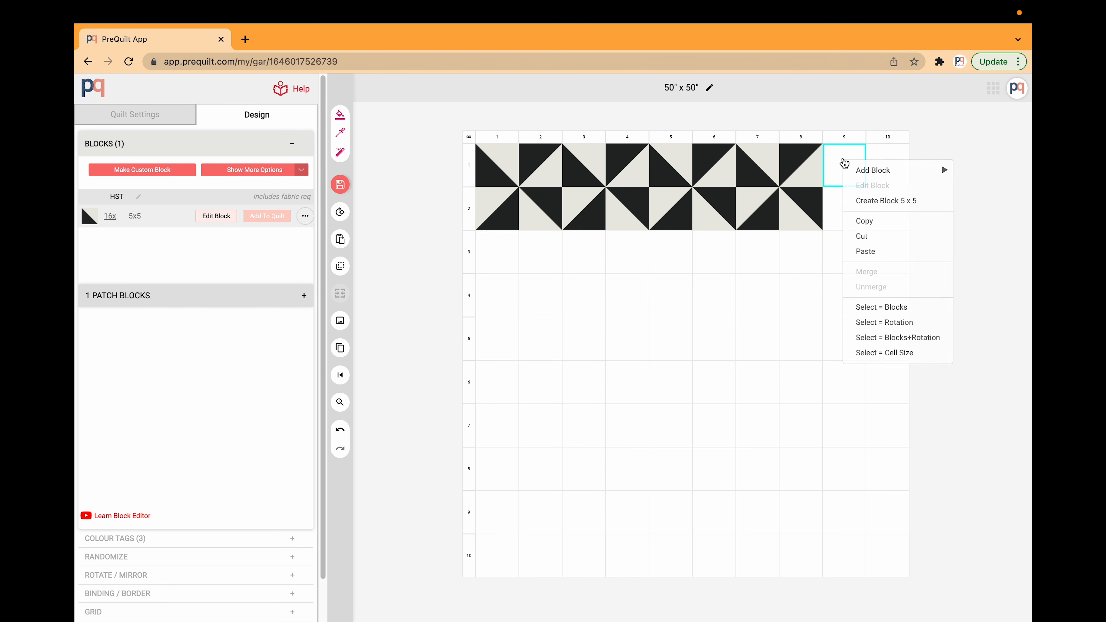
click(867, 252)
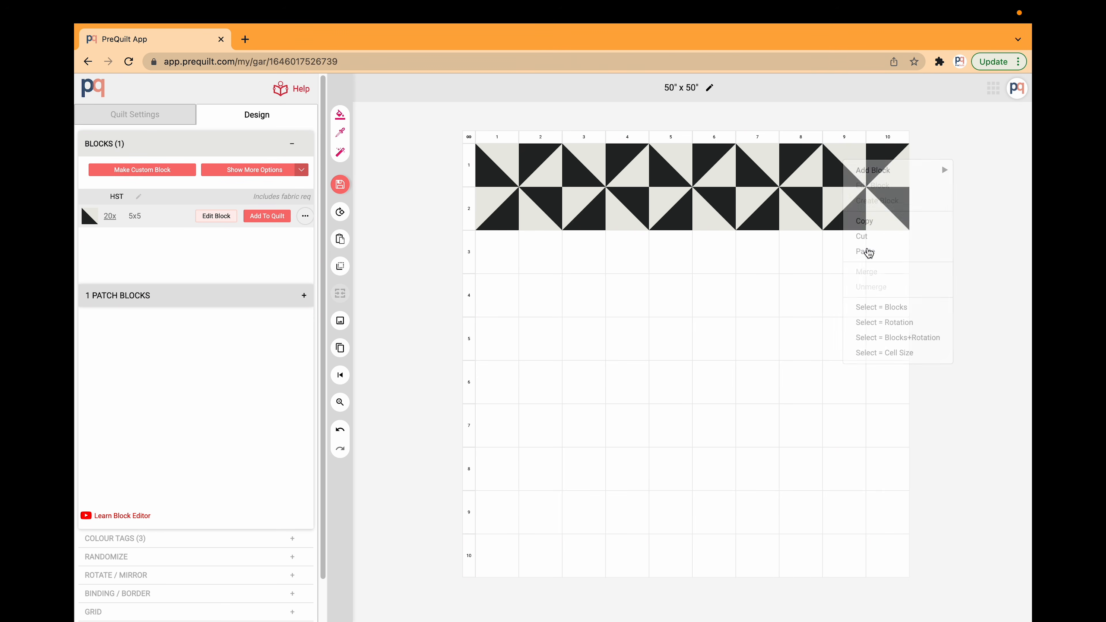
Copy the whole of rows 1 and 2 and paste them at rows 3, 5, 7 and 9, starting in column 1
click(470, 161)
click(471, 204)
right_click(550, 209)
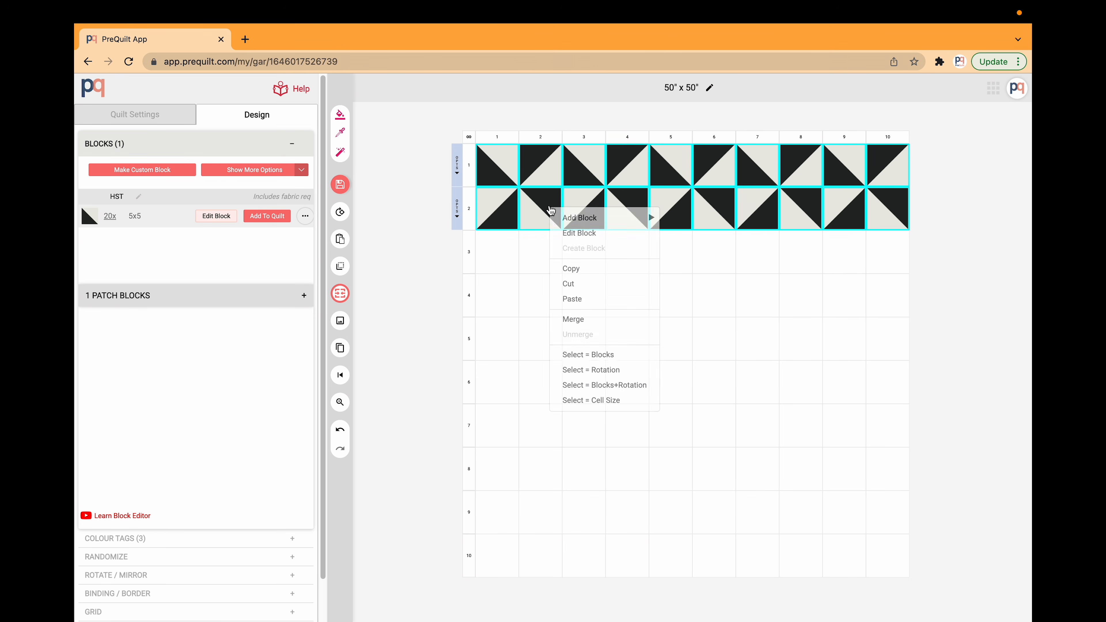
click(587, 267)
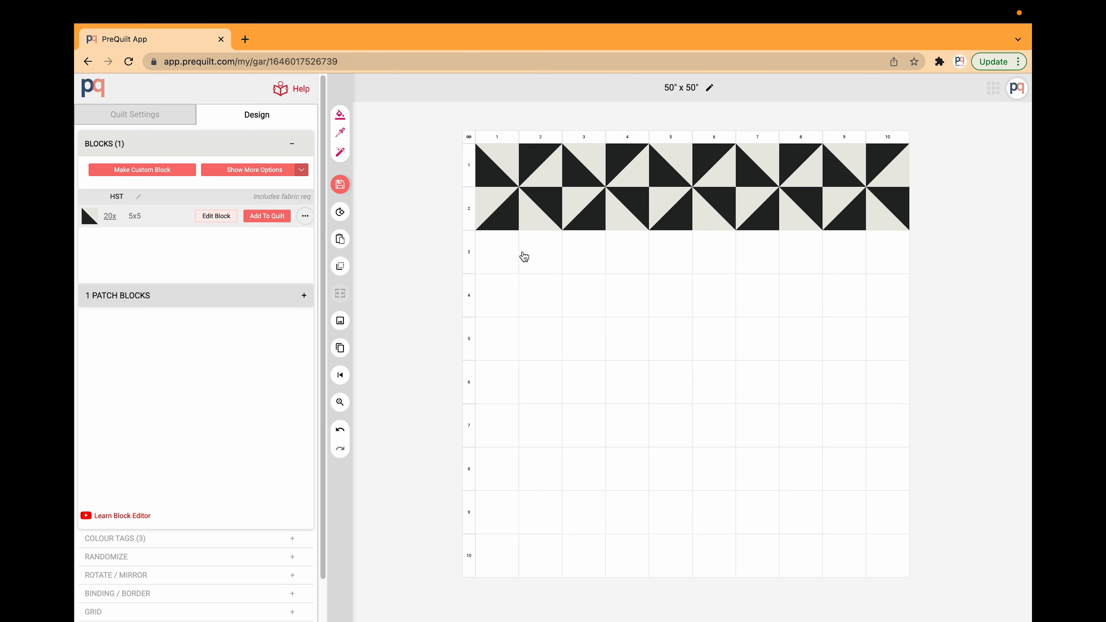
click(498, 257)
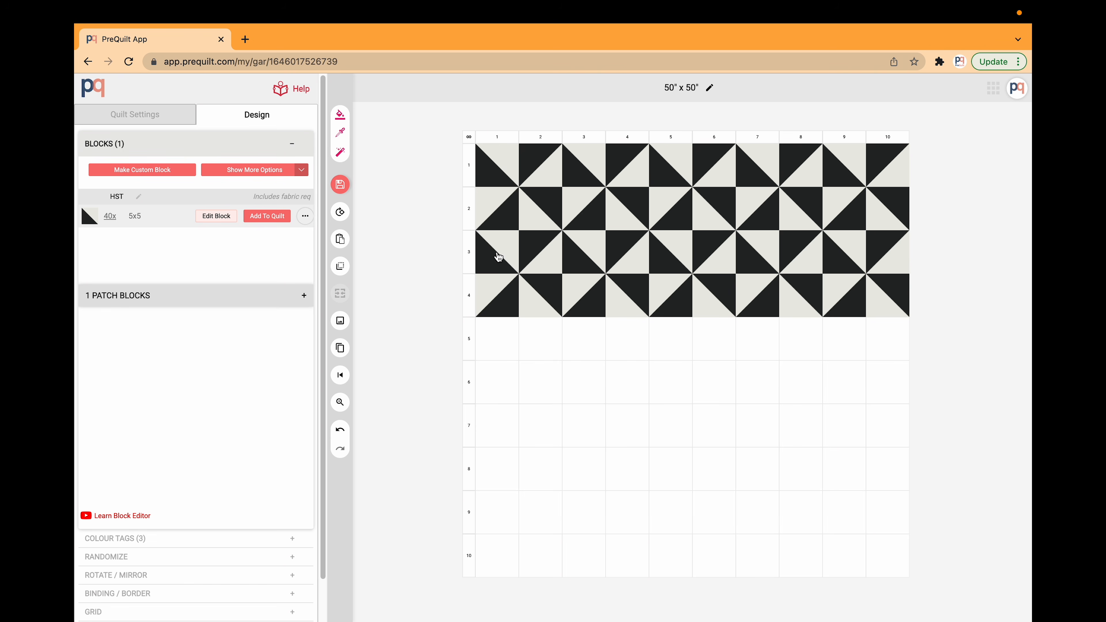
click(503, 340)
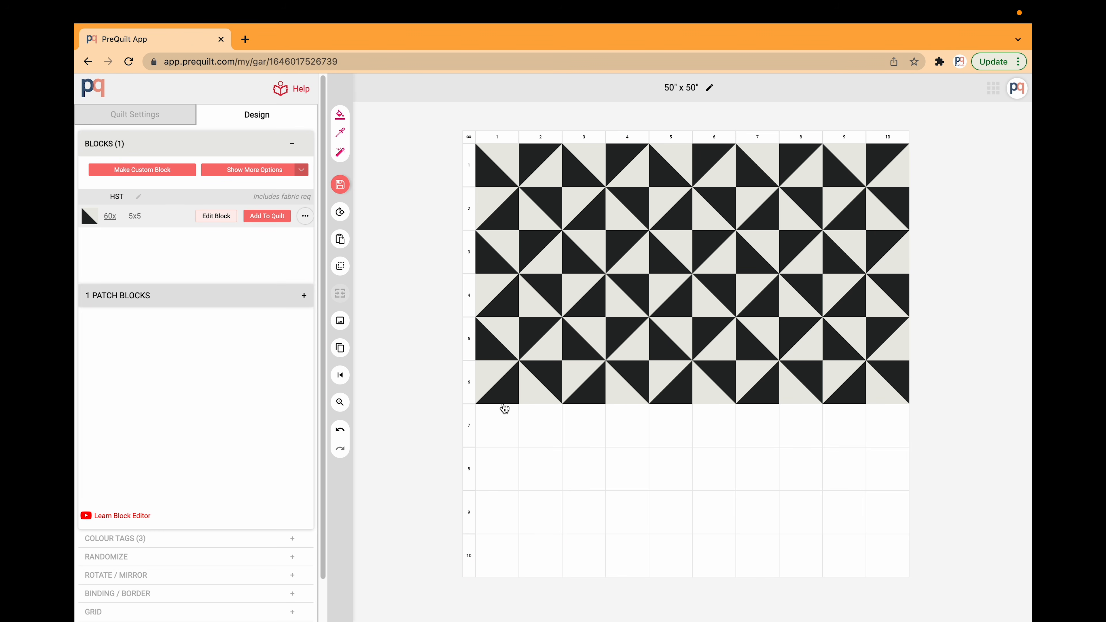
click(501, 424)
click(501, 527)
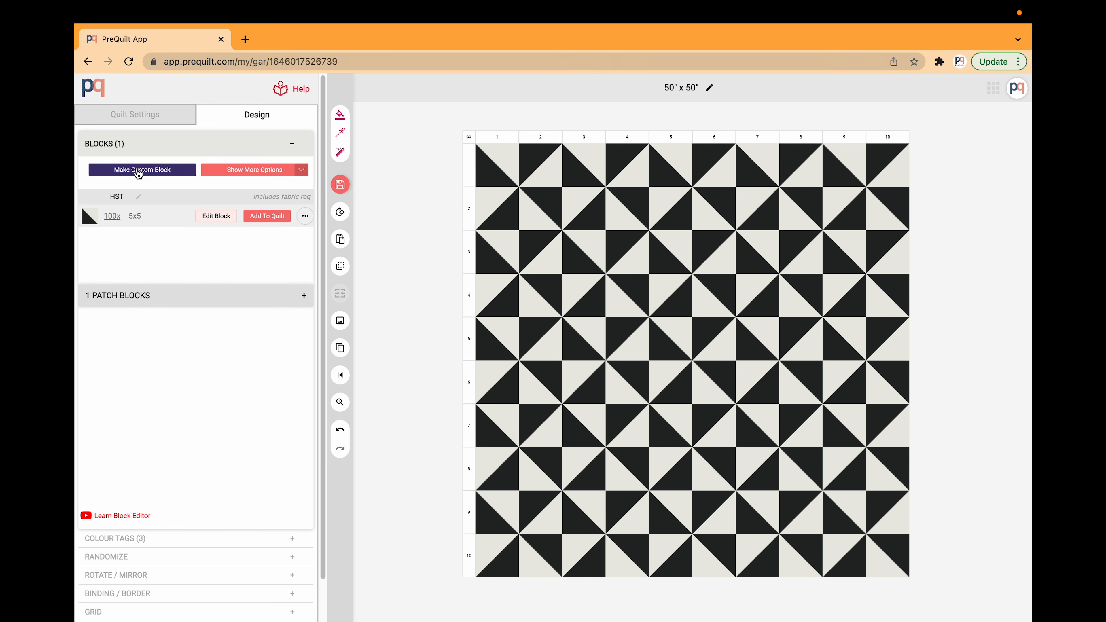
Start a new custom block and add a haze square stretched over the entire six-by-six grid as its background
click(179, 174)
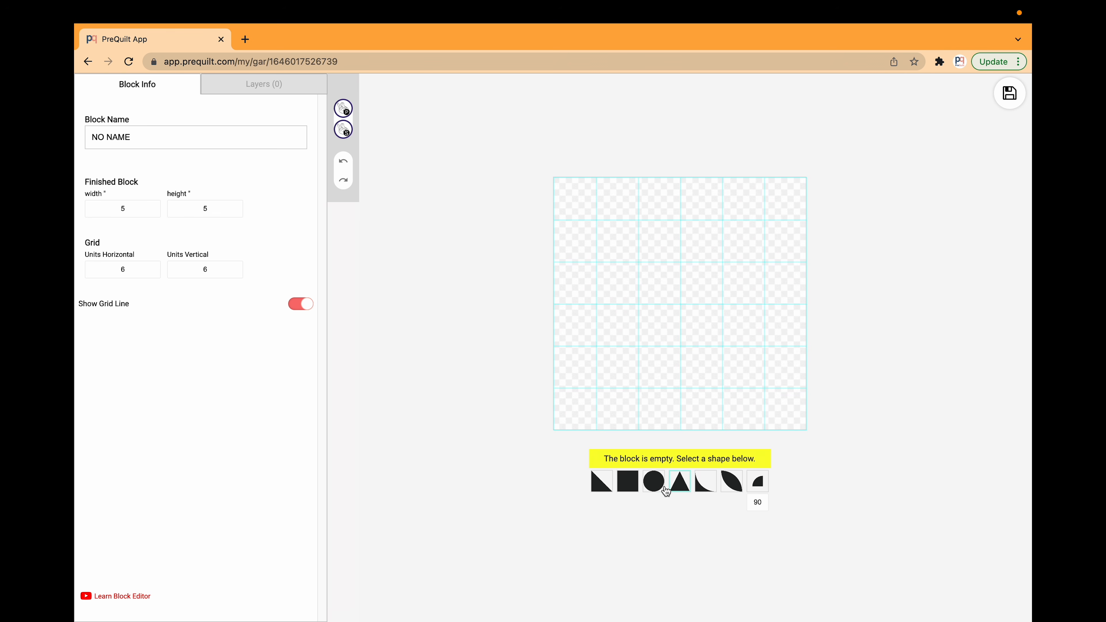
click(627, 481)
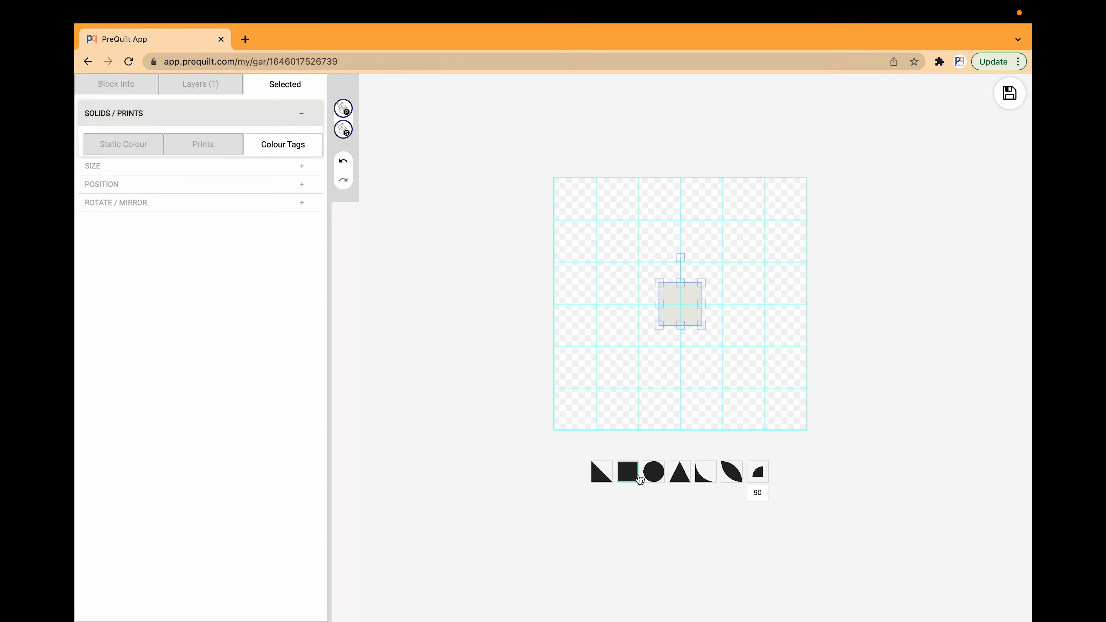
drag(683, 314, 791, 439)
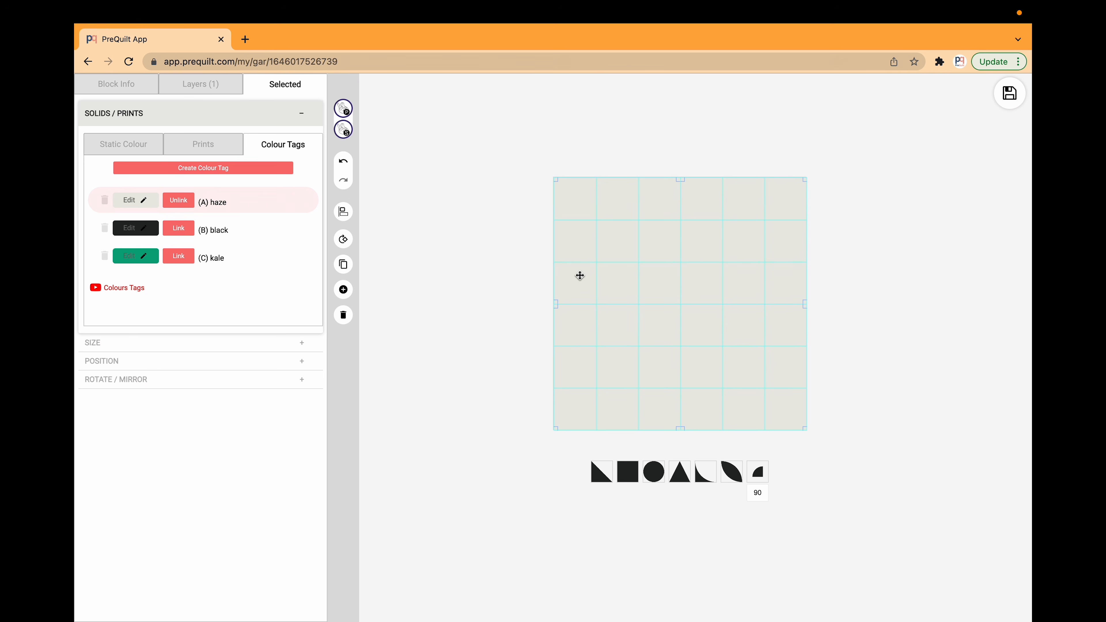
Add a black bar four units wide and one high at the left edge of grid row 2, and place a duplicate at the right edge of row 5
click(627, 479)
drag(687, 294, 716, 241)
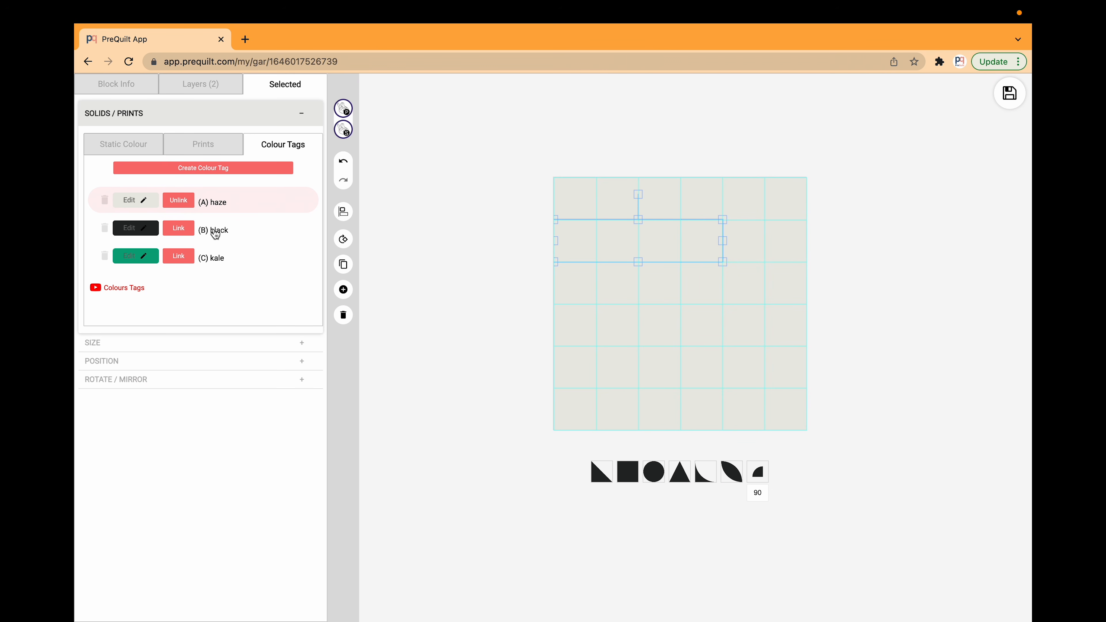
click(178, 228)
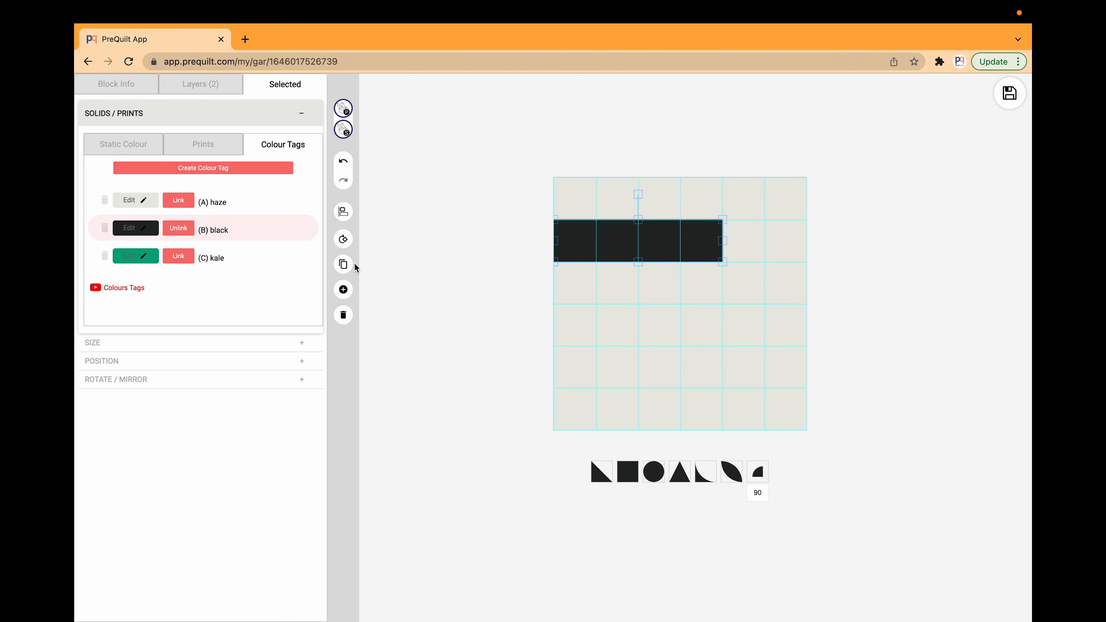
click(343, 267)
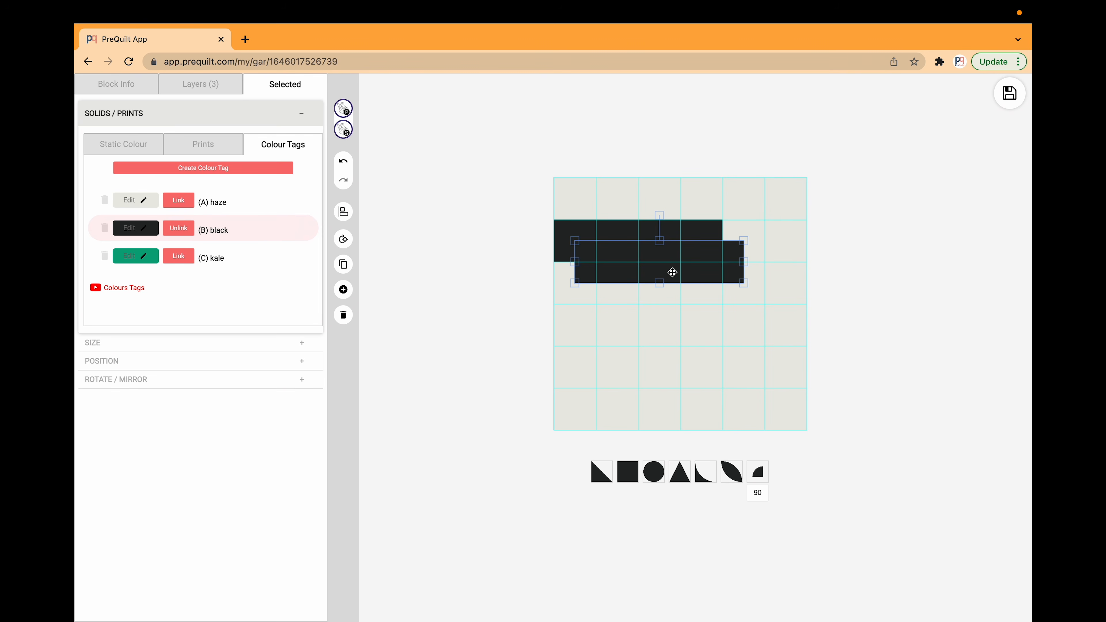
mouse_move(671, 271)
mouse_down()
mouse_move(691, 353)
mouse_move(728, 381)
mouse_up()
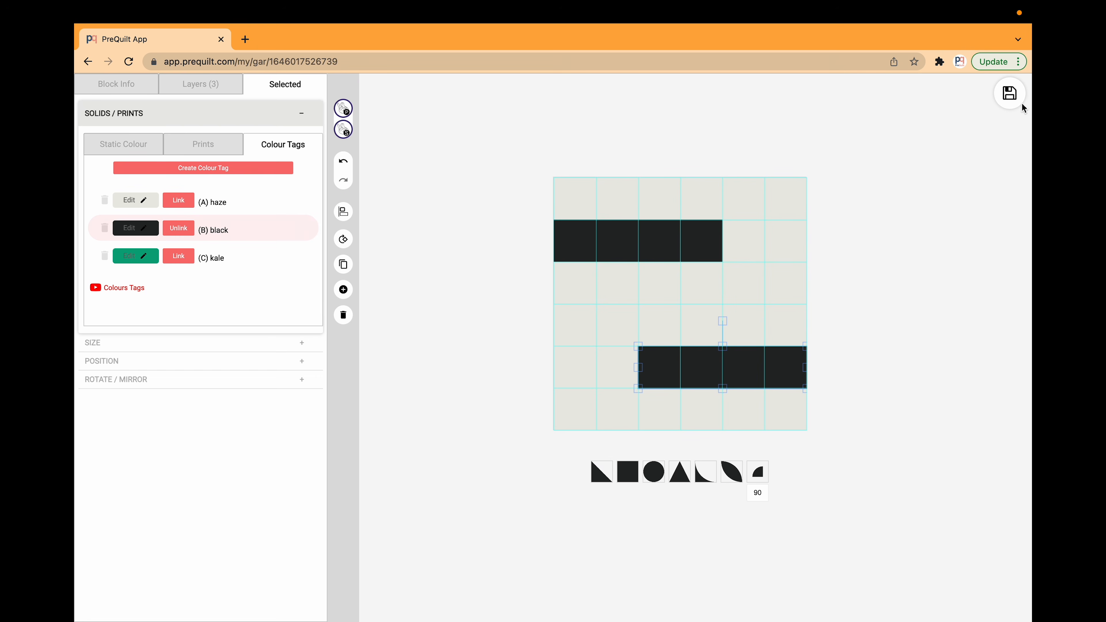
Rename the custom block as bar
click(121, 85)
drag(148, 138, 80, 135)
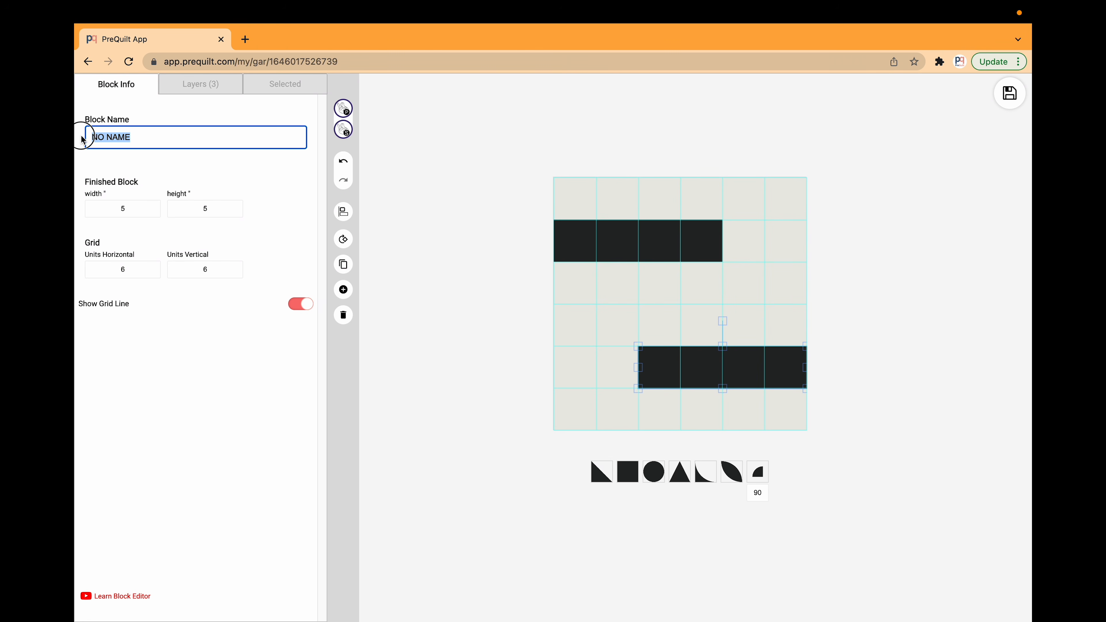
text(bar)
click(632, 127)
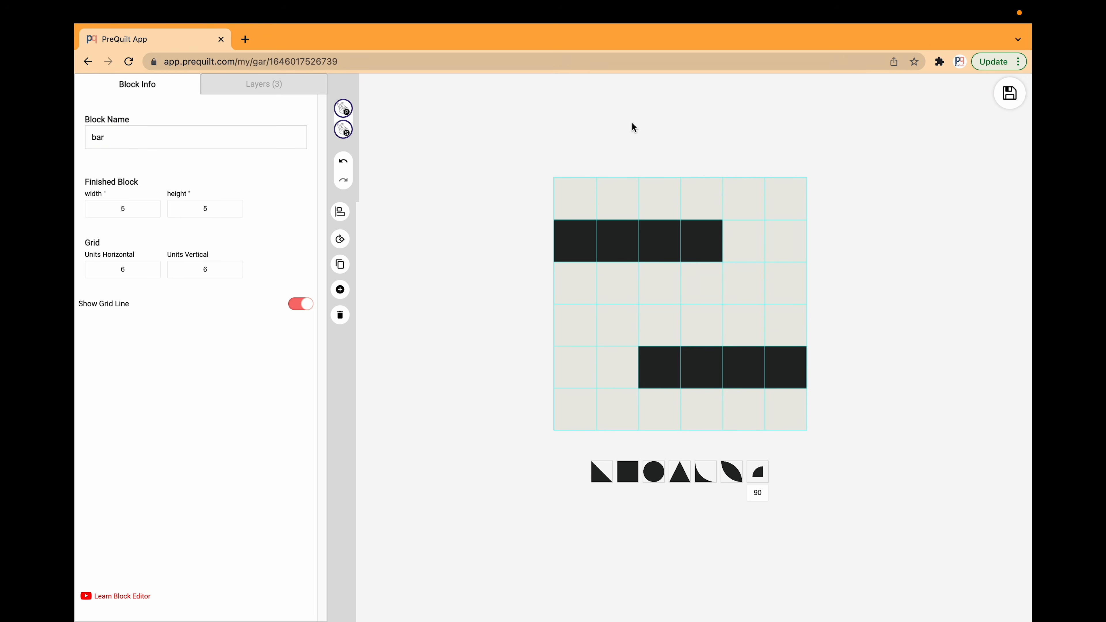
Save the bar block to the quilt and replace every HST block in the layout with it
click(1009, 94)
click(950, 127)
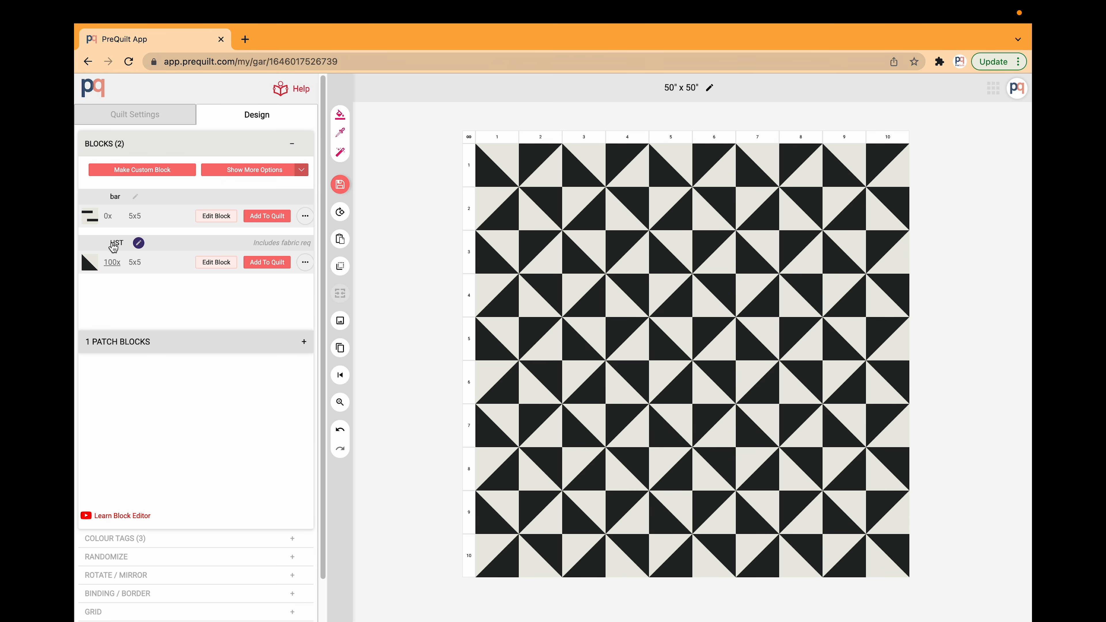
click(111, 264)
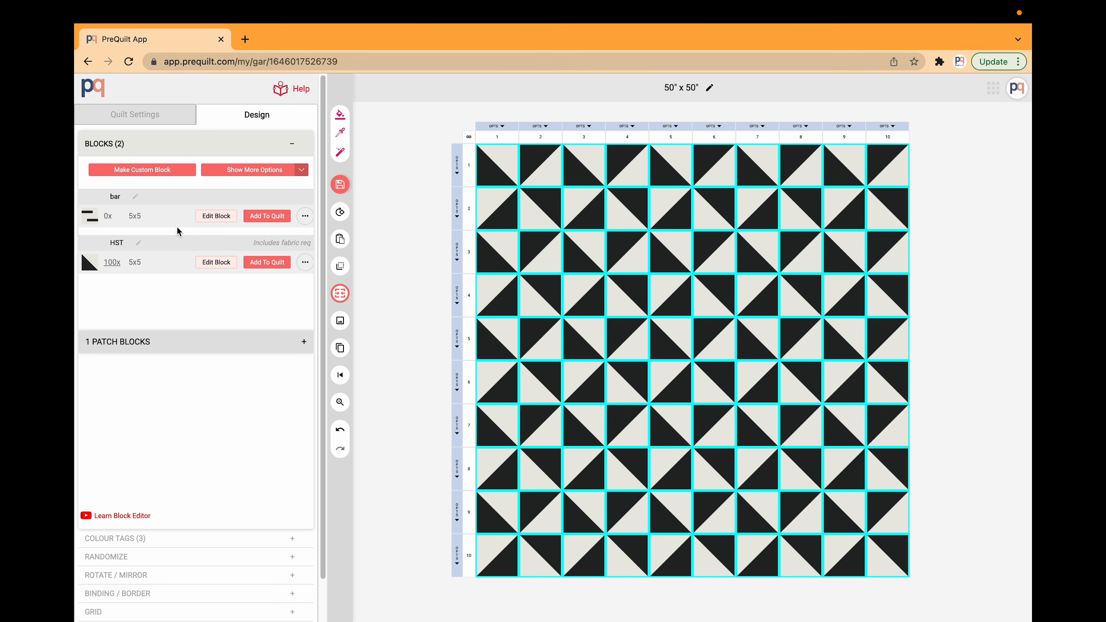
click(266, 216)
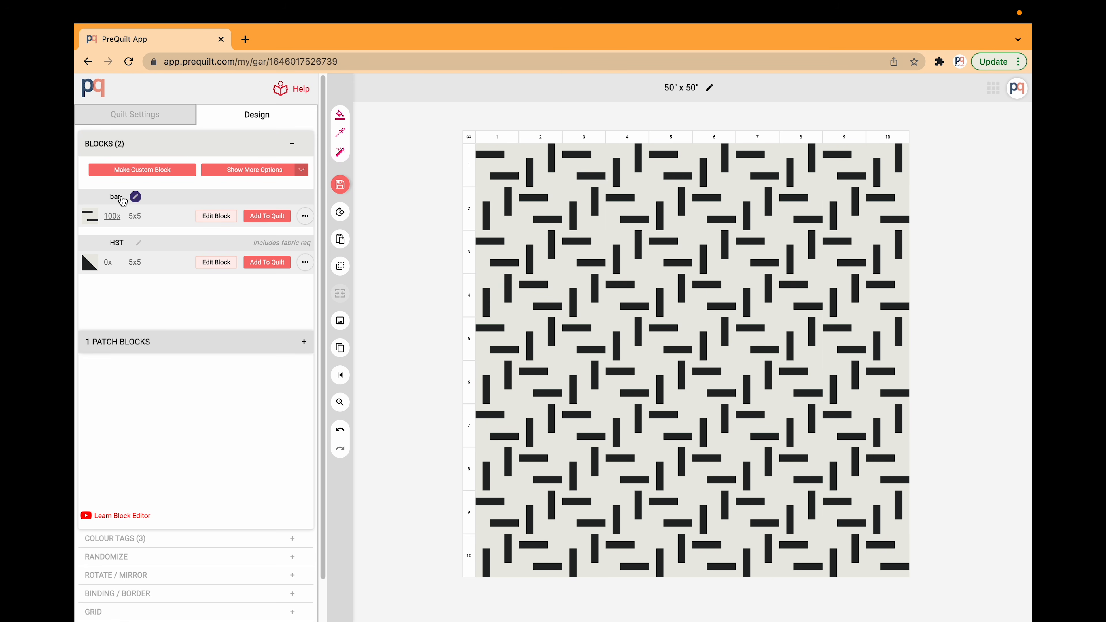
Clone the bar block and open the copy for editing
click(305, 215)
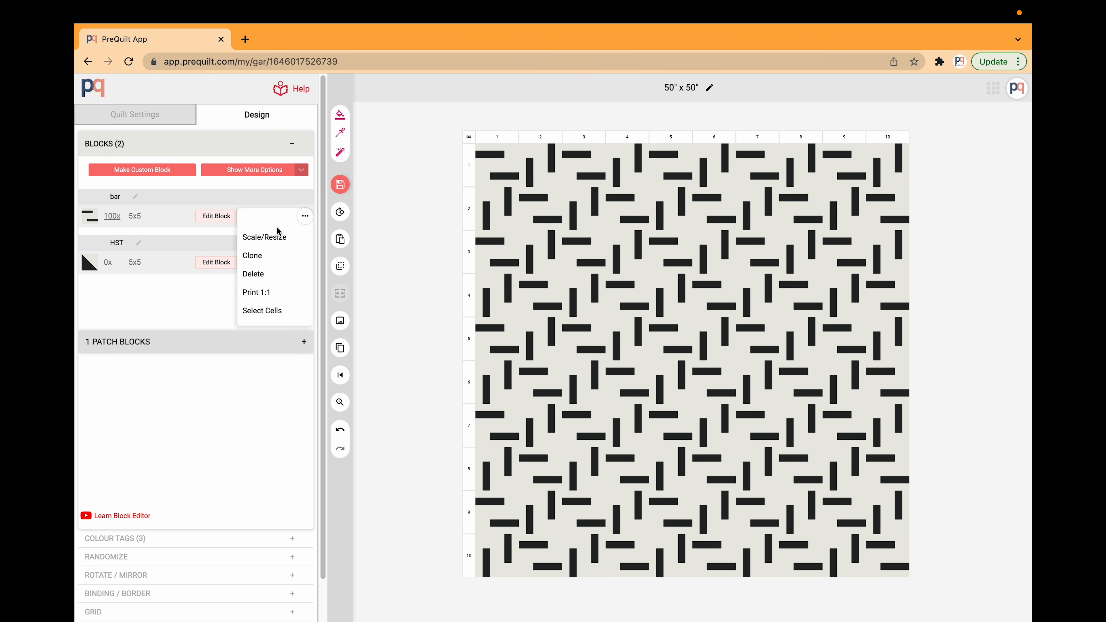
click(261, 257)
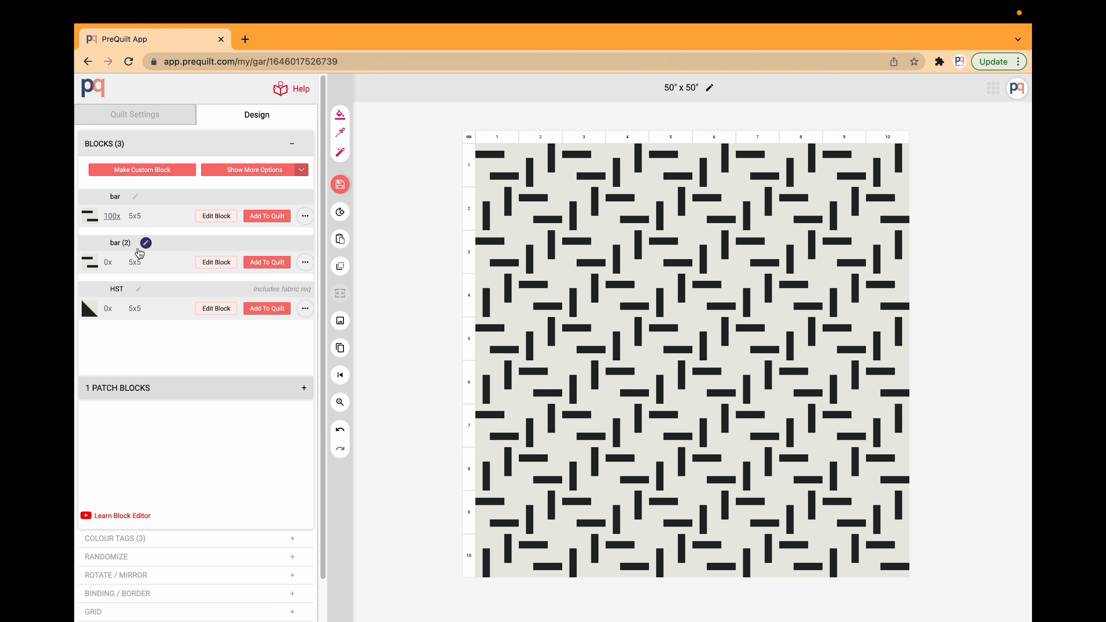
click(91, 267)
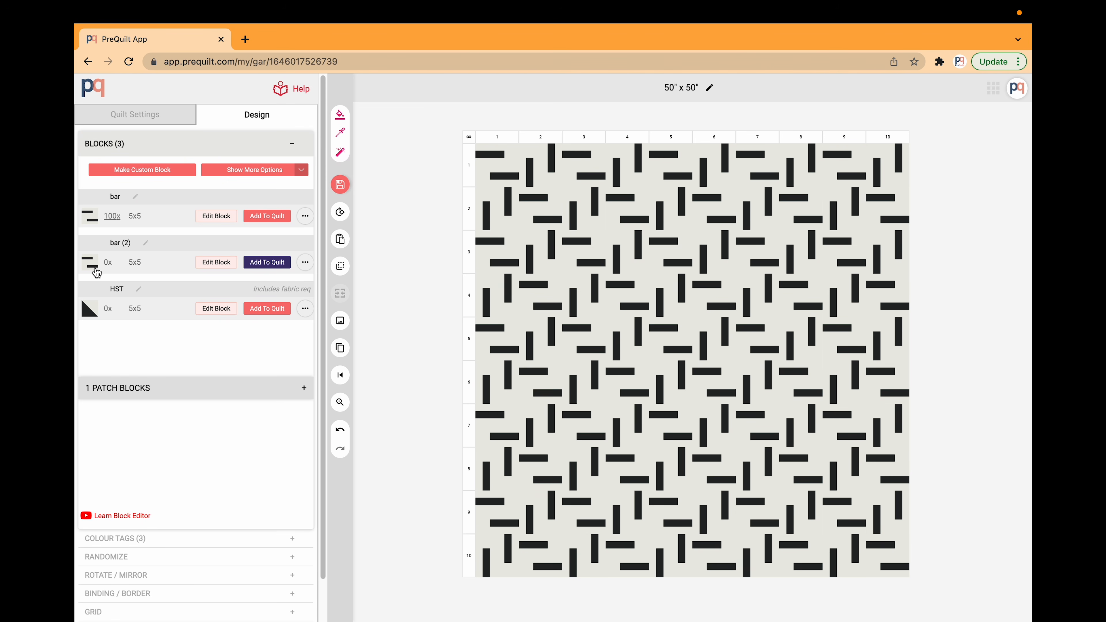
click(216, 262)
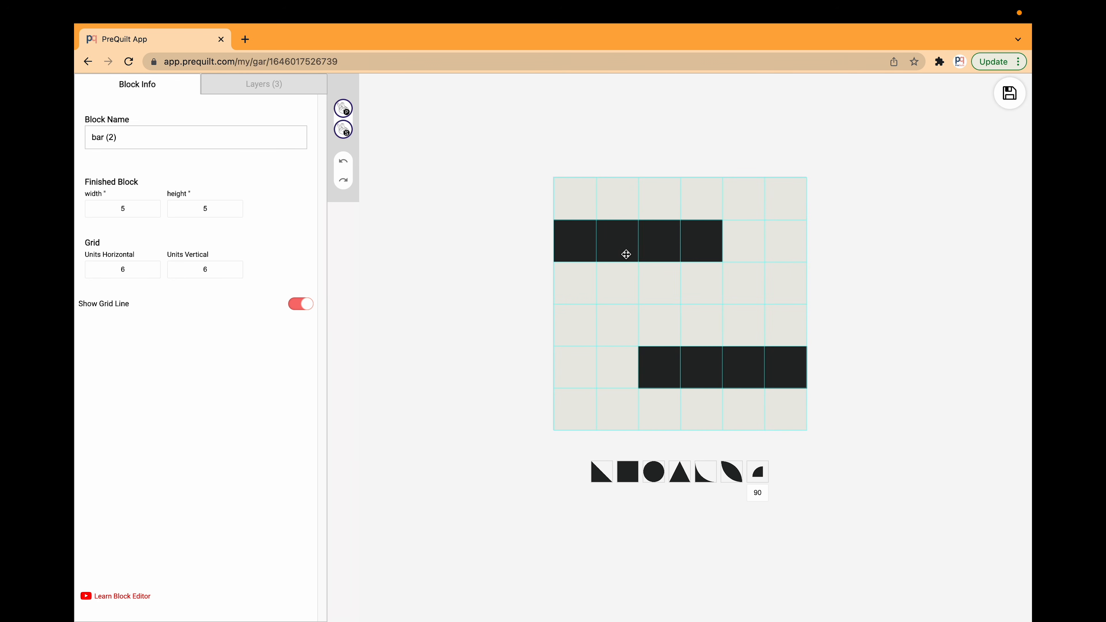
Link both black bars in the cloned block to the kale colour tag
click(681, 245)
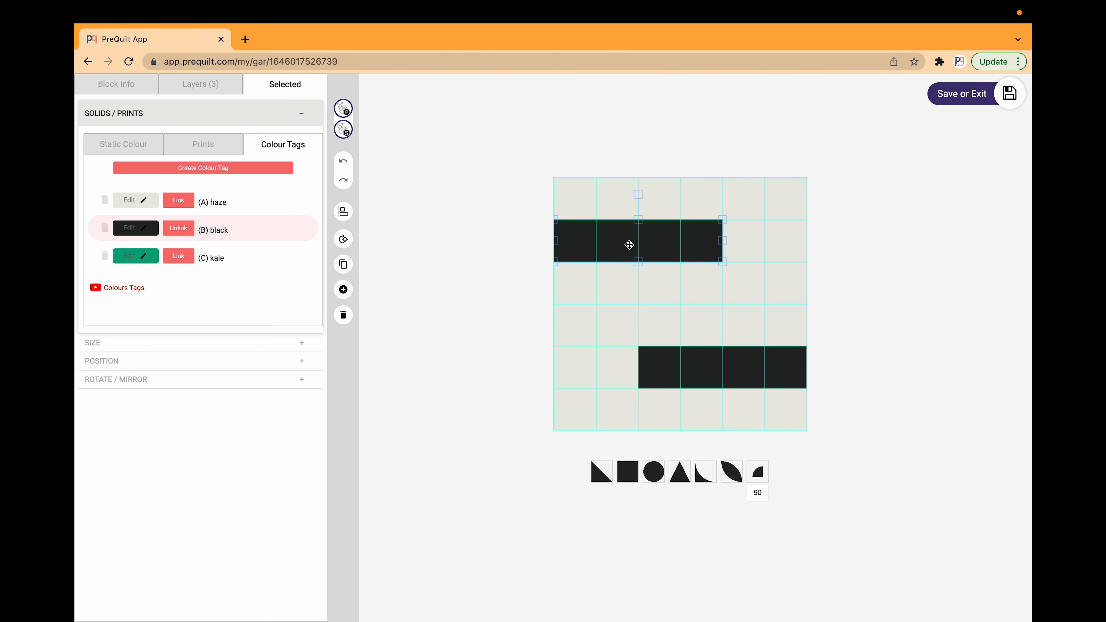
click(179, 258)
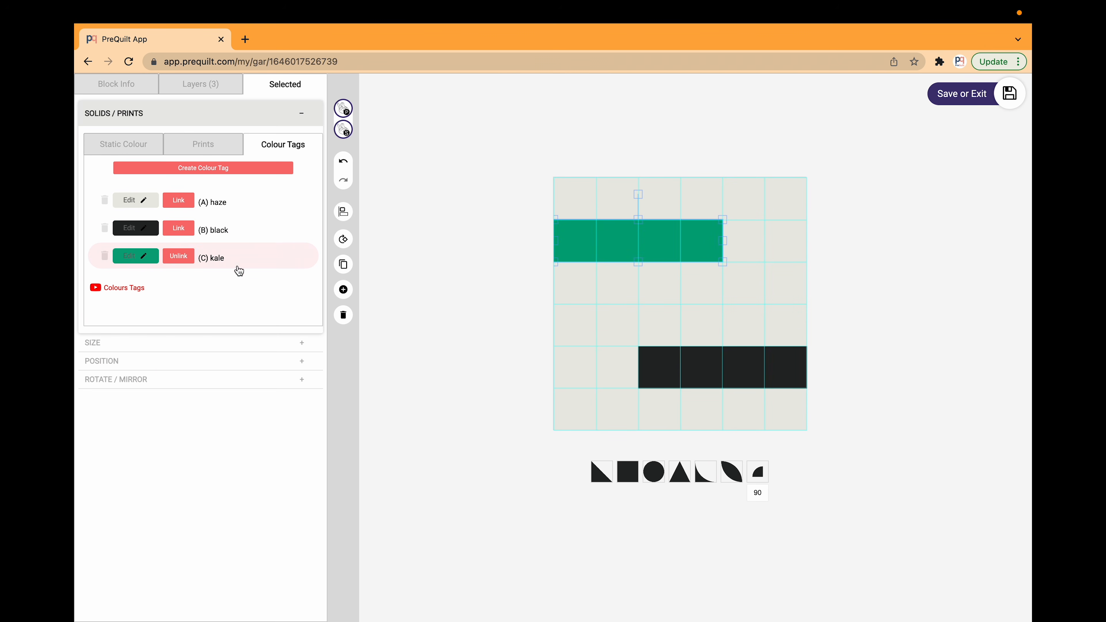
click(713, 366)
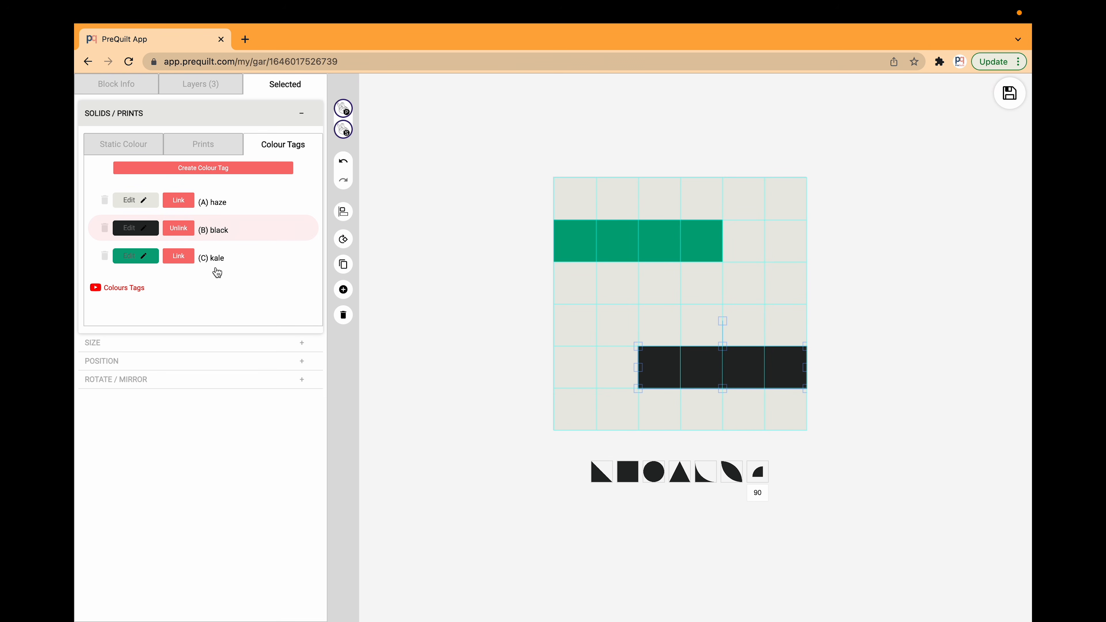
click(179, 258)
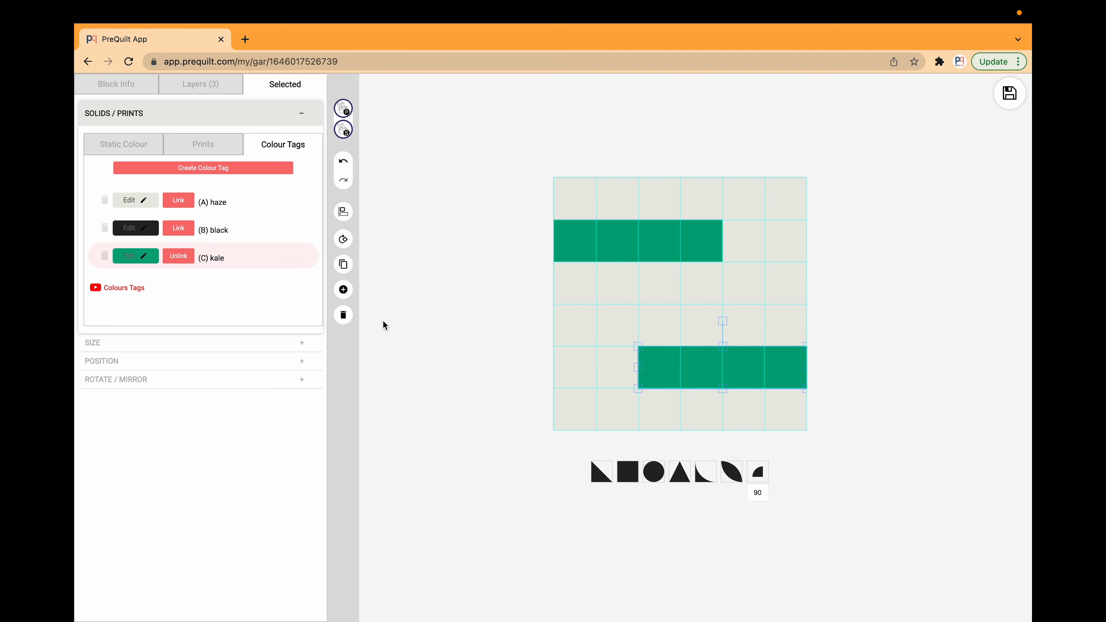
Select the upper bar and open its kale colour tag (C) for editing
click(675, 248)
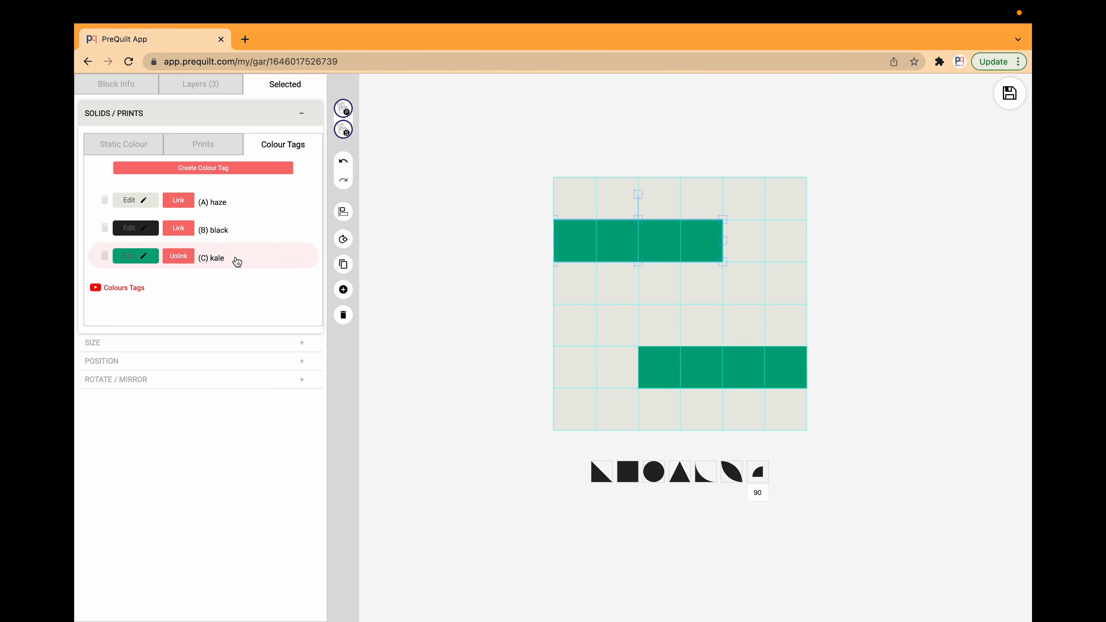
click(141, 259)
Try several other Kona 2020 solids on colour tag C, such as Cheddar, Carnation, Honeysuckle, Ballet Slipper and Cerise
click(141, 236)
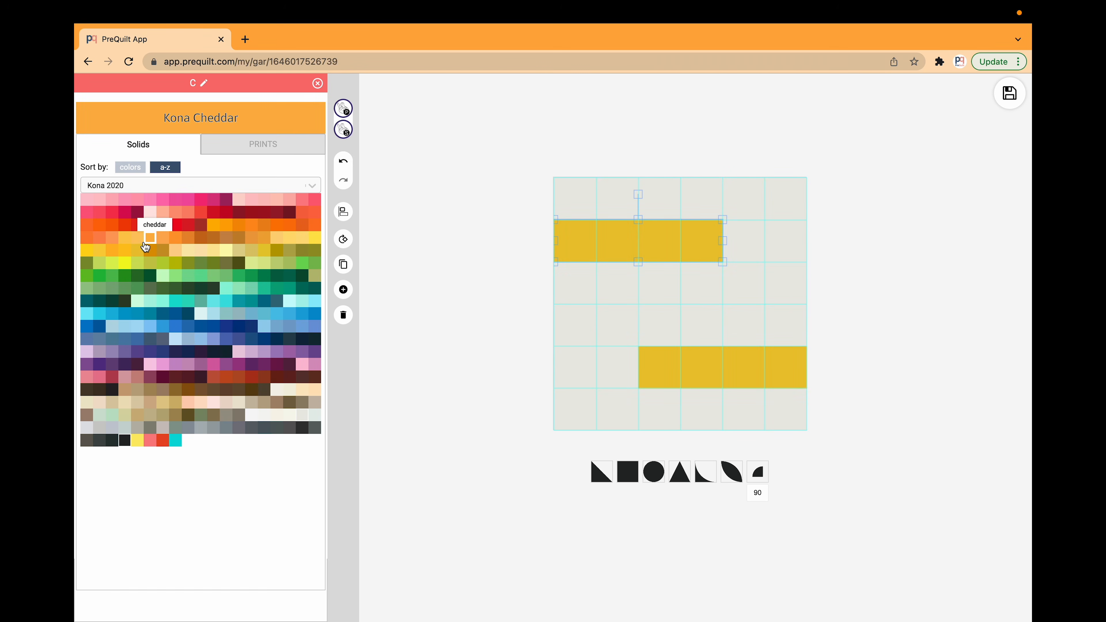
click(164, 239)
click(239, 237)
click(194, 225)
click(163, 200)
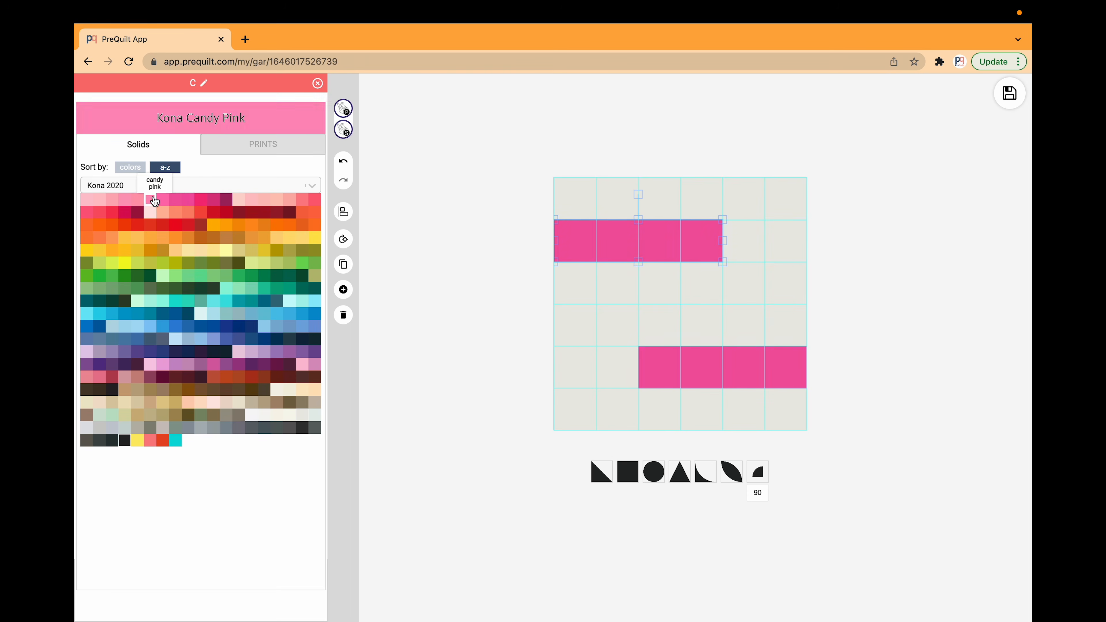
click(276, 288)
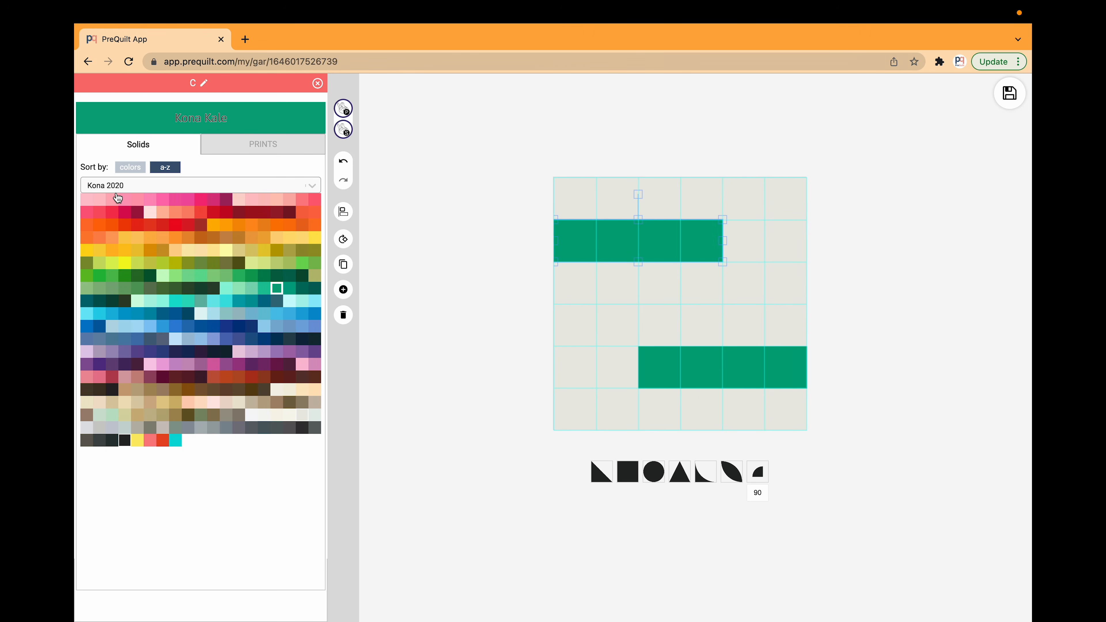
click(108, 201)
click(124, 201)
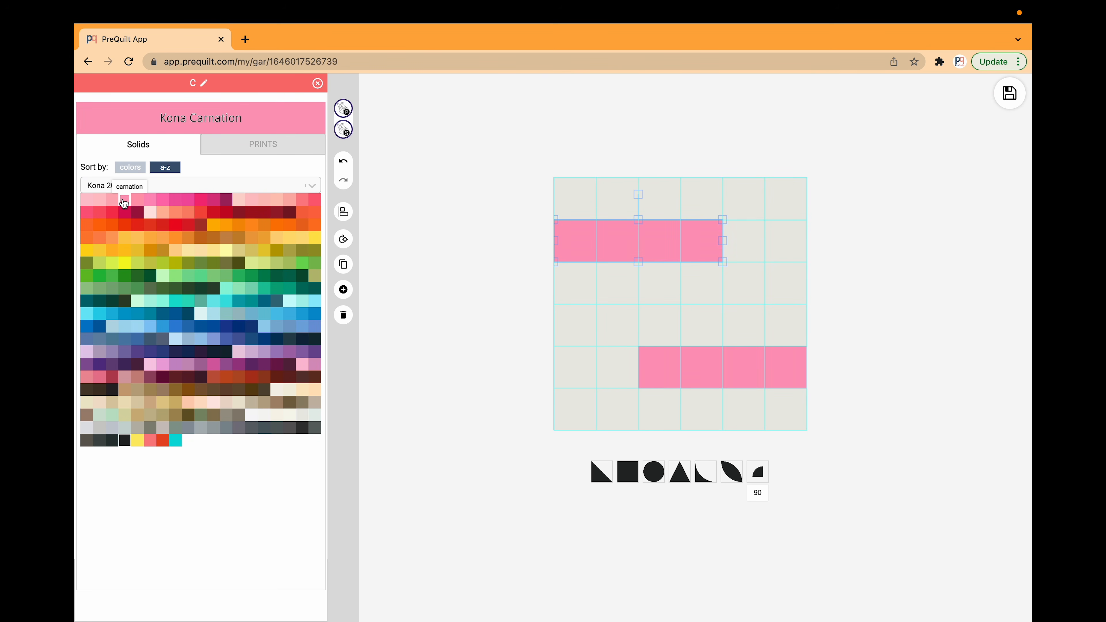
click(137, 202)
click(162, 202)
click(187, 202)
click(201, 202)
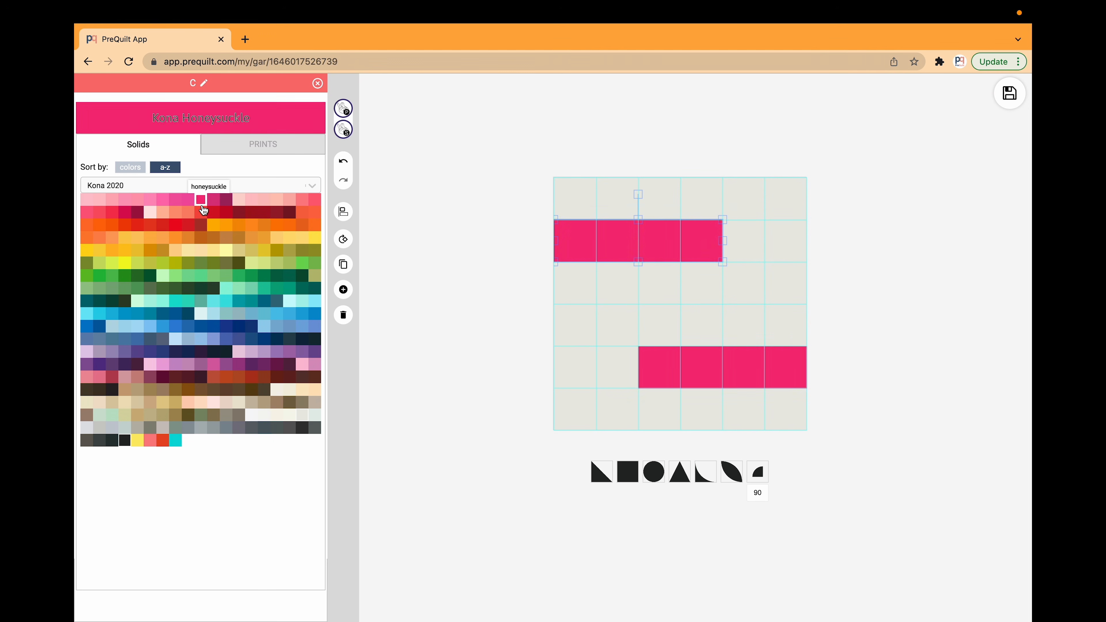
click(214, 211)
click(276, 288)
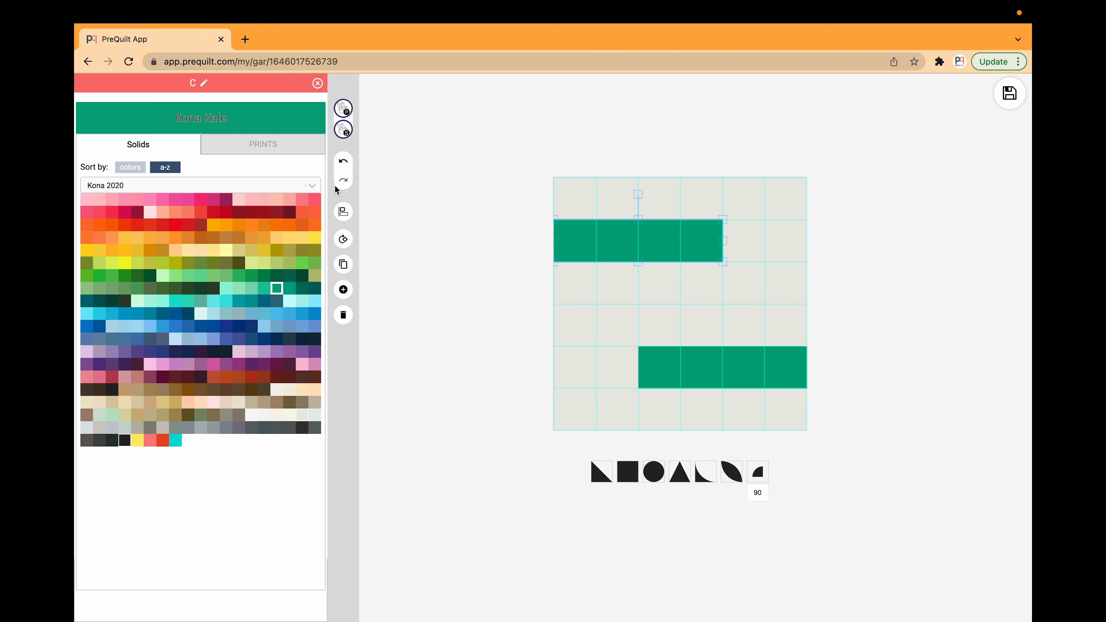
click(238, 200)
click(225, 199)
click(239, 201)
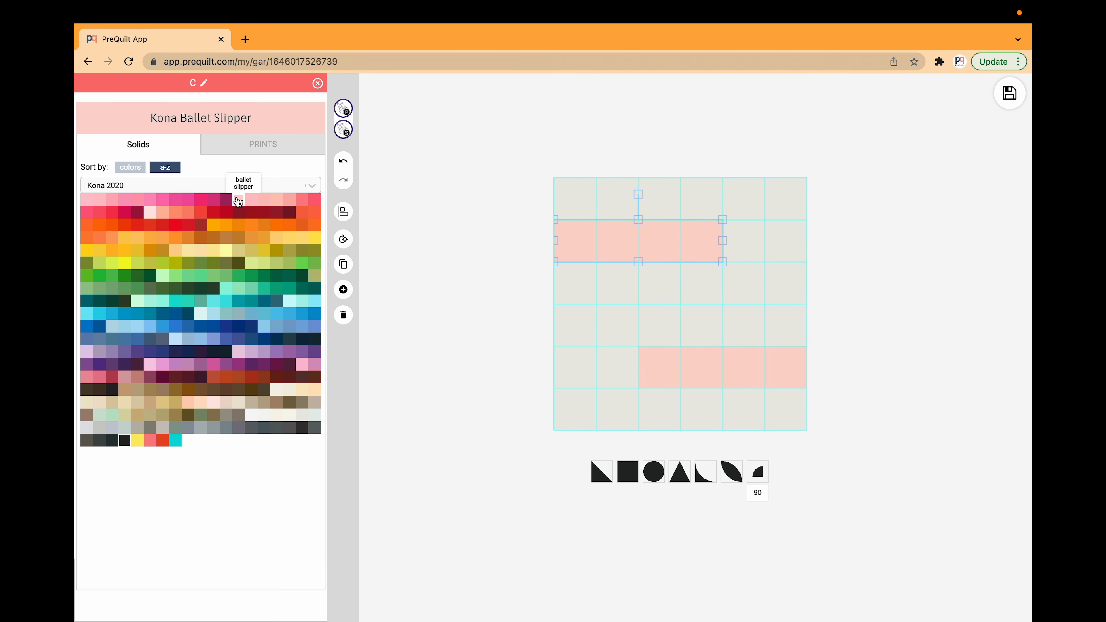
click(227, 201)
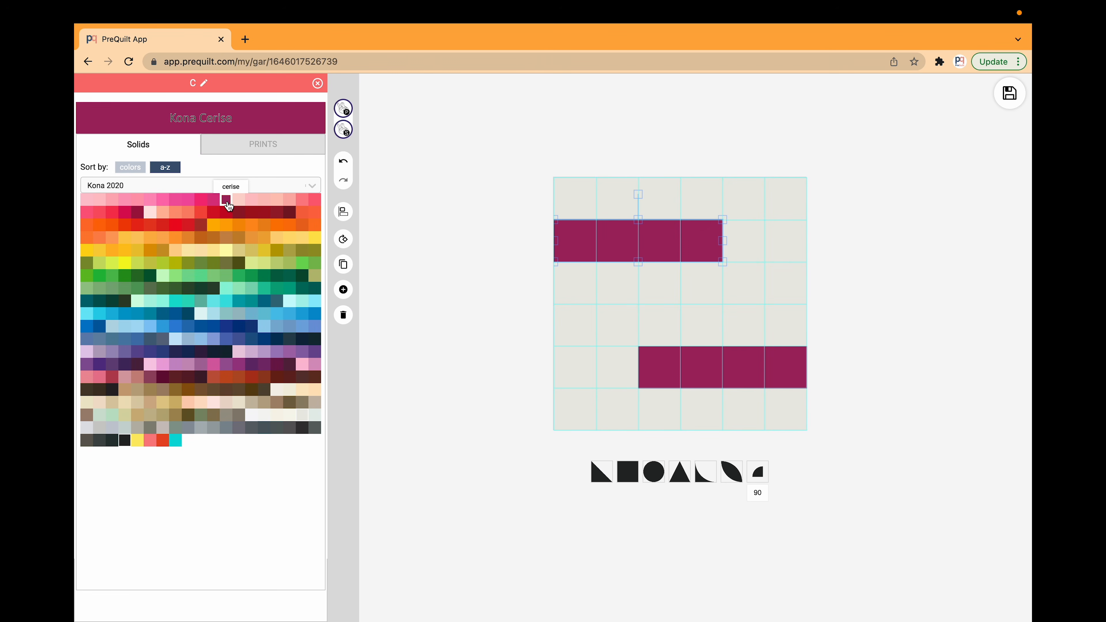
click(276, 288)
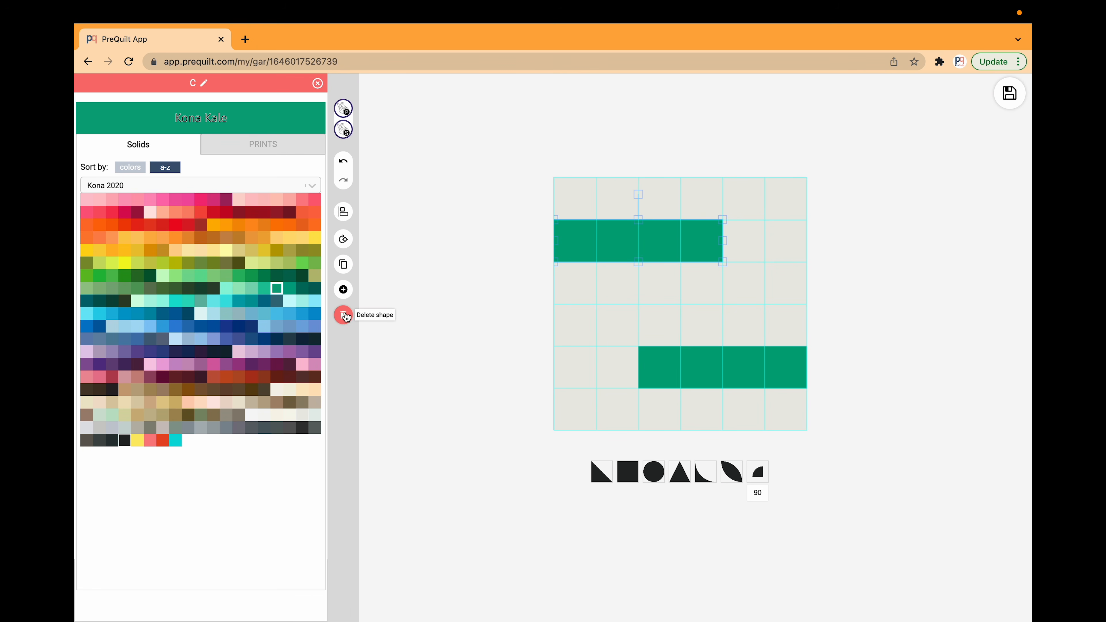
Set colour tag C to bellini and save the cloned block to the quilt
click(260, 204)
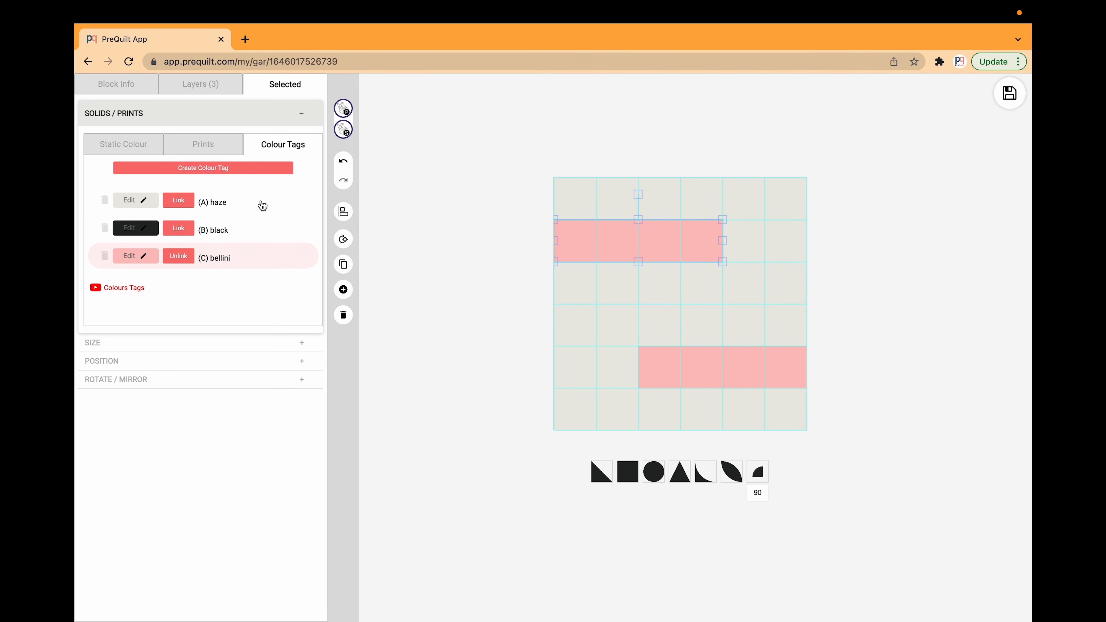
click(906, 192)
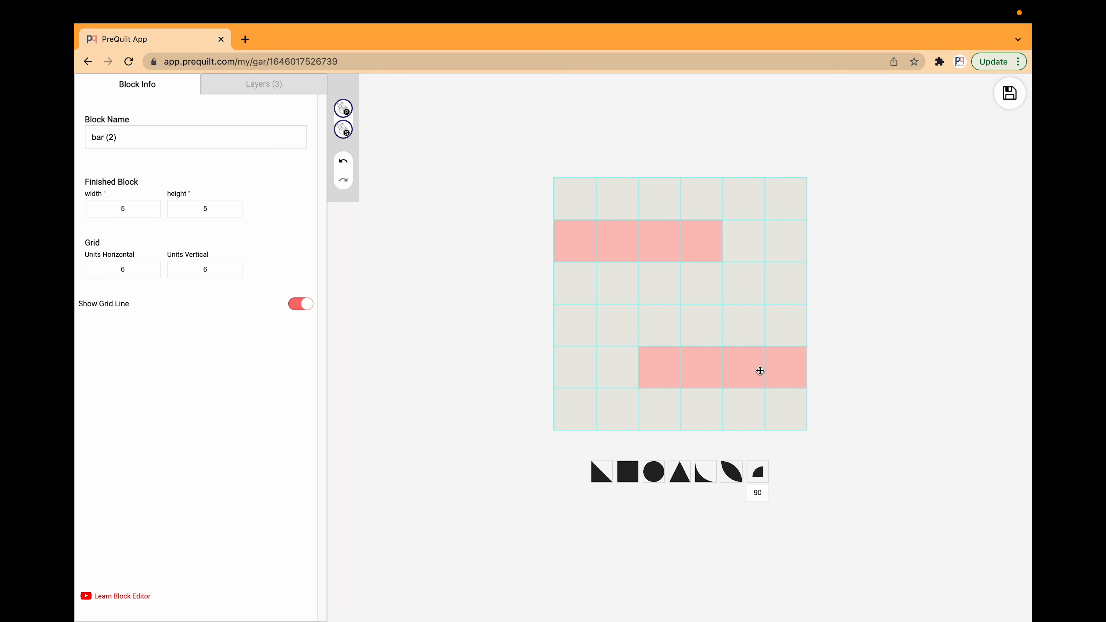
click(1009, 93)
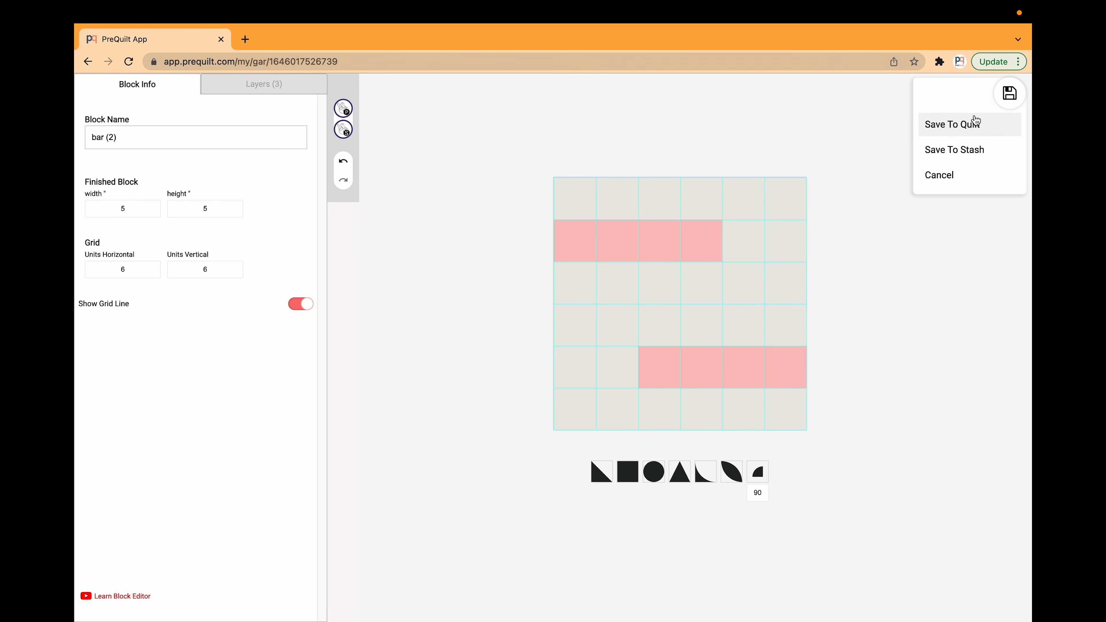
click(951, 127)
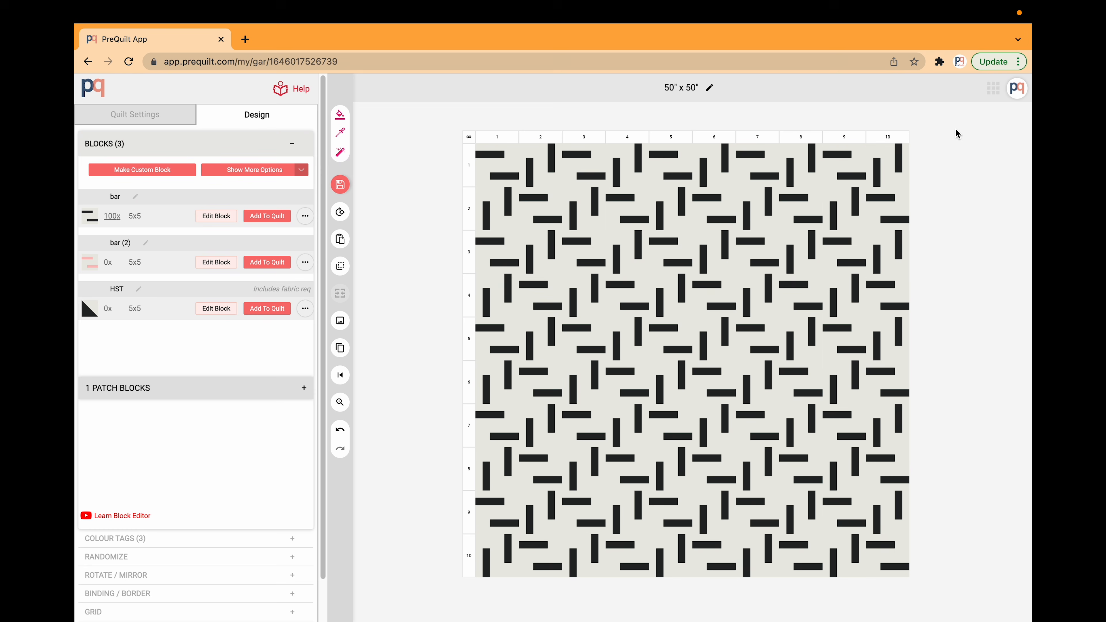
Replace the blocks in rows 1 and 2 with bar (2) at columns 3–4 and columns 7–8
drag(577, 152, 625, 199)
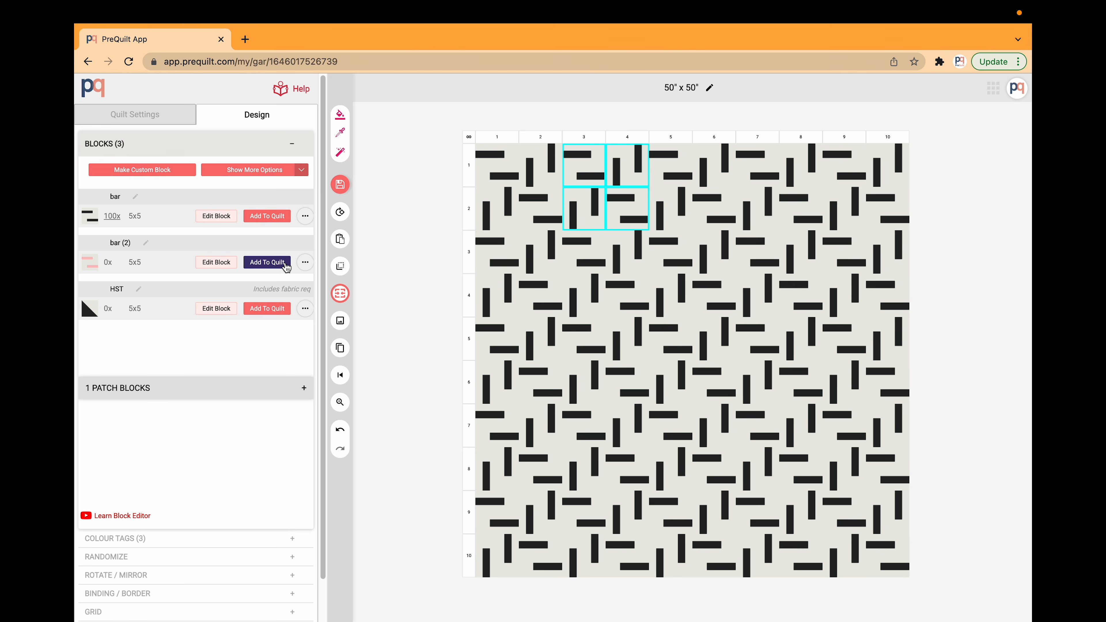
click(267, 263)
click(424, 204)
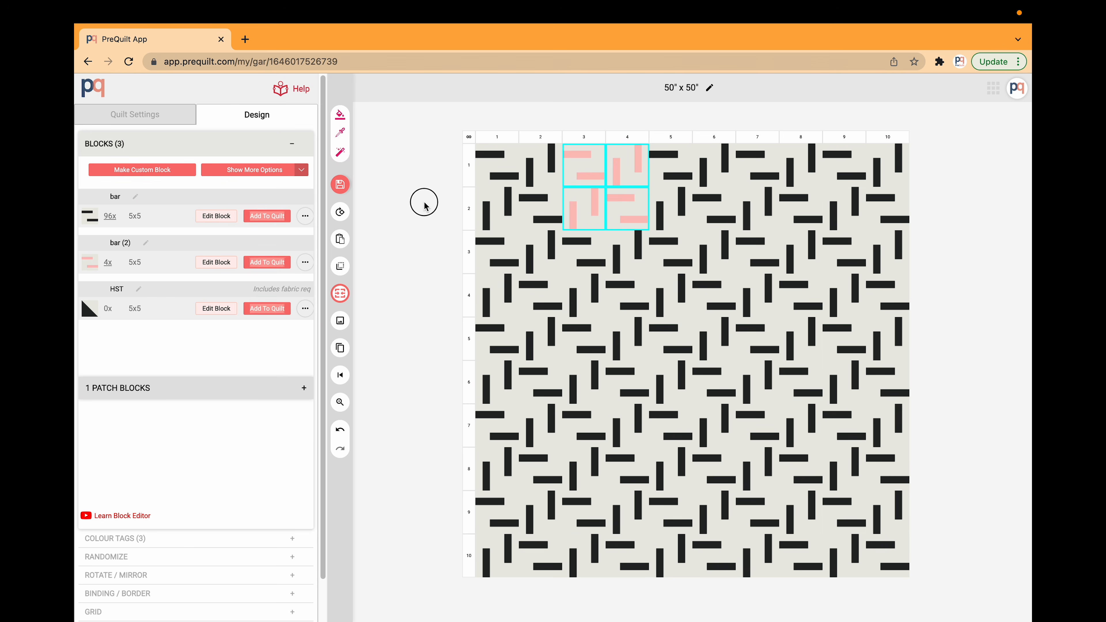
drag(772, 157, 803, 211)
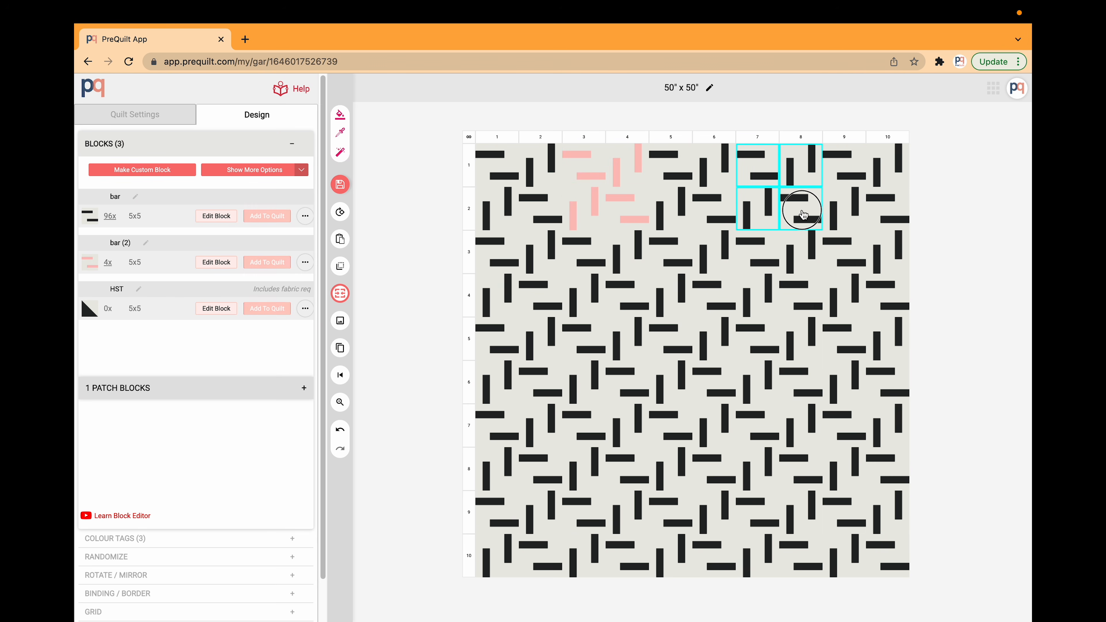
click(288, 262)
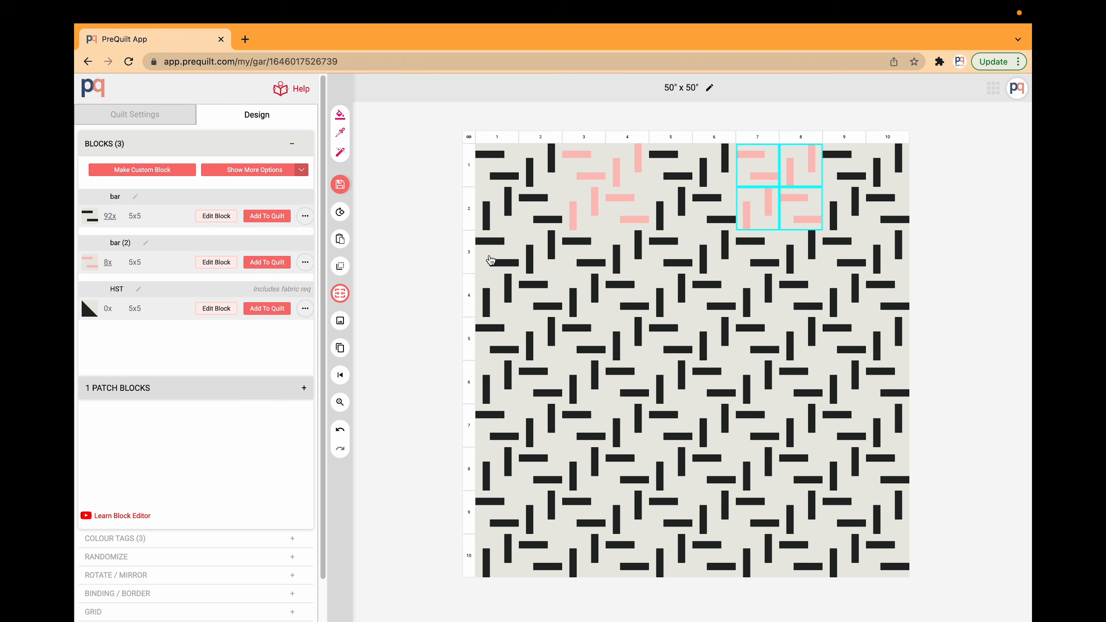
Replace the blocks in rows 3 and 4 with bar (2) at columns 1–2, 5–6 and 9–10
drag(491, 260, 525, 310)
drag(671, 247, 711, 291)
drag(826, 255, 882, 291)
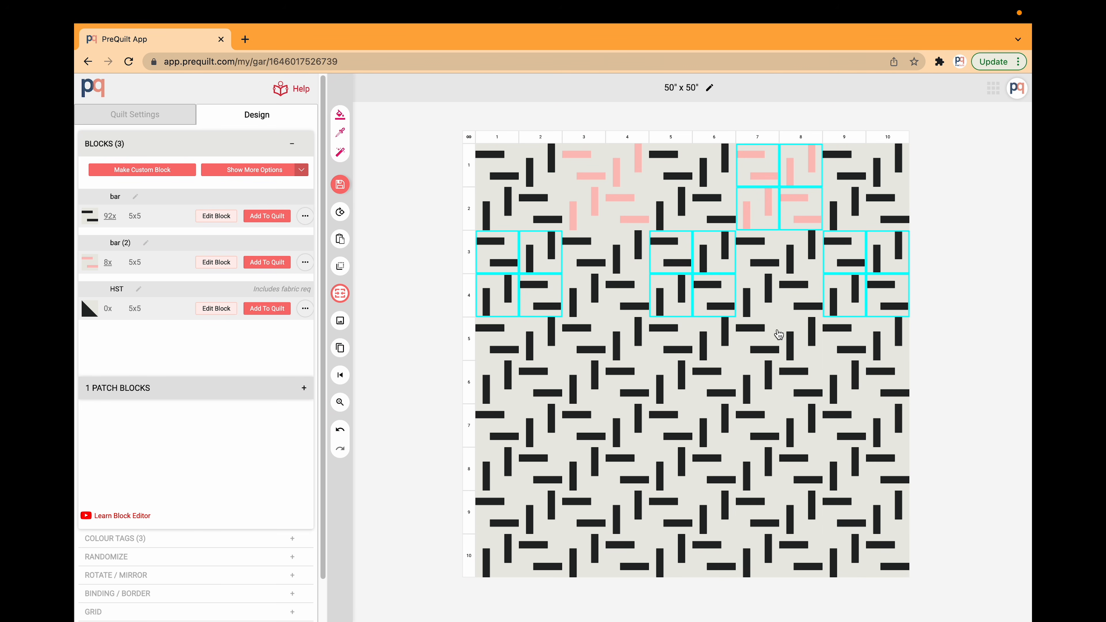
click(271, 261)
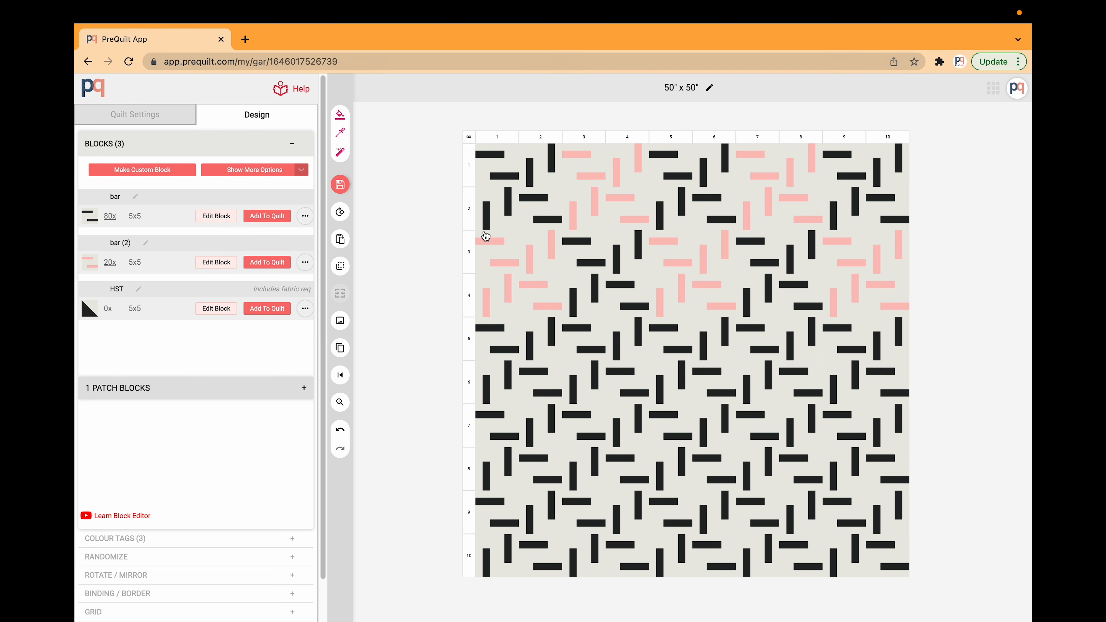
Copy the whole of rows 1 to 4 and paste them at row 5, starting in column 1
drag(484, 169, 891, 294)
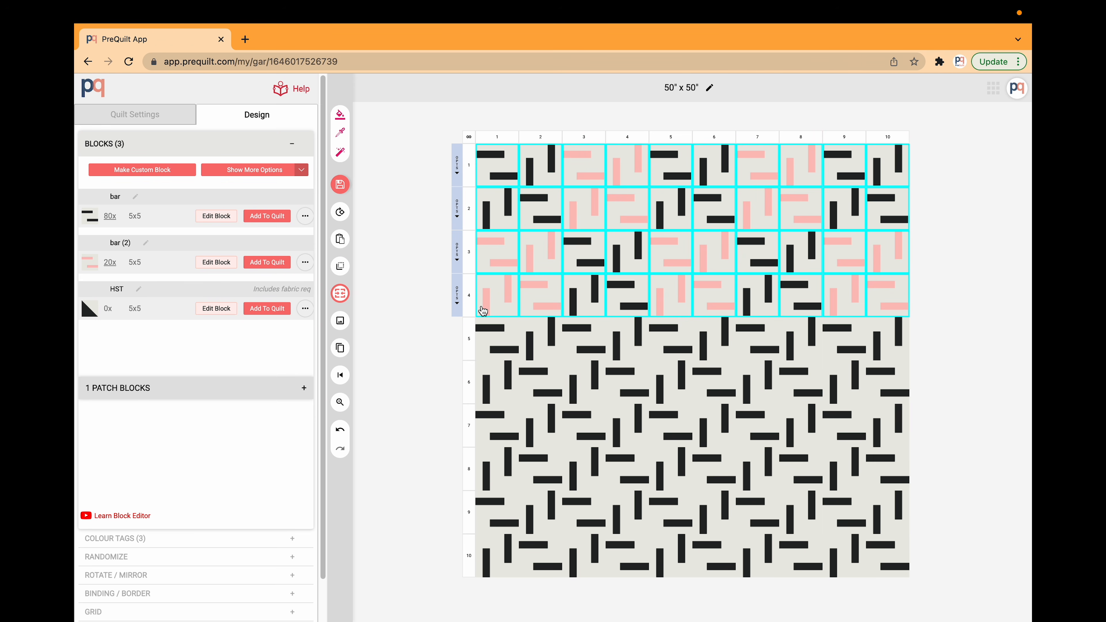
right_click(541, 247)
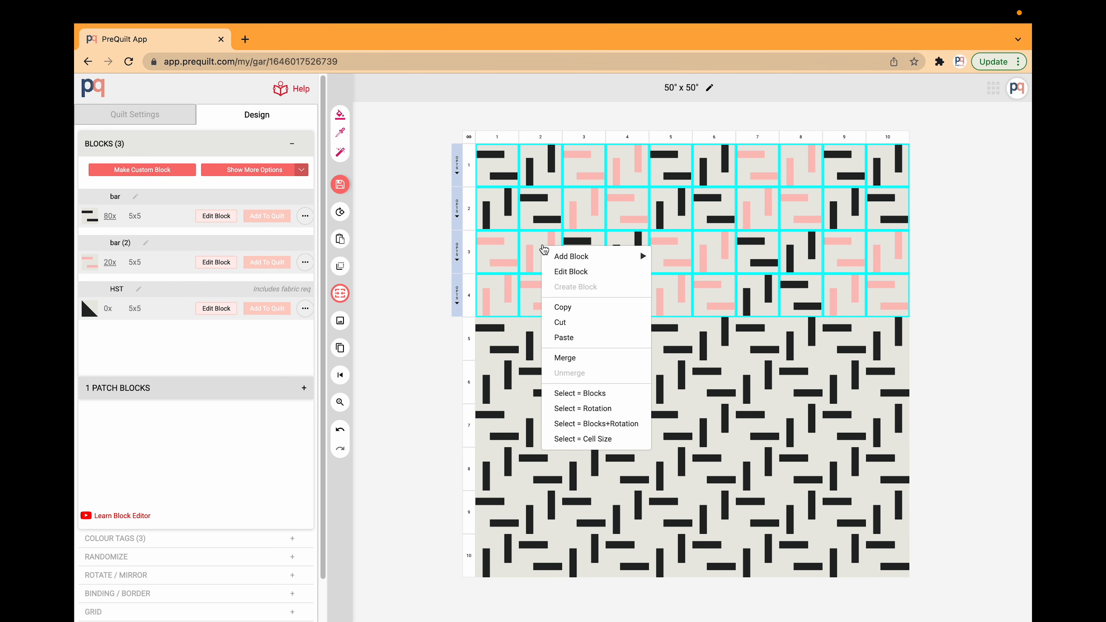
click(573, 309)
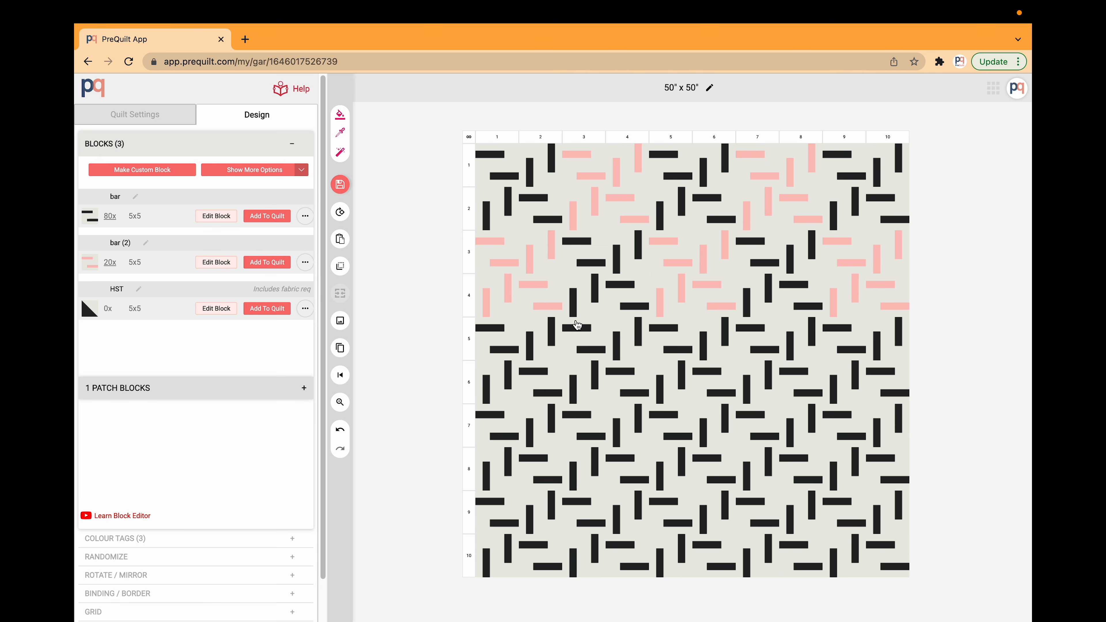
right_click(501, 339)
click(552, 430)
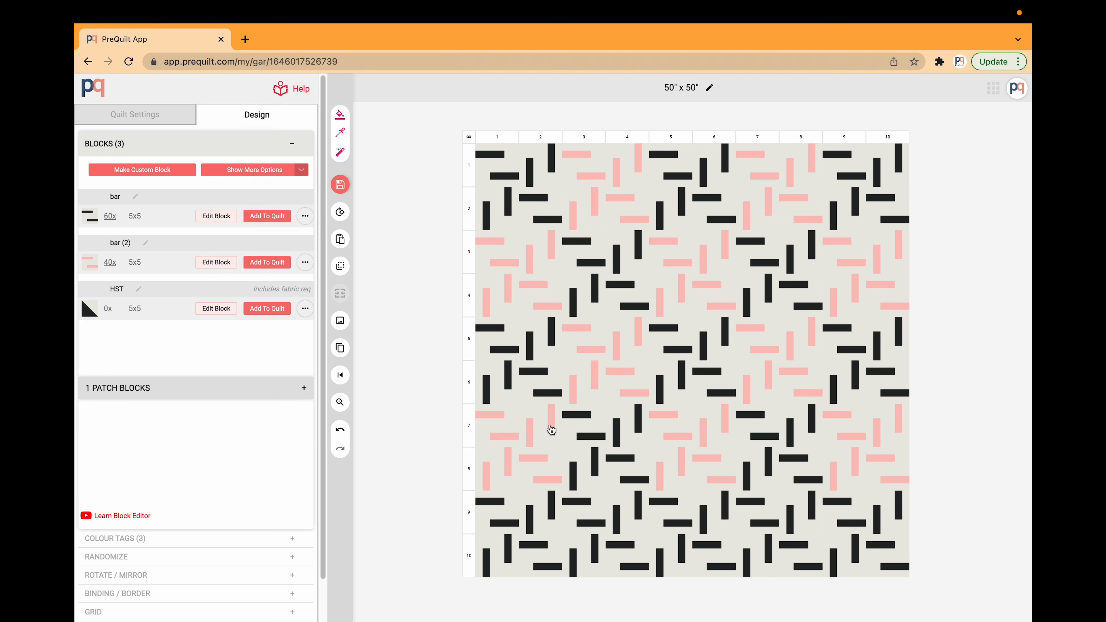
Paste the copied rows at row 9, starting in column 1, to fill rows 9 and 10
right_click(510, 506)
click(564, 395)
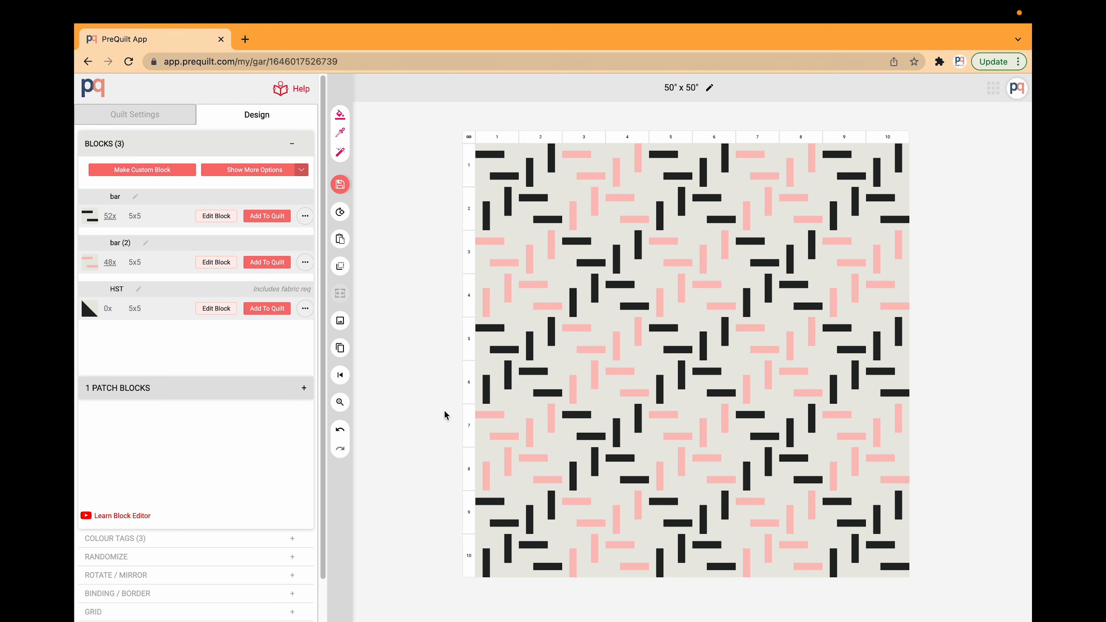
click(264, 149)
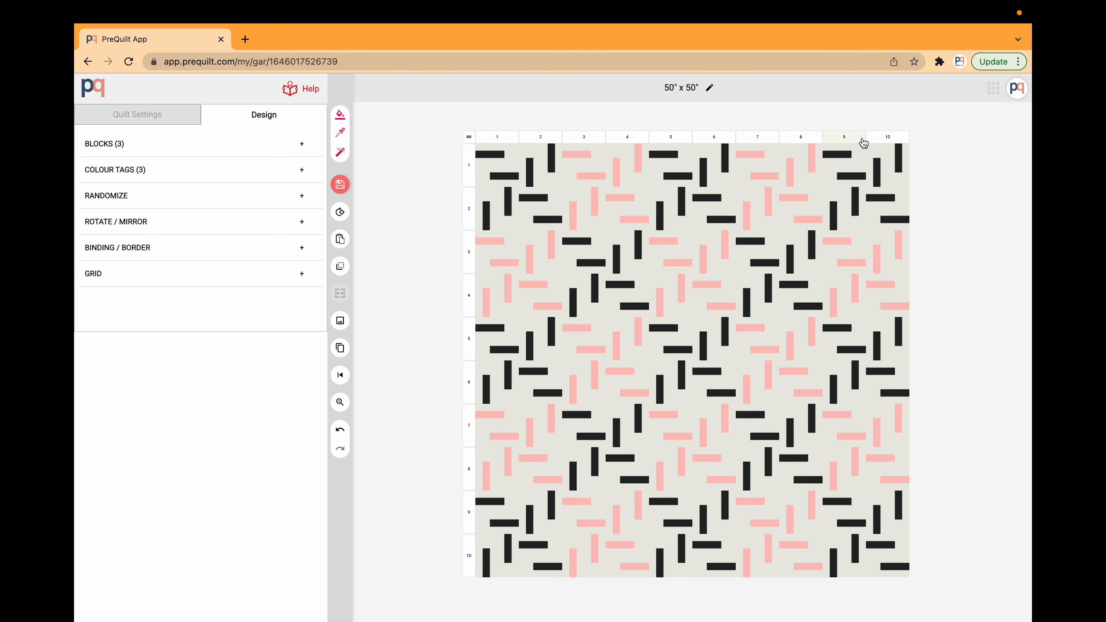
Reduce the quilt grid to 8 columns and apply the change
click(143, 280)
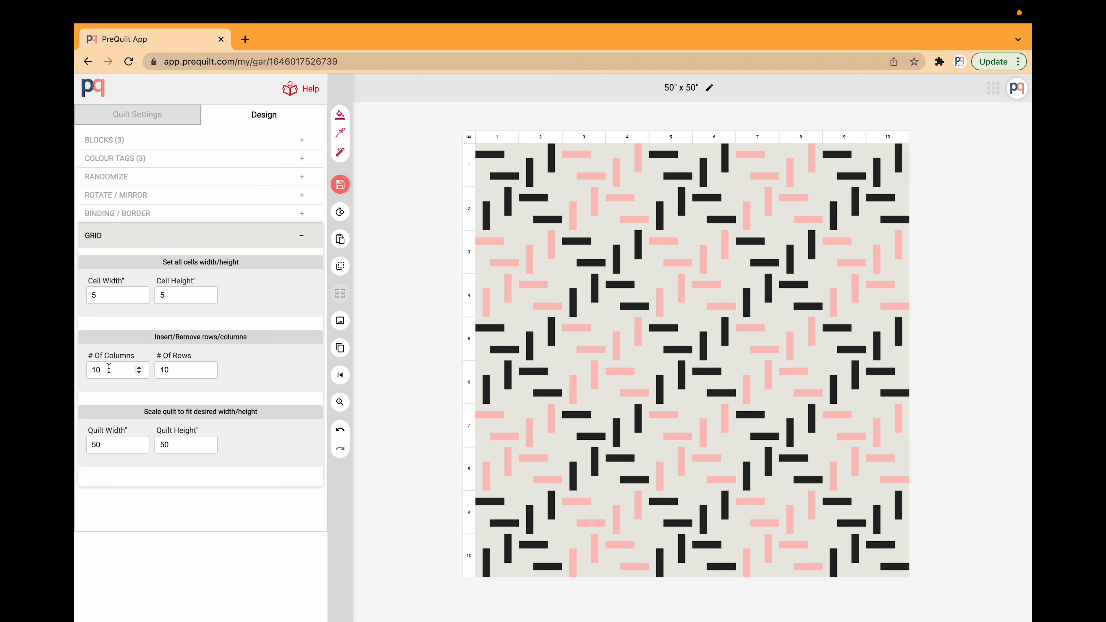
click(139, 372)
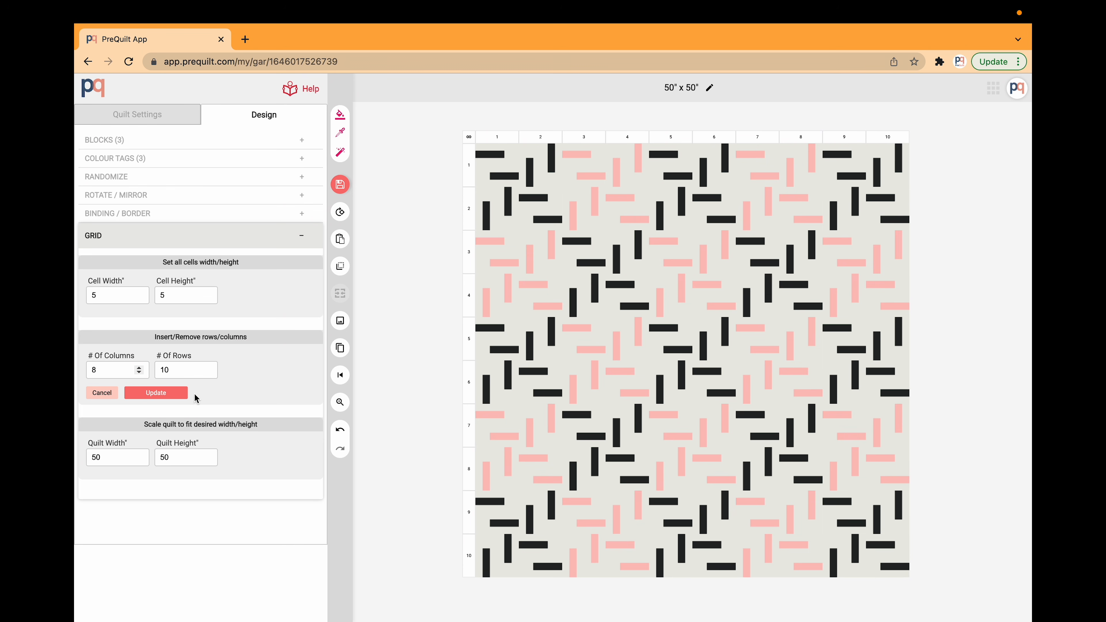
click(162, 392)
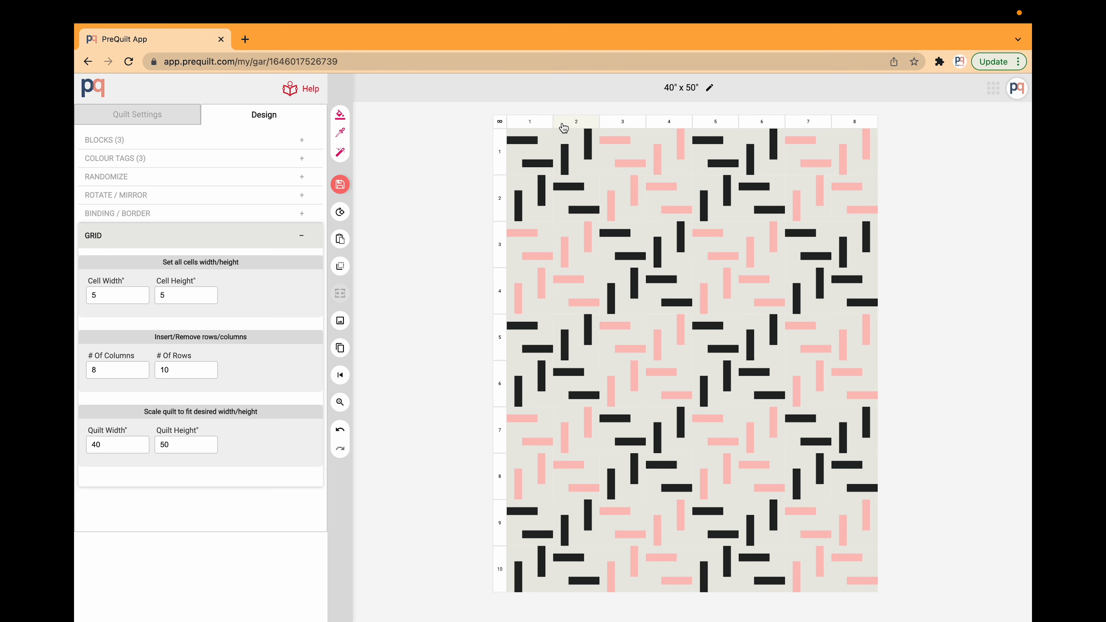
Insert an empty column after column 1 and resize it to 1 inch wide
click(535, 125)
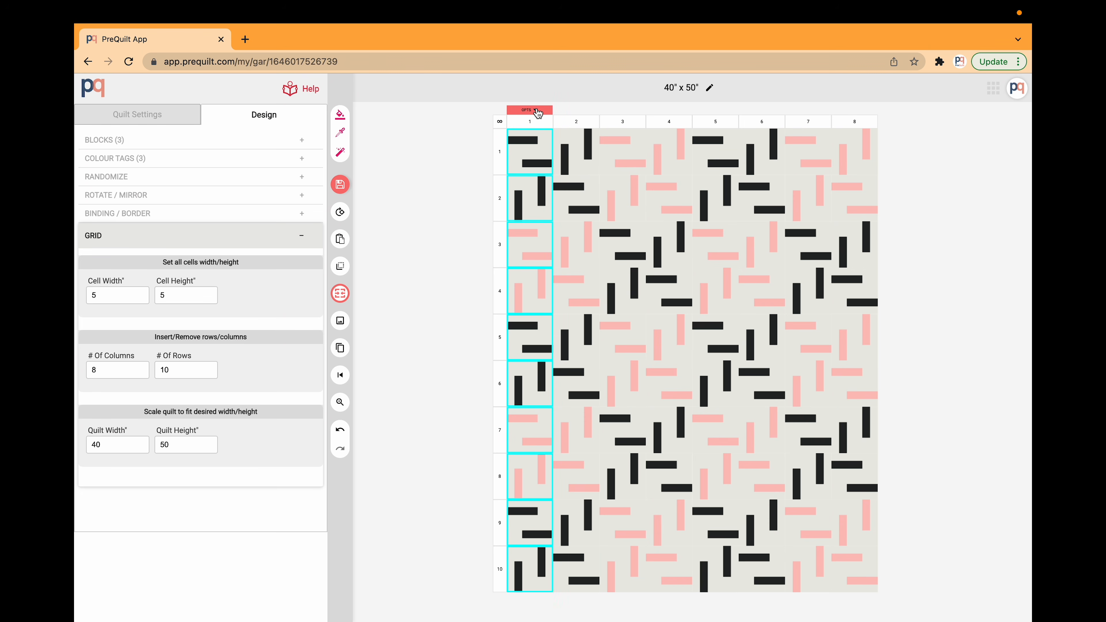
click(537, 111)
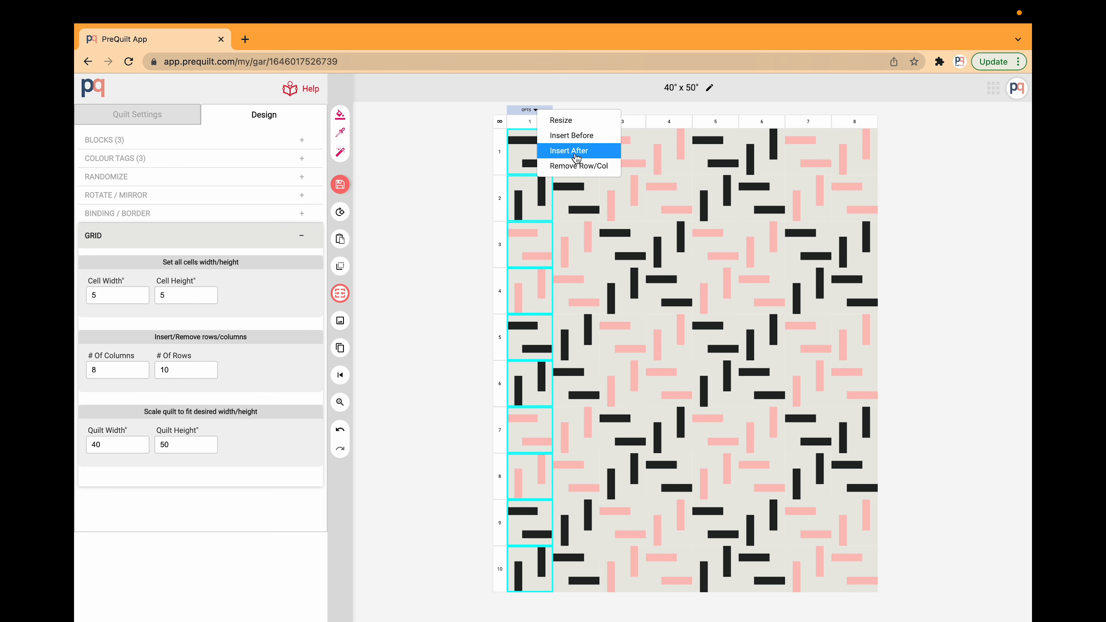
click(586, 152)
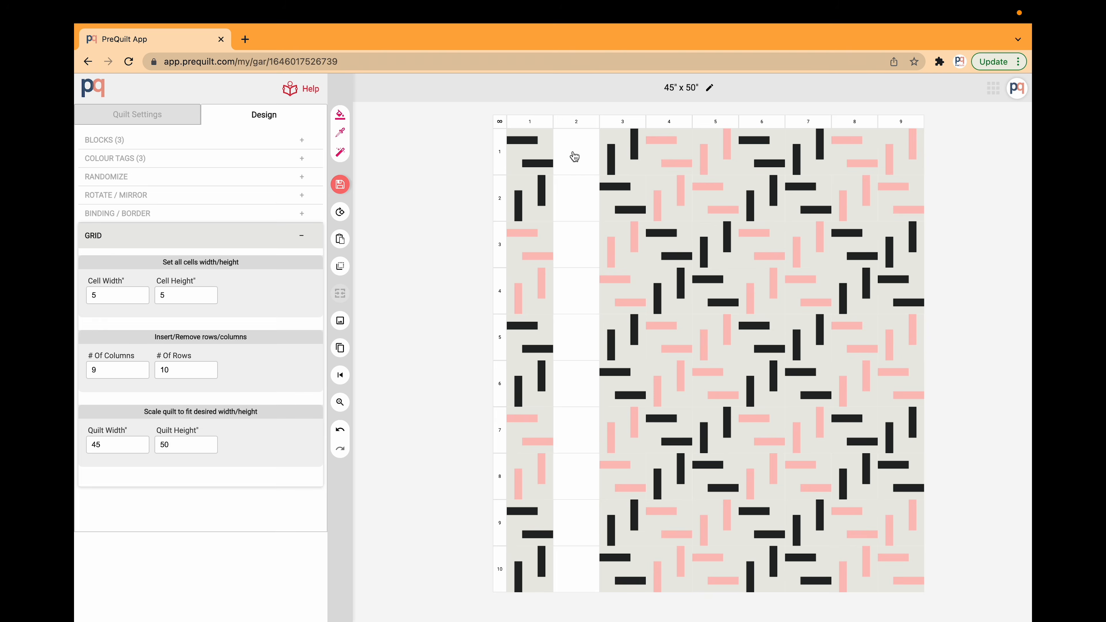
click(560, 127)
click(559, 110)
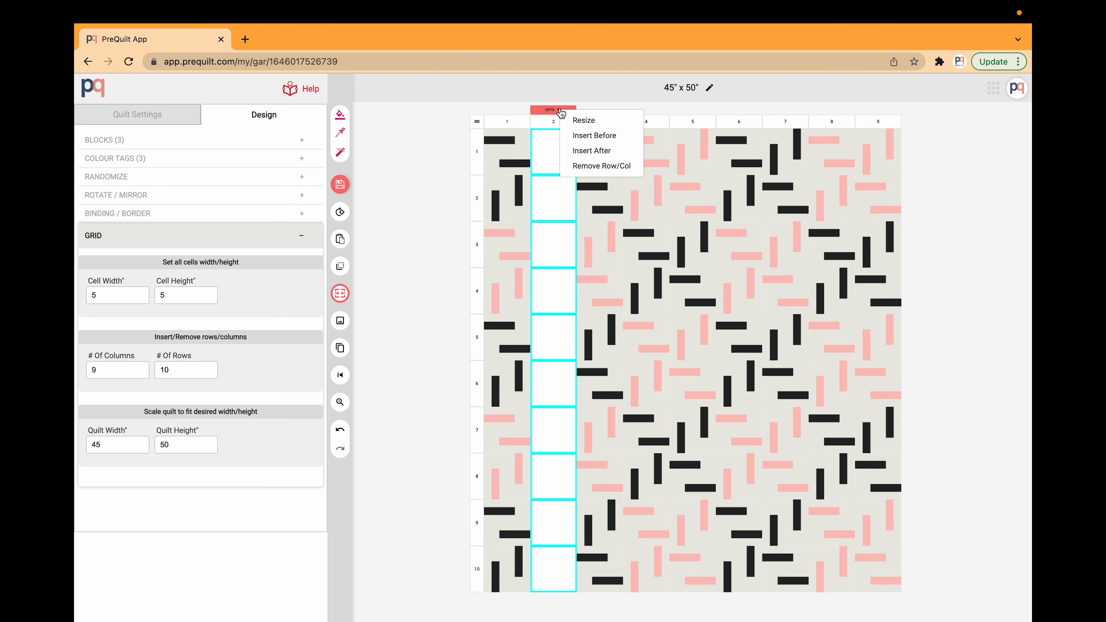
click(595, 122)
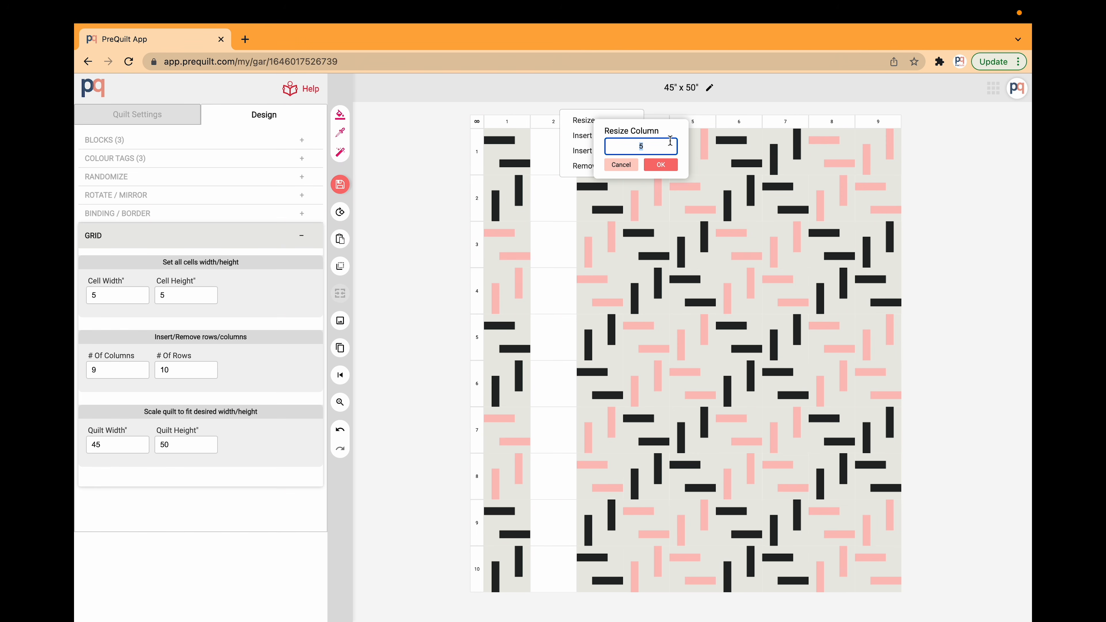
key(Return)
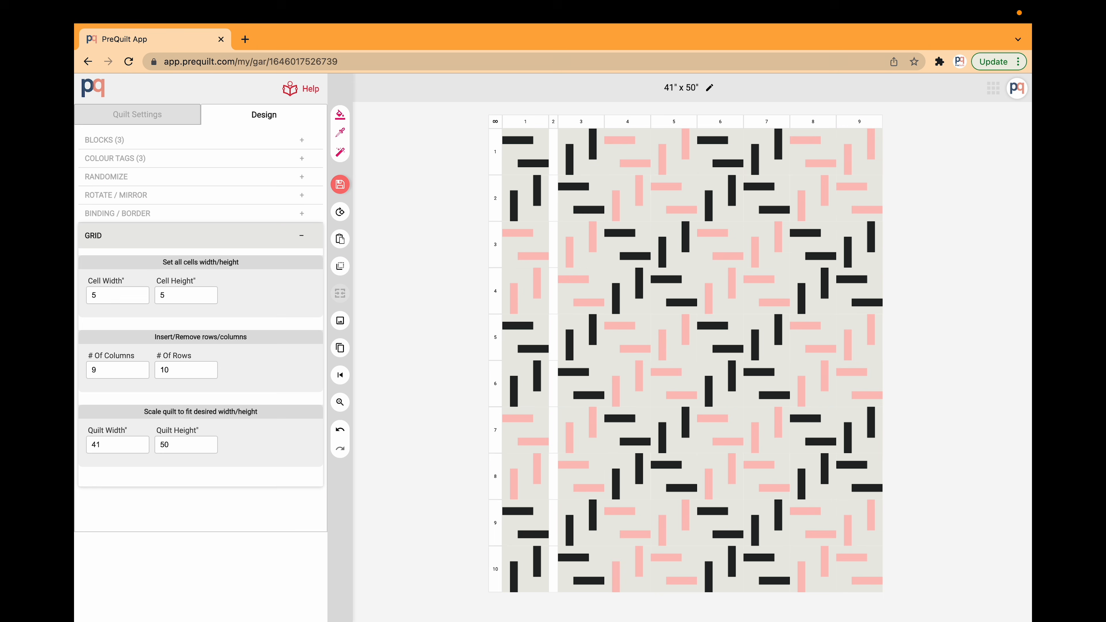
Remove the narrow empty column 2 from the quilt
click(554, 127)
click(553, 109)
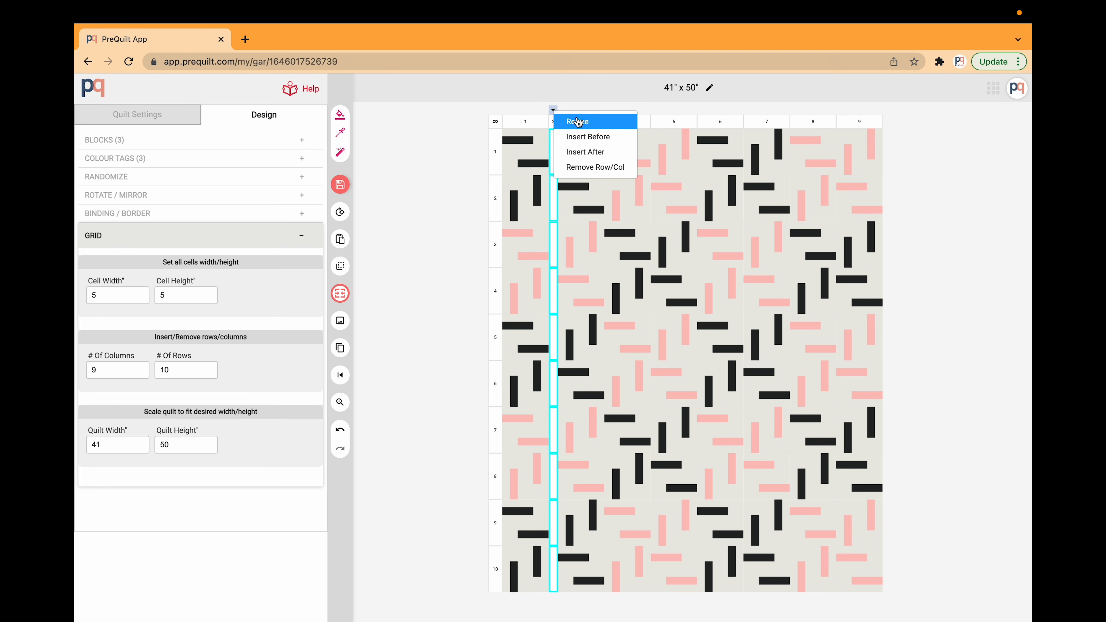
click(603, 167)
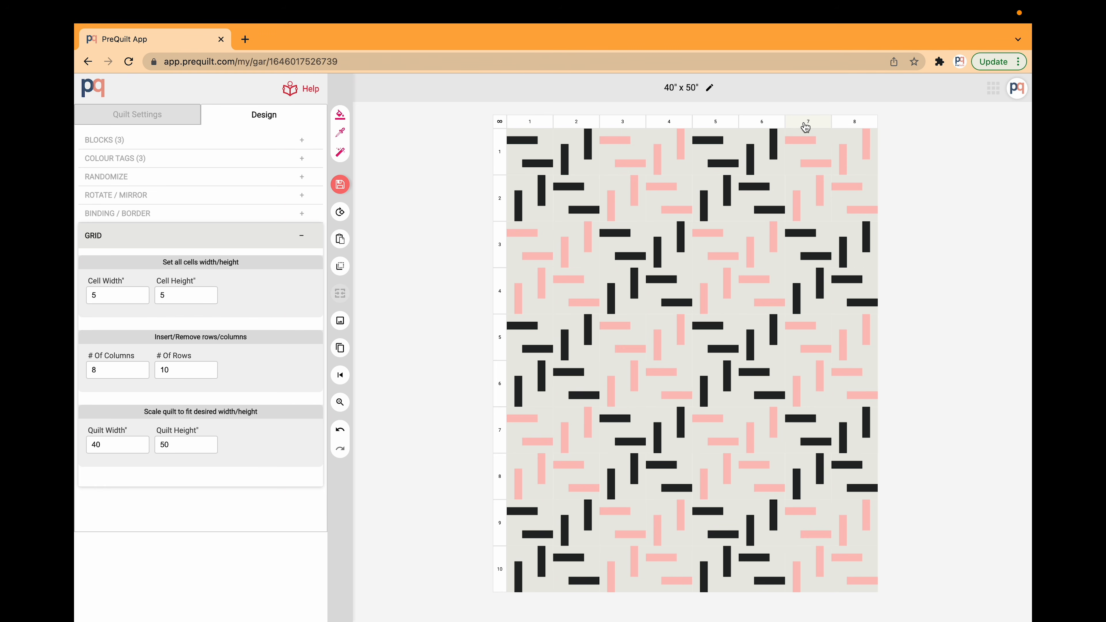
Insert two empty columns after column 8, at the end of the quilt
click(859, 126)
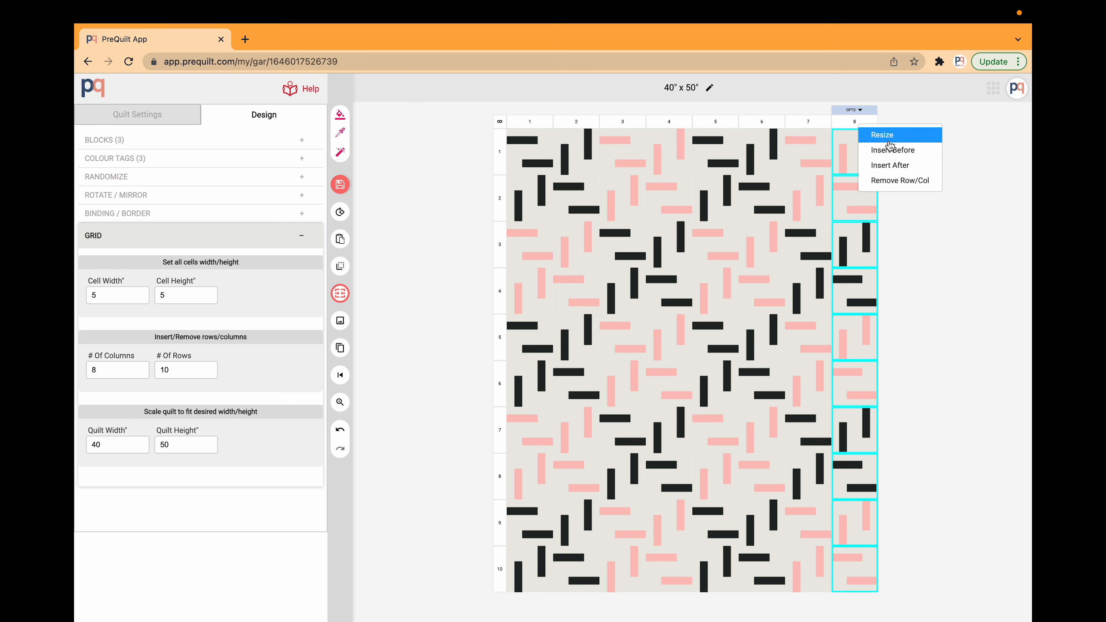
click(902, 167)
click(881, 123)
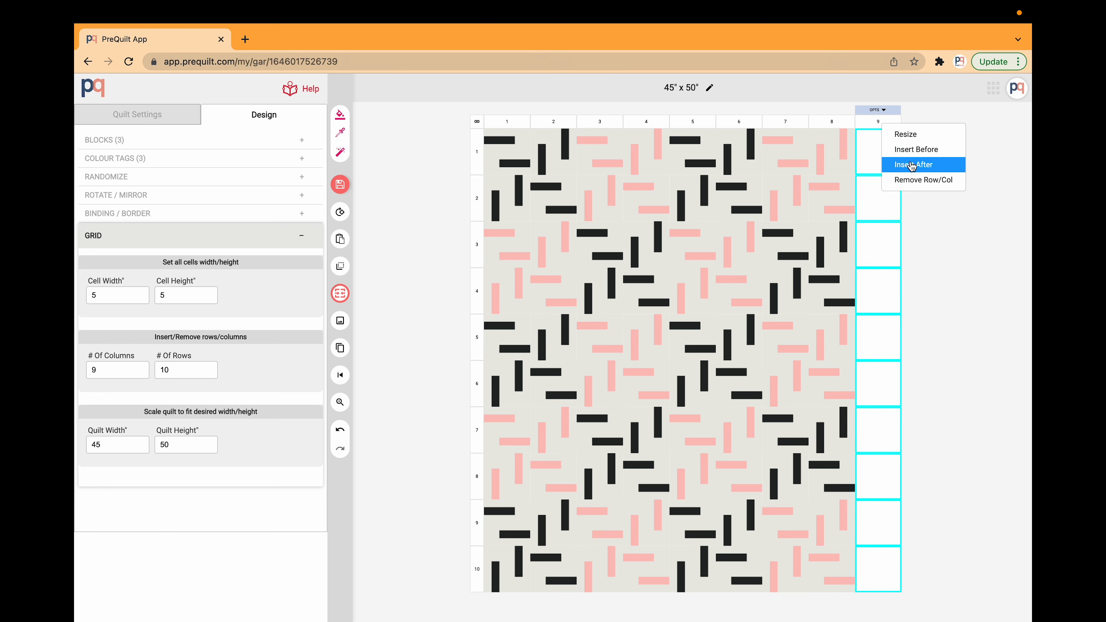
click(913, 166)
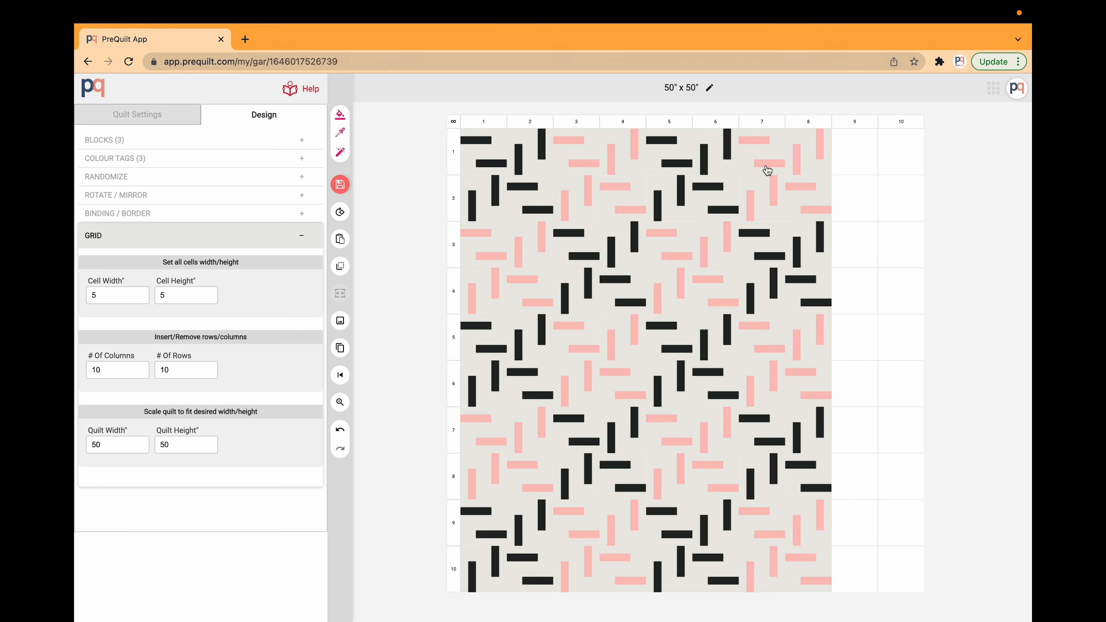
Copy the whole of columns 5 and 6 and paste them into the empty columns, starting at row 1 of column 9
click(687, 125)
shift+click(709, 124)
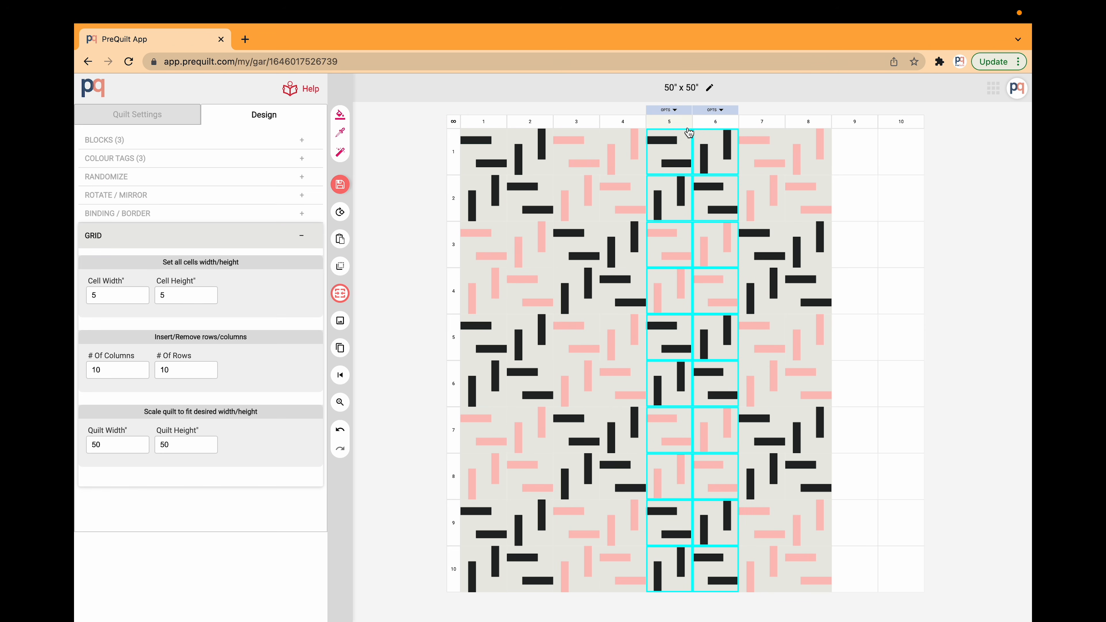
right_click(673, 251)
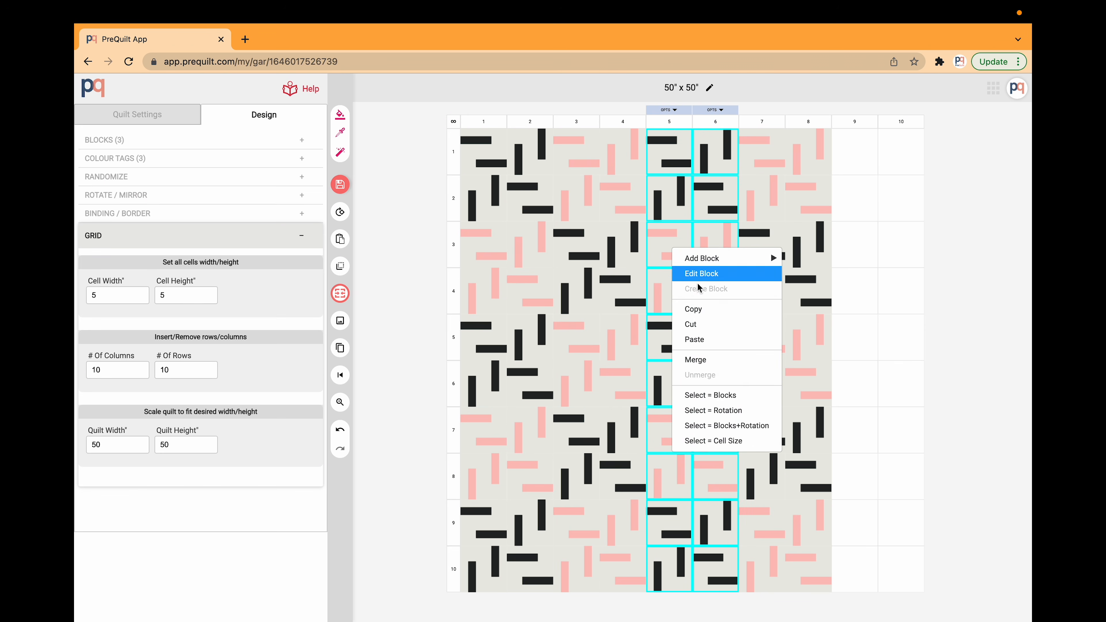
click(696, 307)
right_click(858, 153)
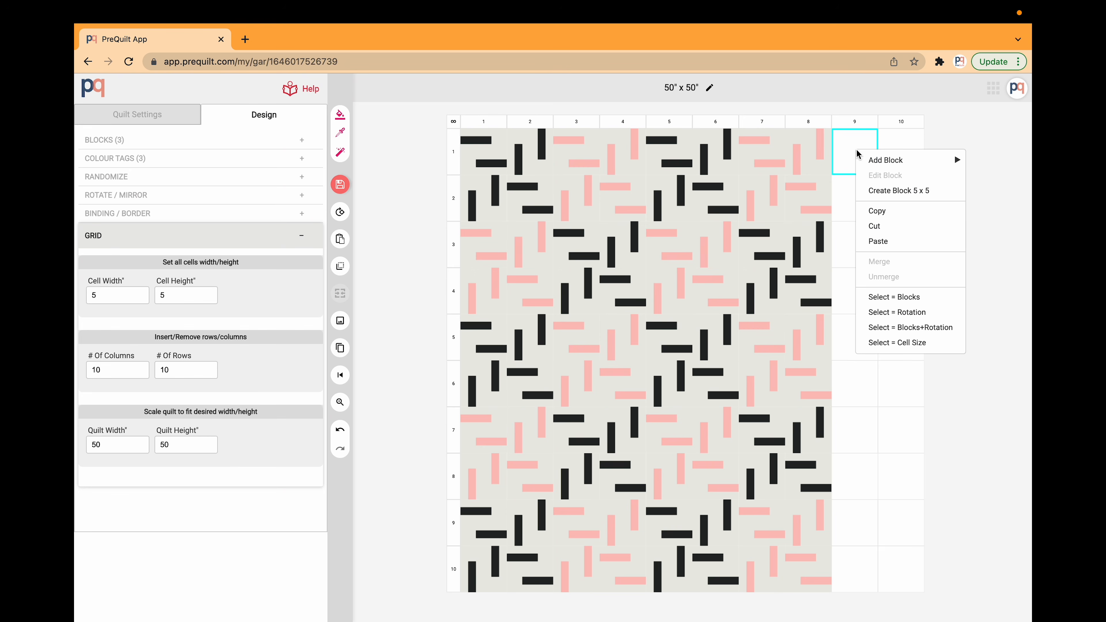
click(878, 242)
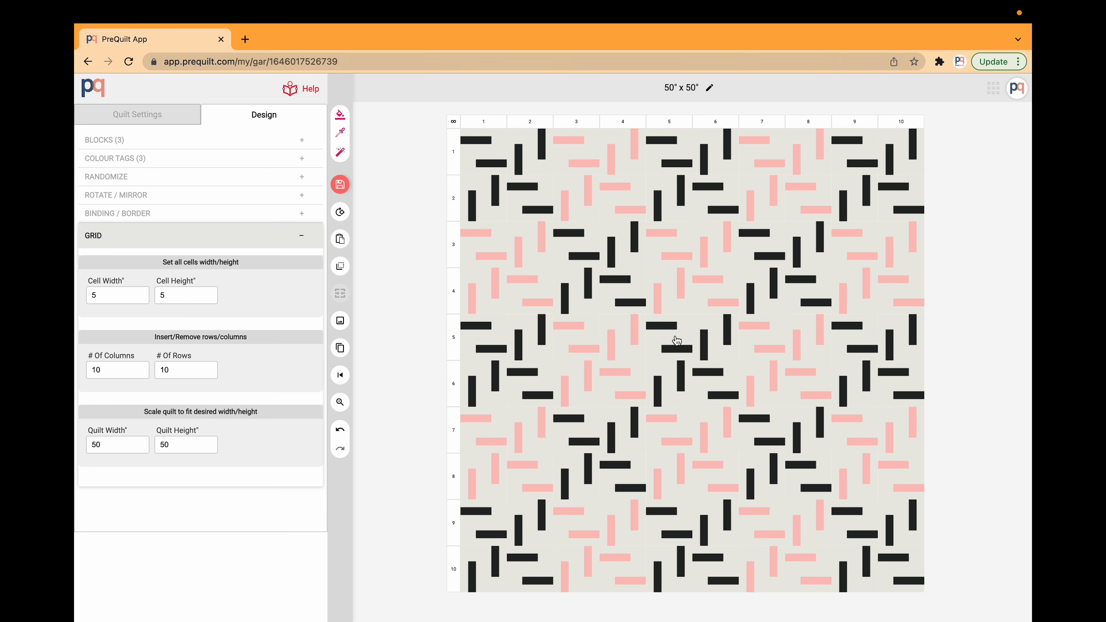
Merge the four cells in rows 5–6 and columns 5–6 into one large cell
click(223, 240)
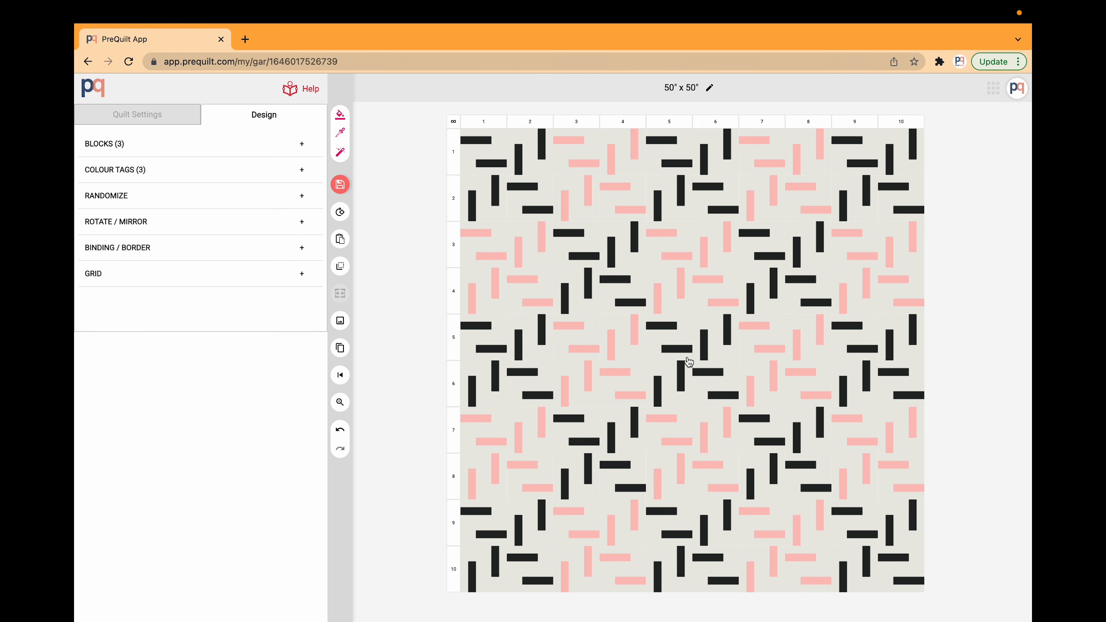
drag(662, 330, 715, 383)
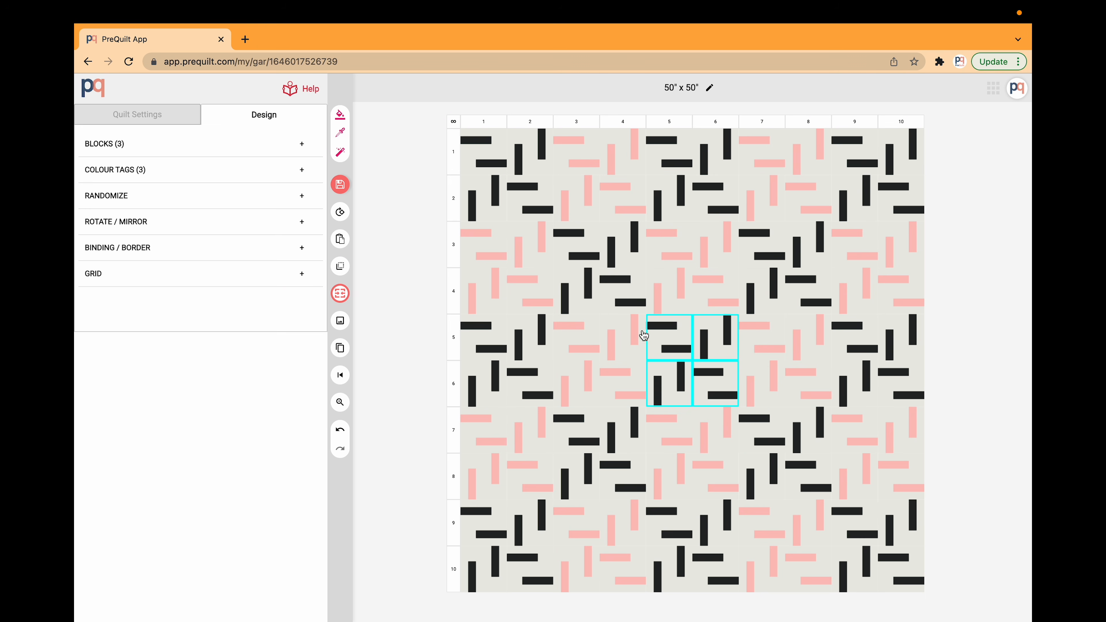
click(302, 273)
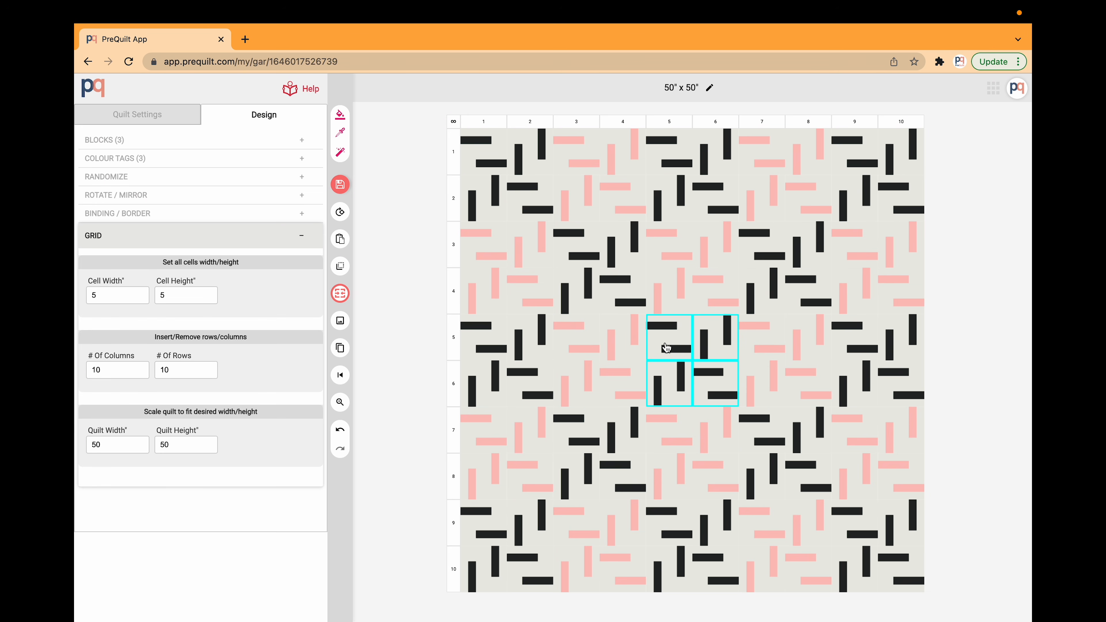
click(341, 293)
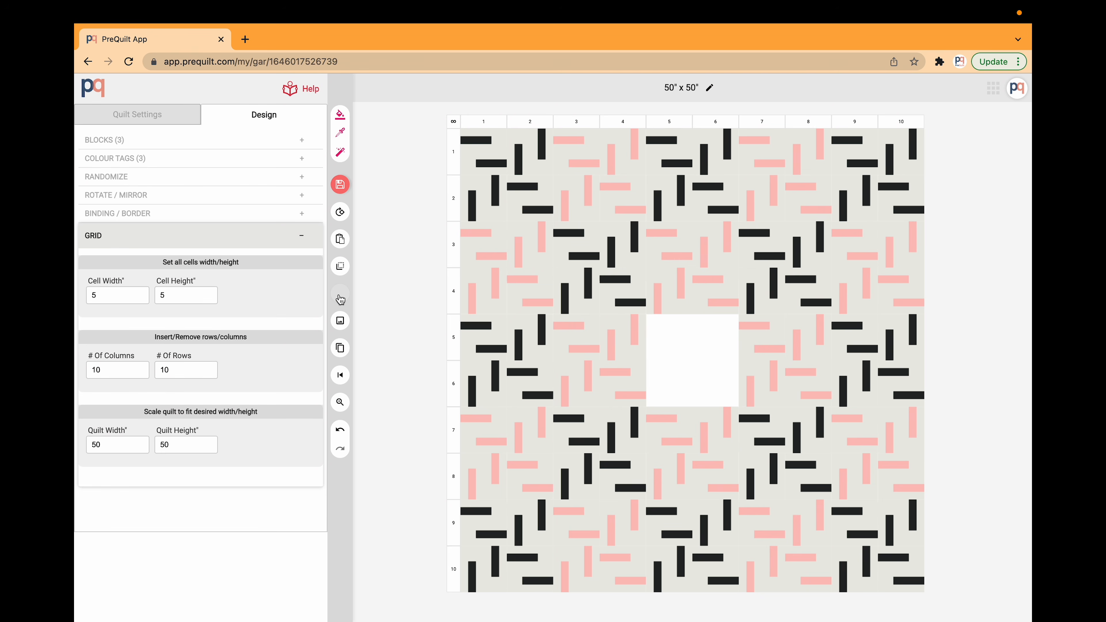
click(666, 338)
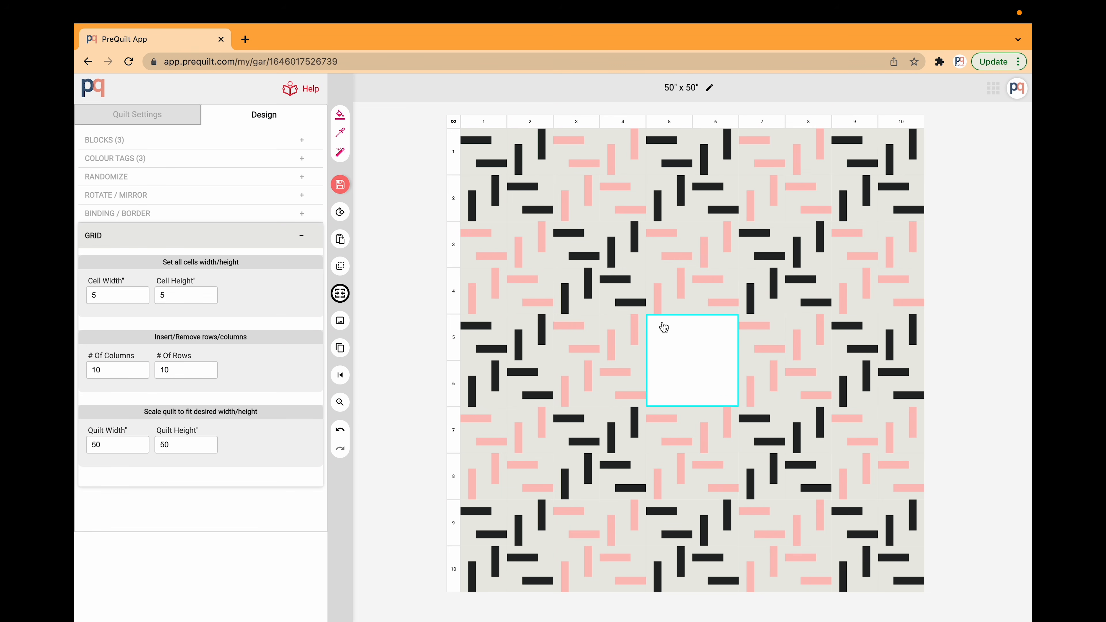
right_click(667, 347)
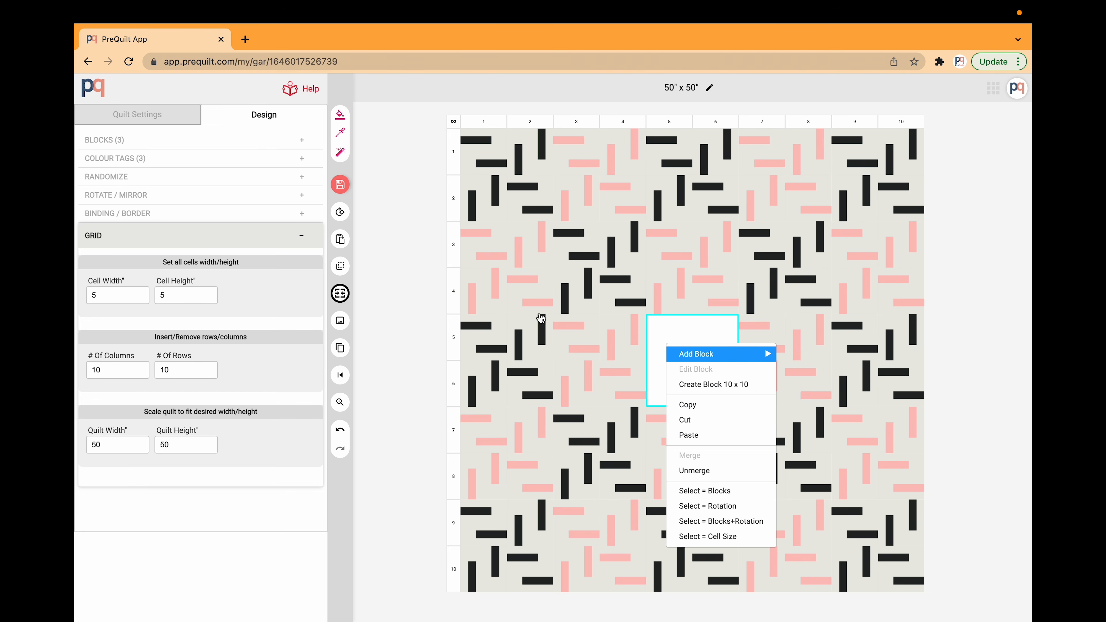
click(399, 321)
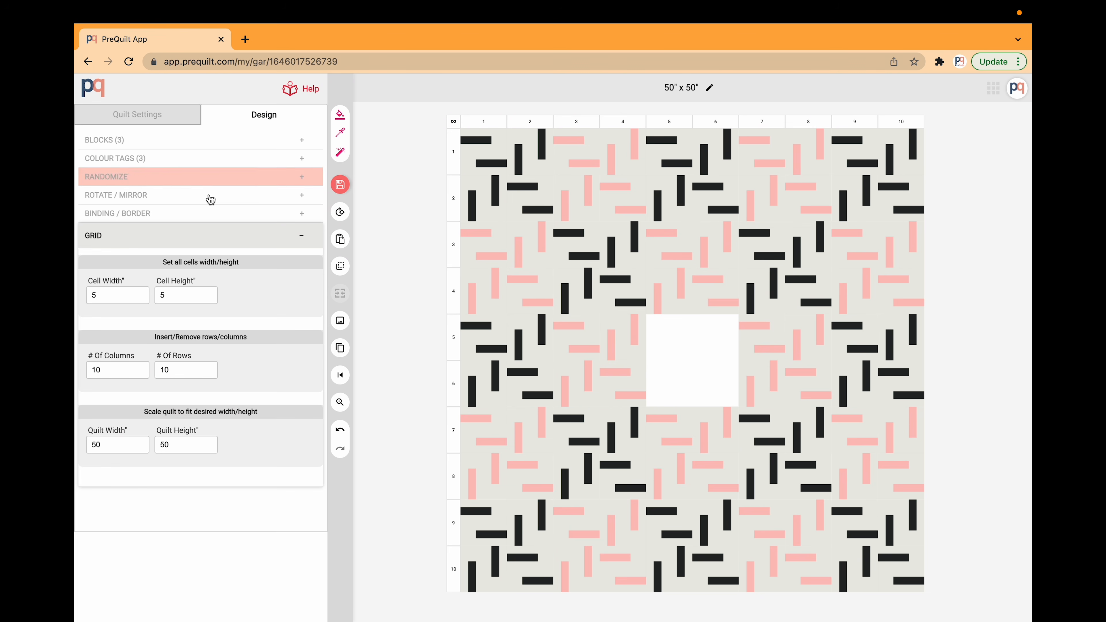
Import the Card Trick, Aunt Sukey's Choice and Braced Star Variation Two blocks from the PreQuilt block library
click(197, 239)
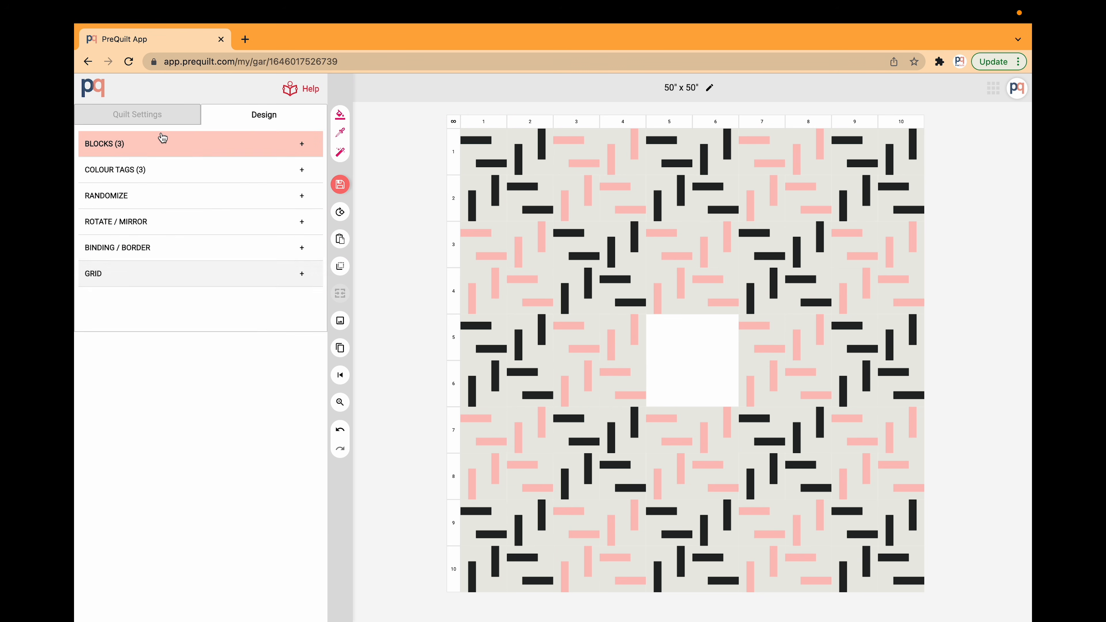
click(176, 149)
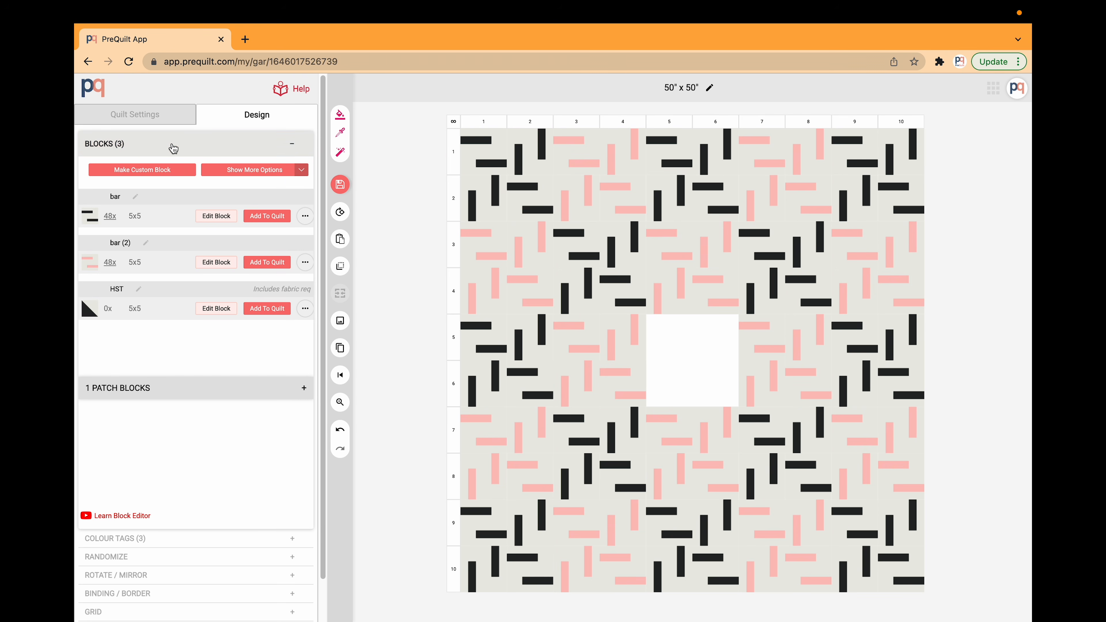
click(271, 175)
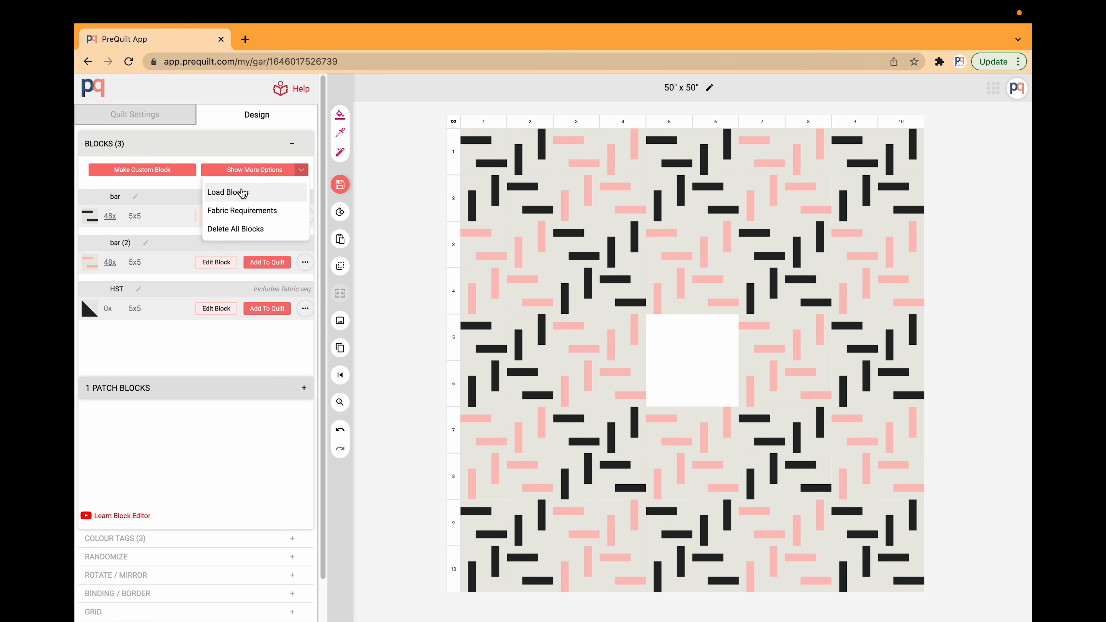
click(253, 196)
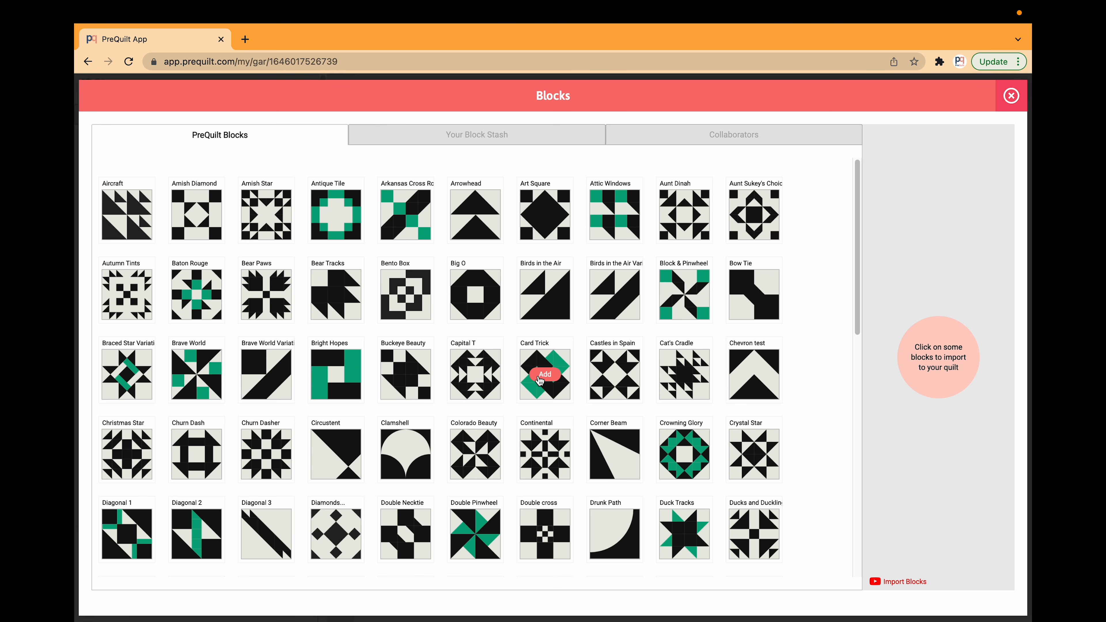
click(545, 376)
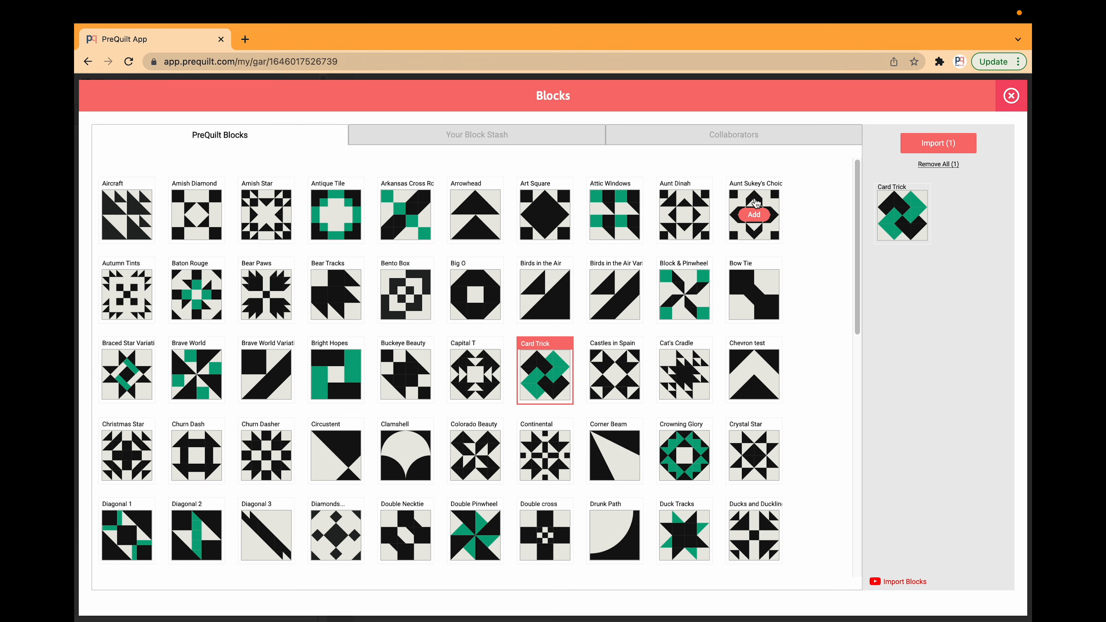
click(758, 212)
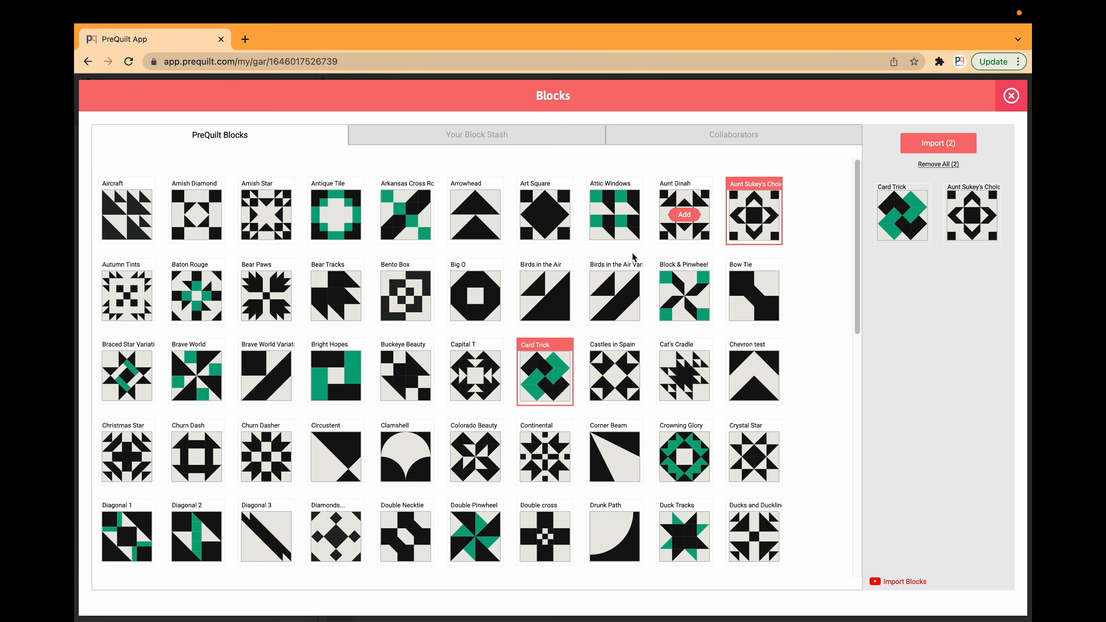
click(147, 369)
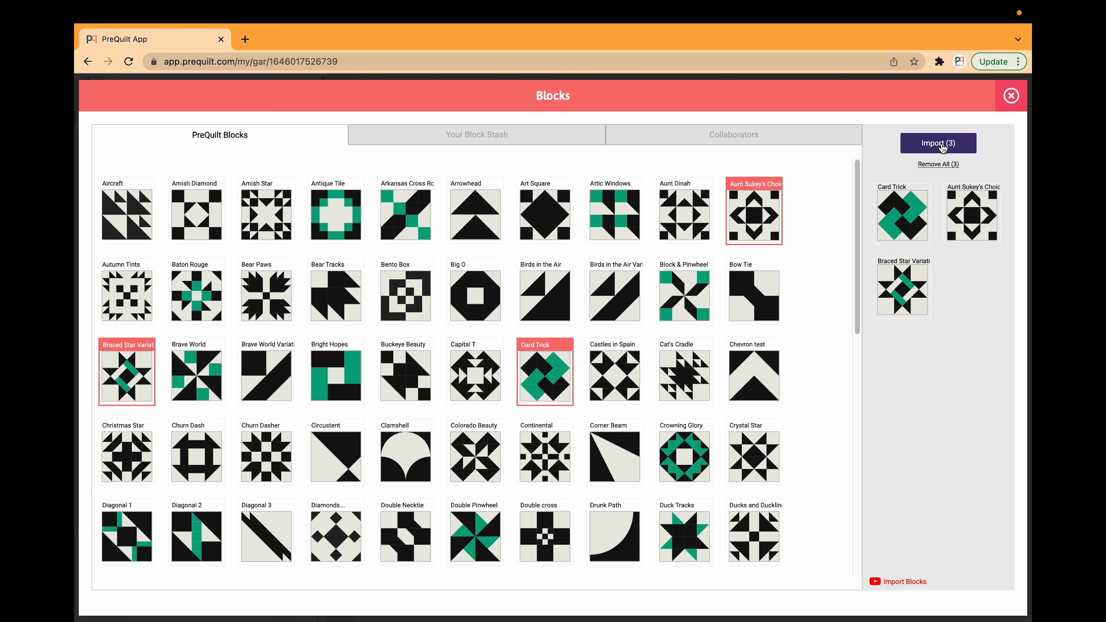
mouse_move(974, 207)
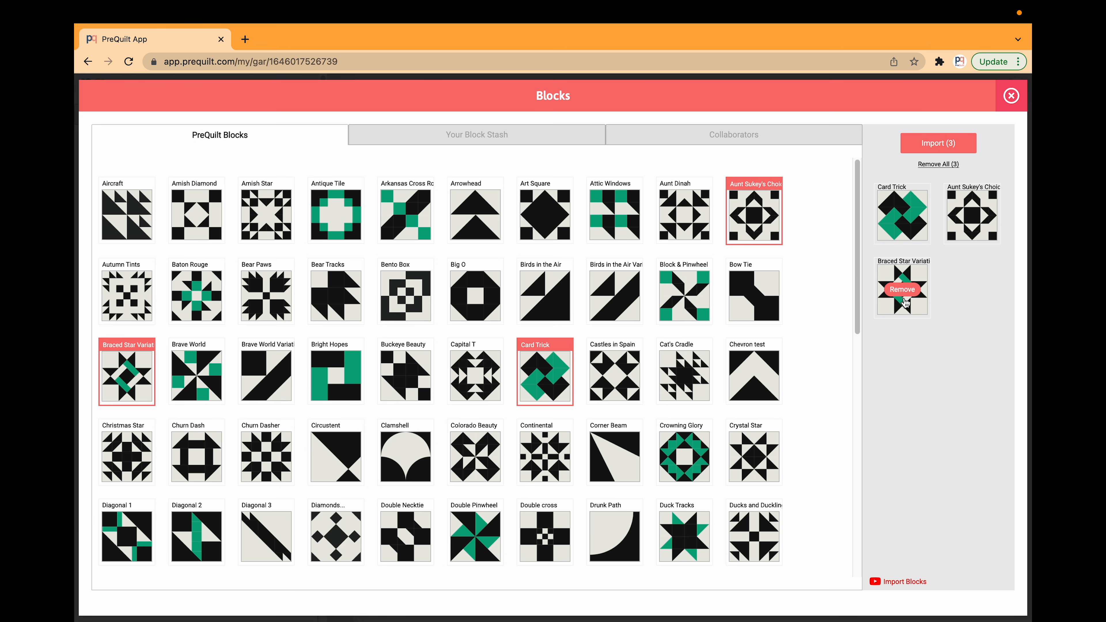
click(939, 143)
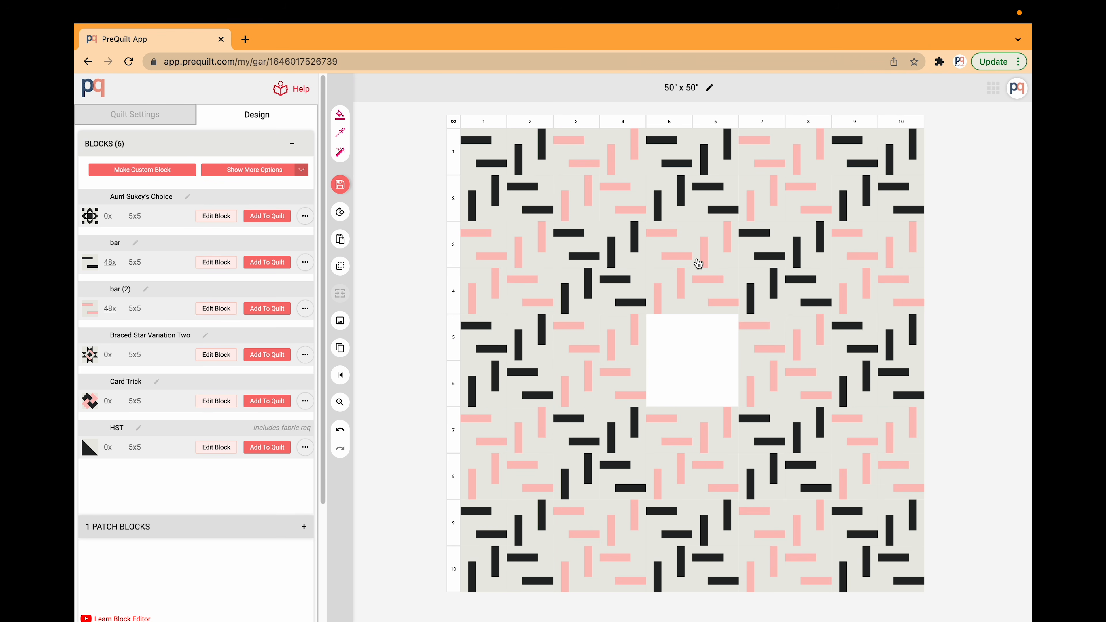
Place the Aunt Sukey's Choice block in the merged centre cell and scale it up by 100% to fit
click(683, 366)
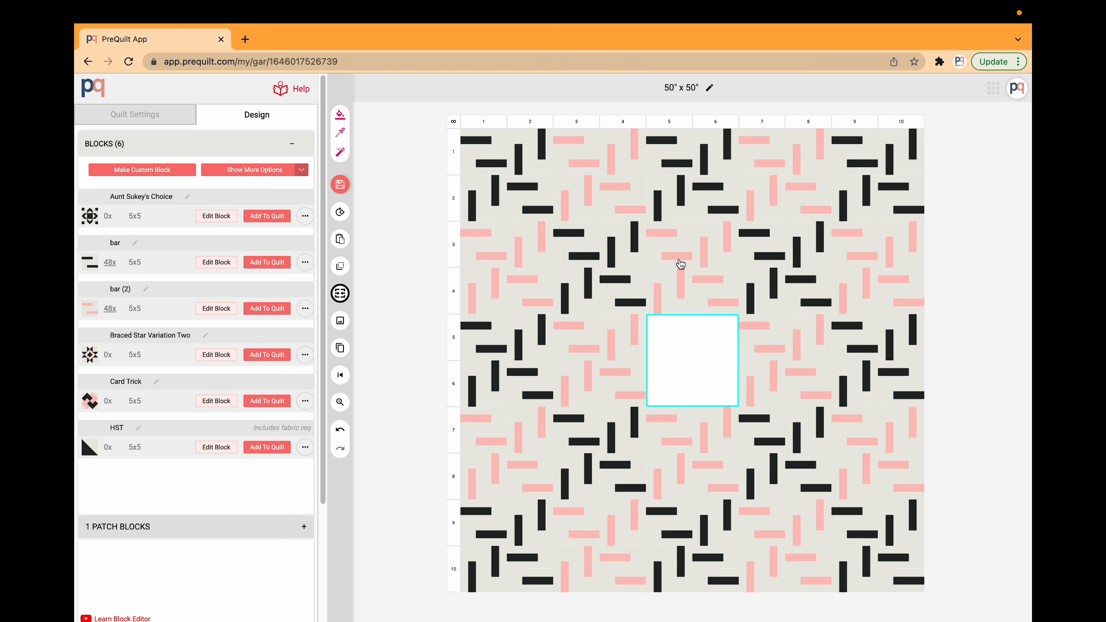
click(273, 223)
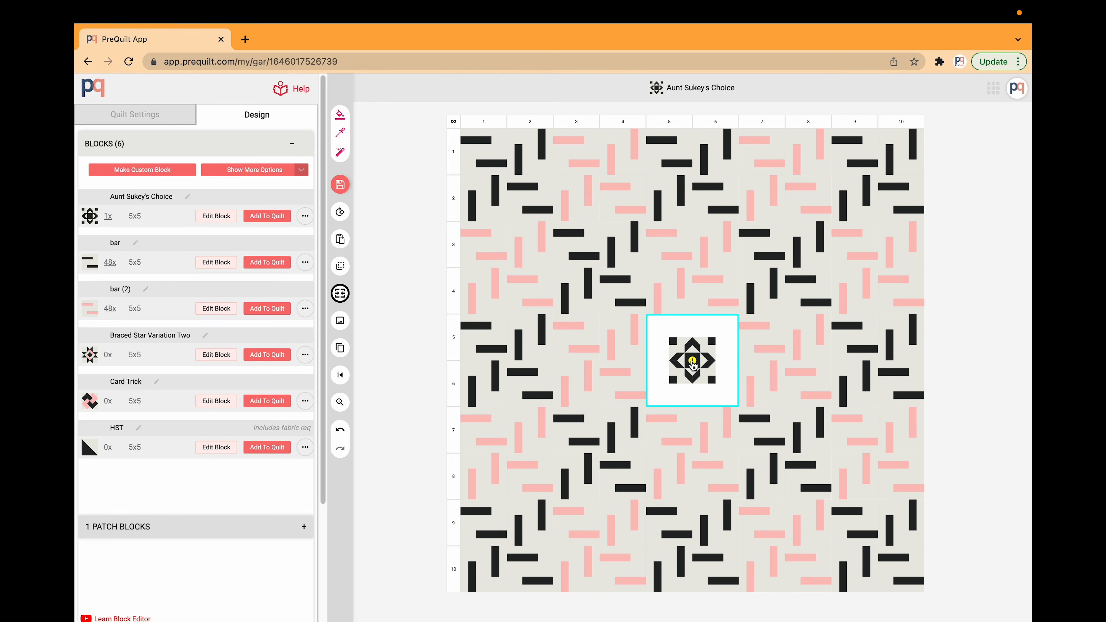
click(693, 363)
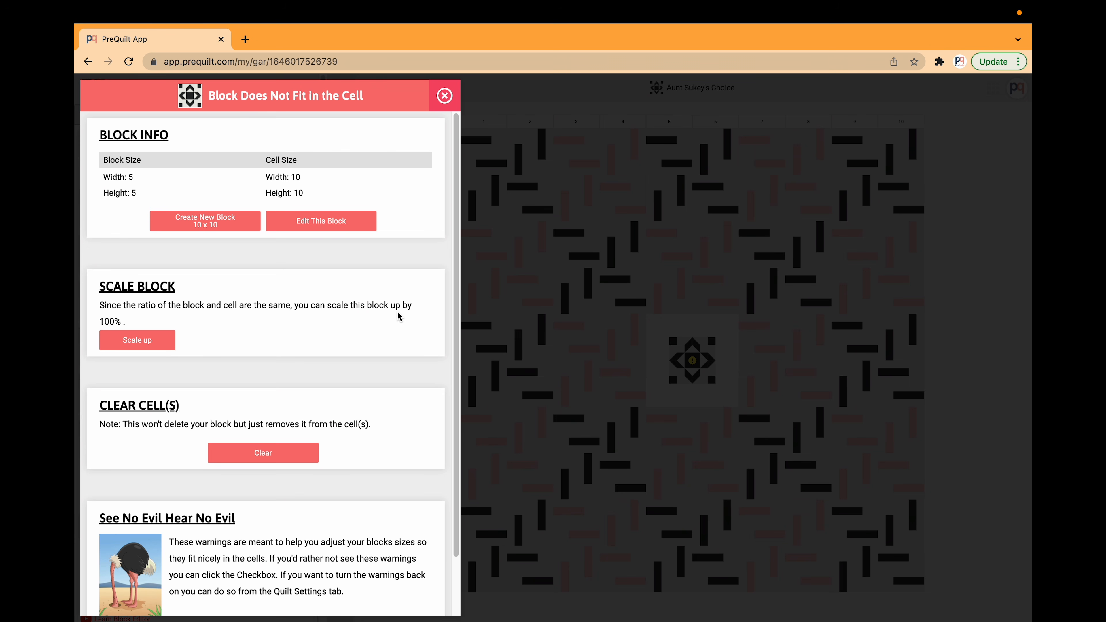
click(140, 343)
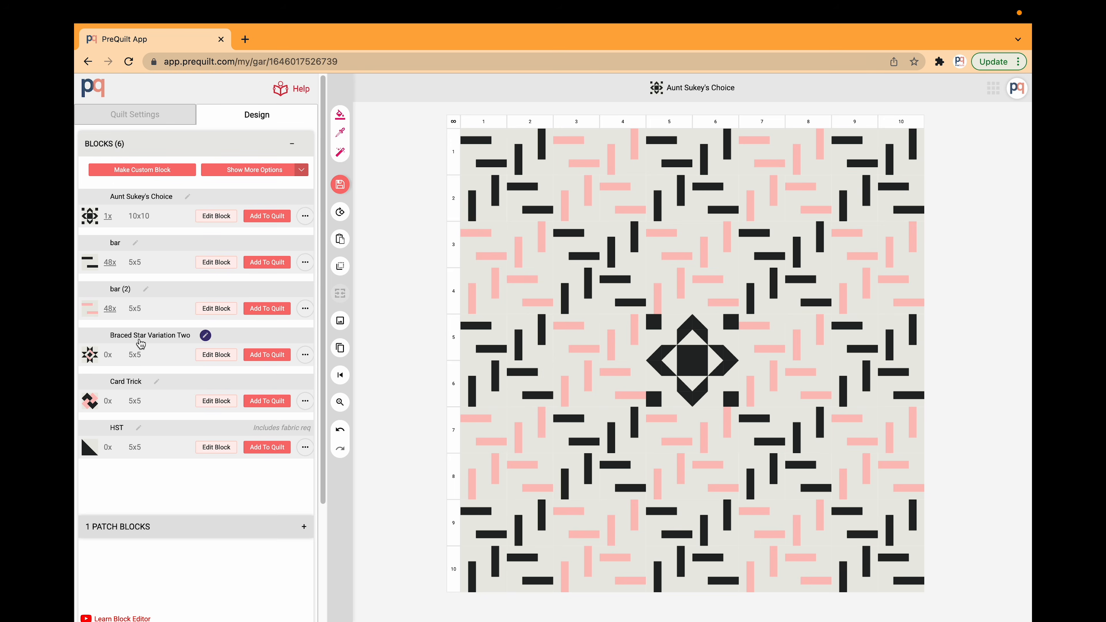
click(699, 362)
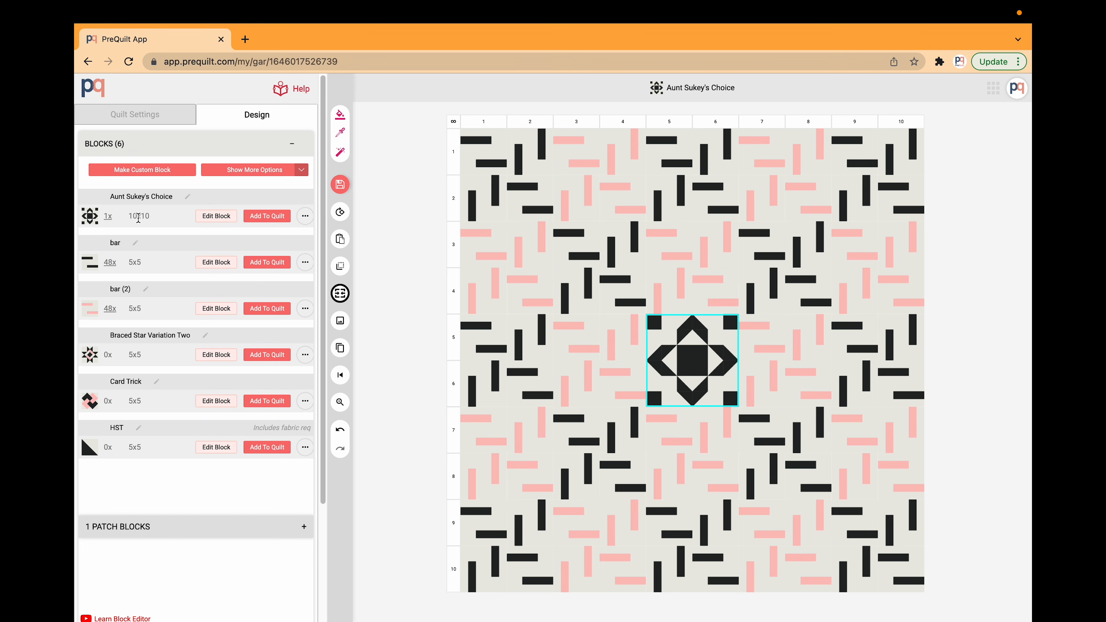
click(378, 228)
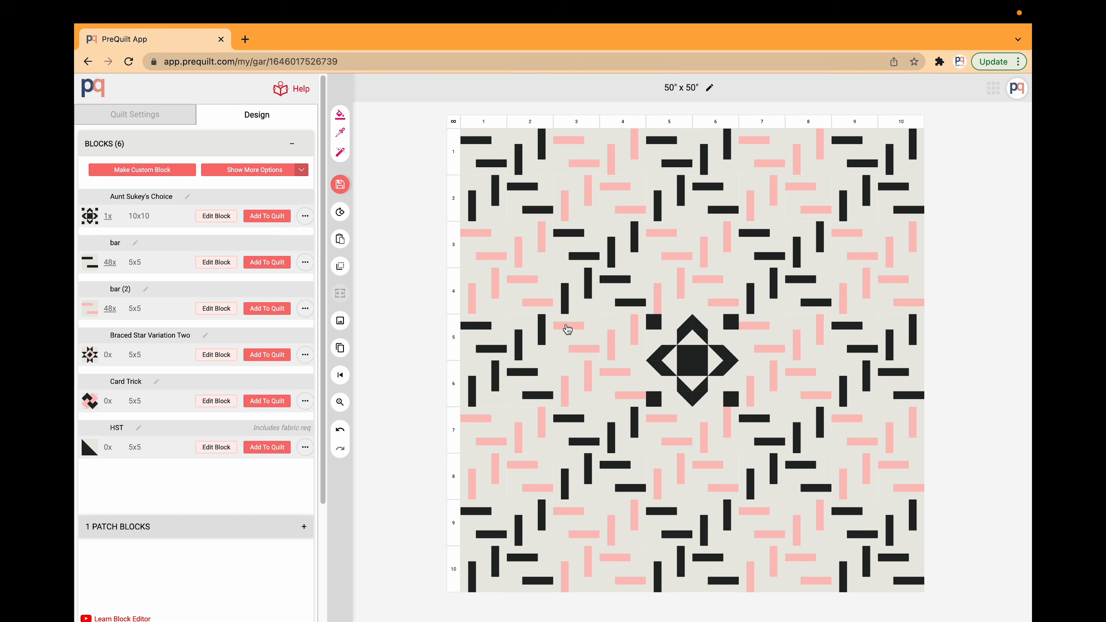
Clear the Aunt Sukey's Choice block from the merged centre cell
click(690, 357)
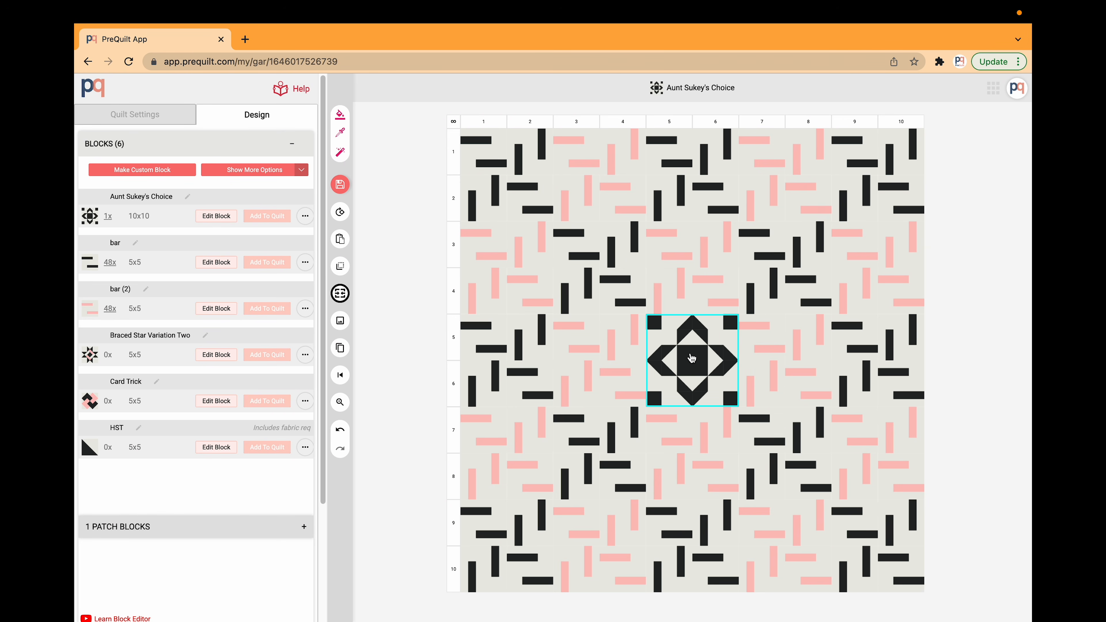
click(341, 375)
click(384, 404)
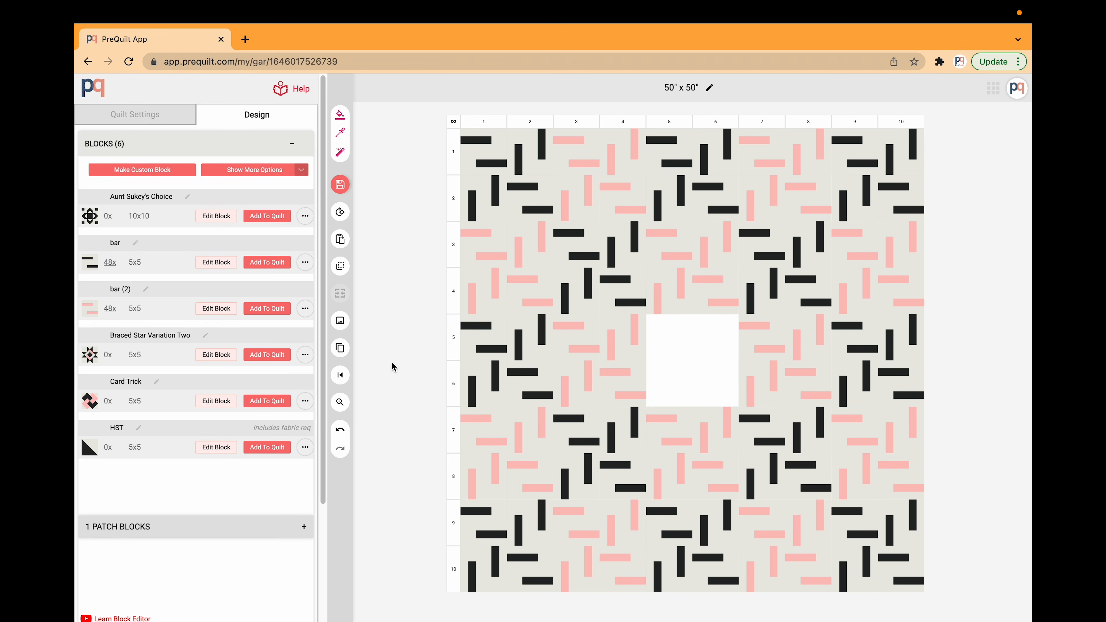
Place the Braced Star Variation Two block in the merged centre cell and scale it to a width of 10 inches
click(699, 368)
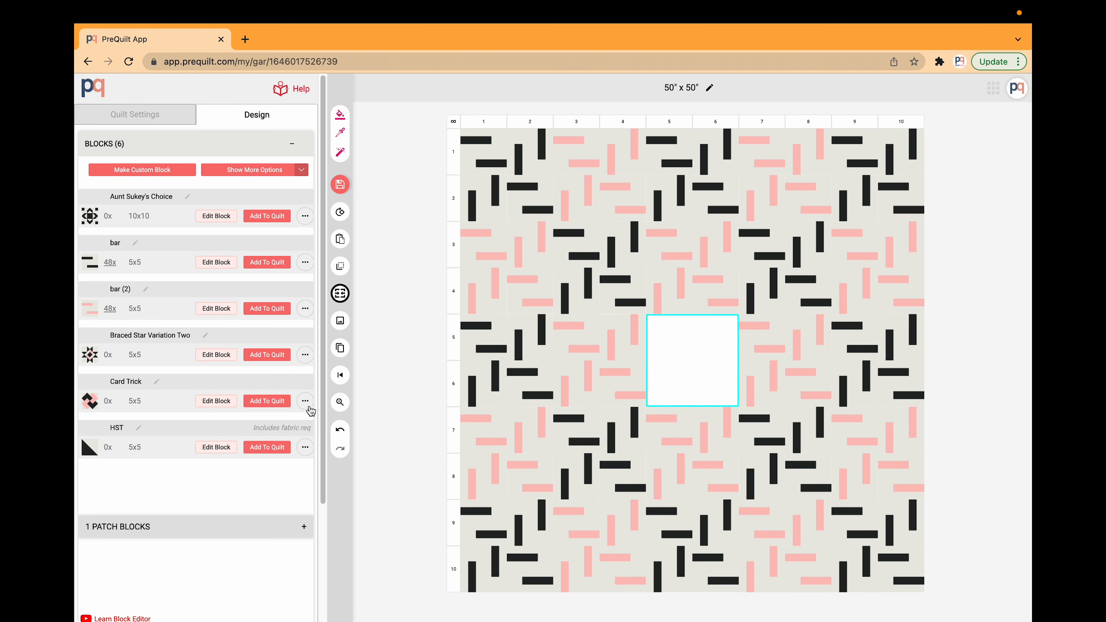
click(273, 358)
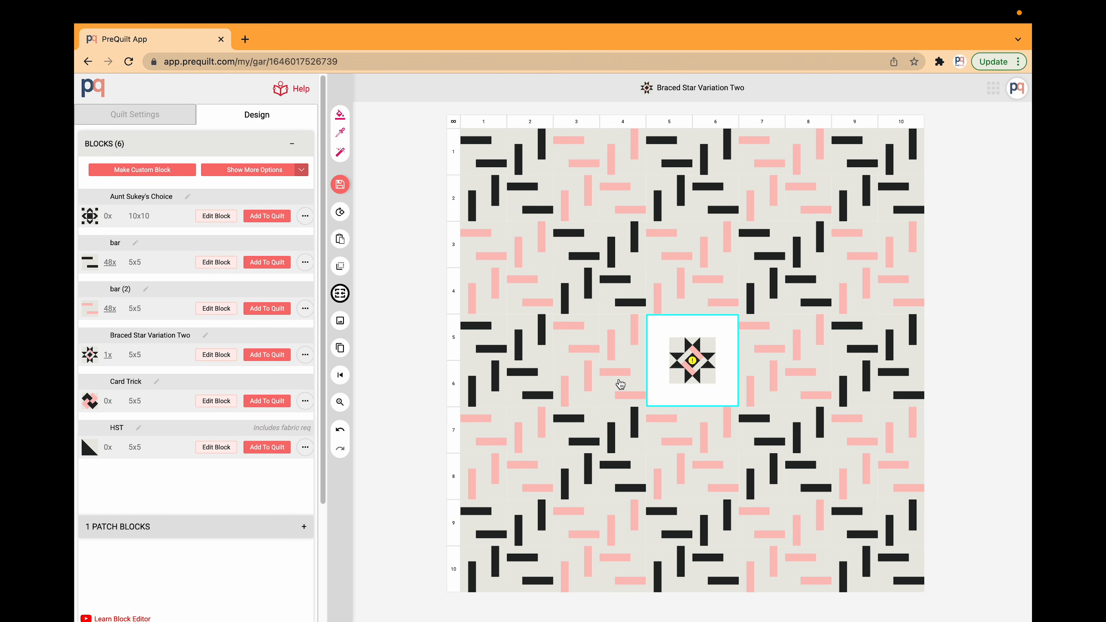
click(699, 369)
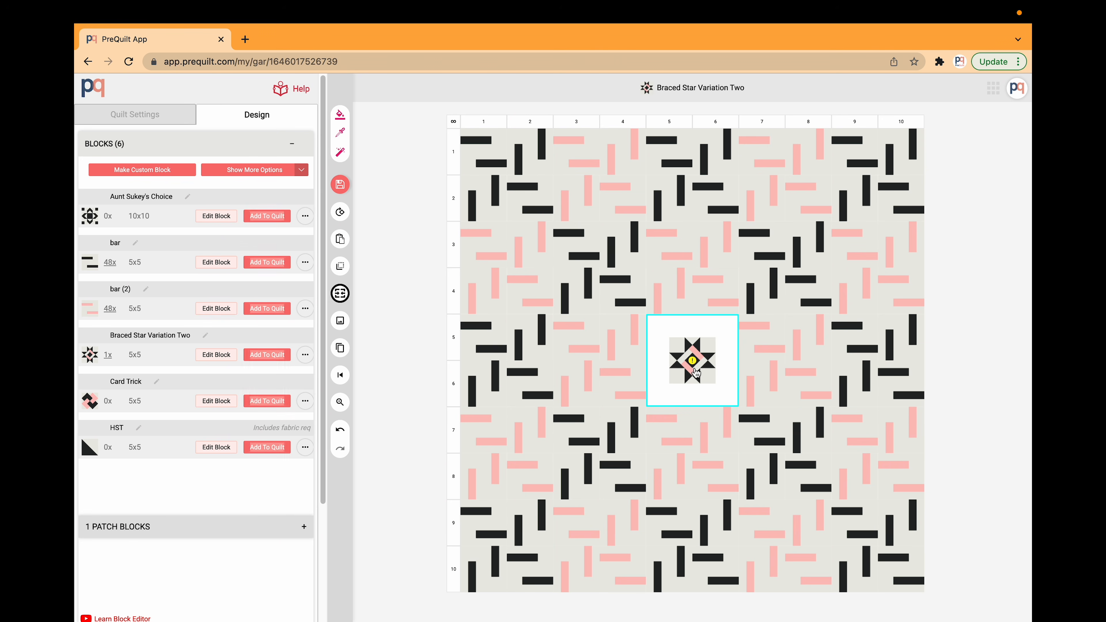
click(685, 369)
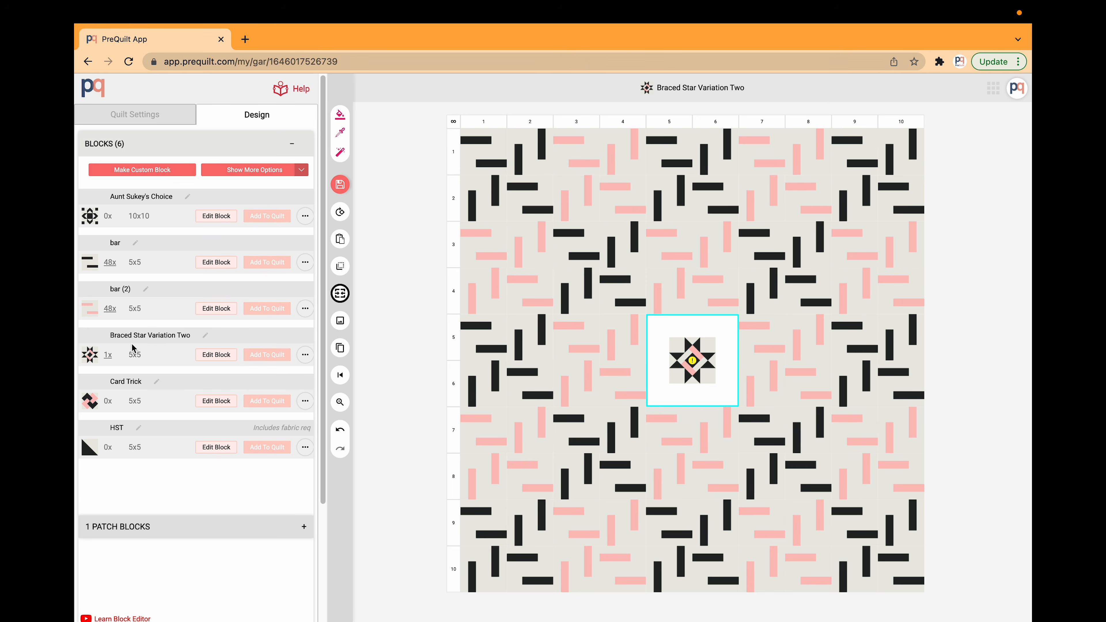
click(306, 355)
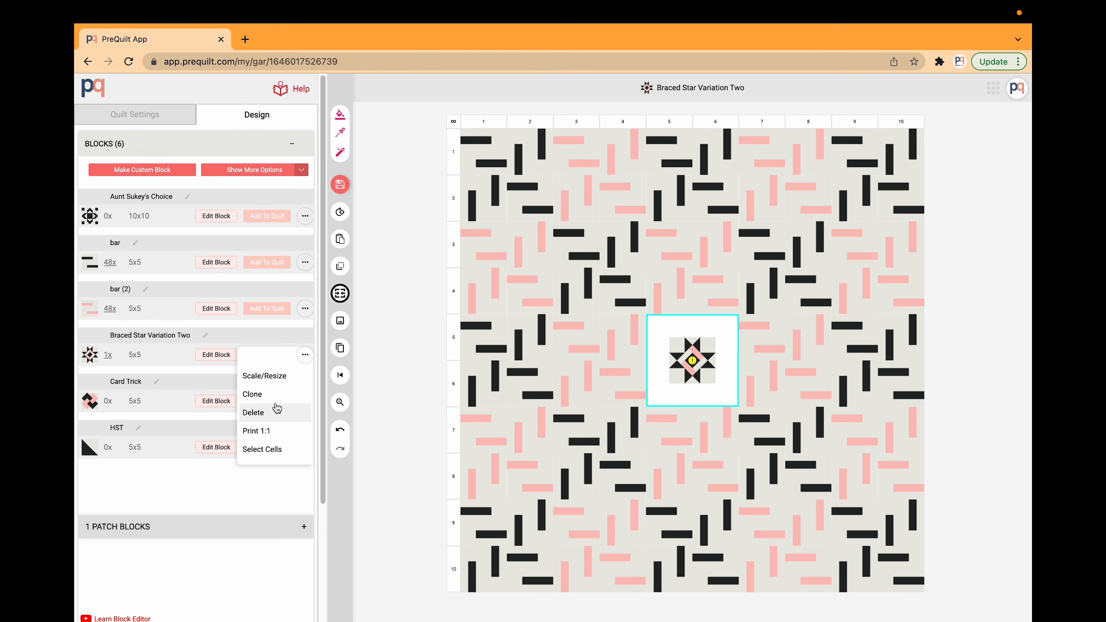
click(266, 377)
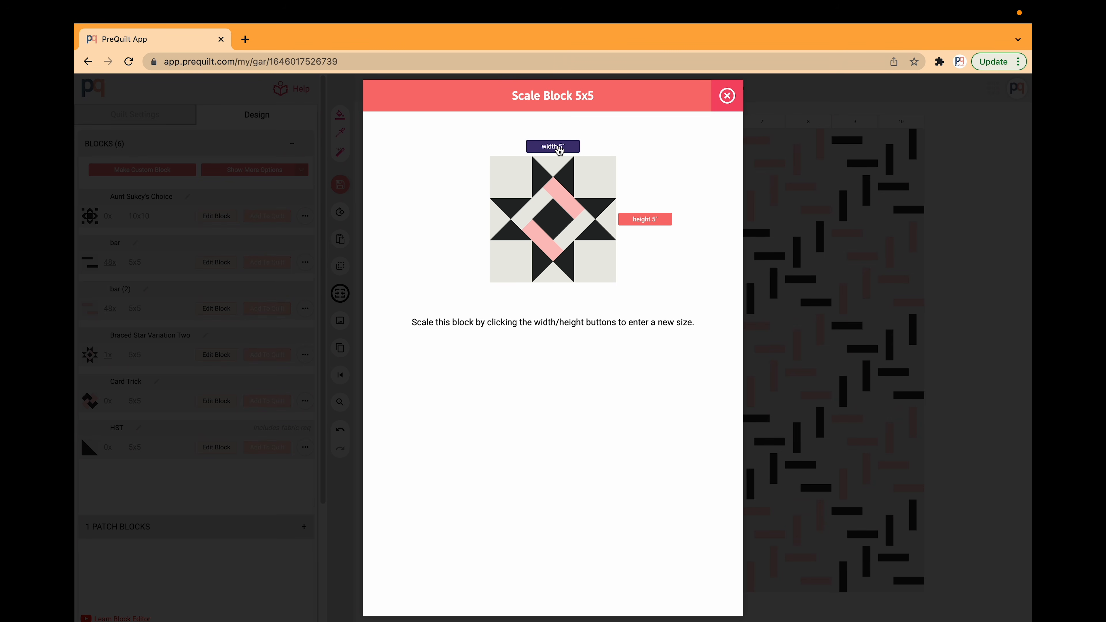
click(559, 148)
click(501, 143)
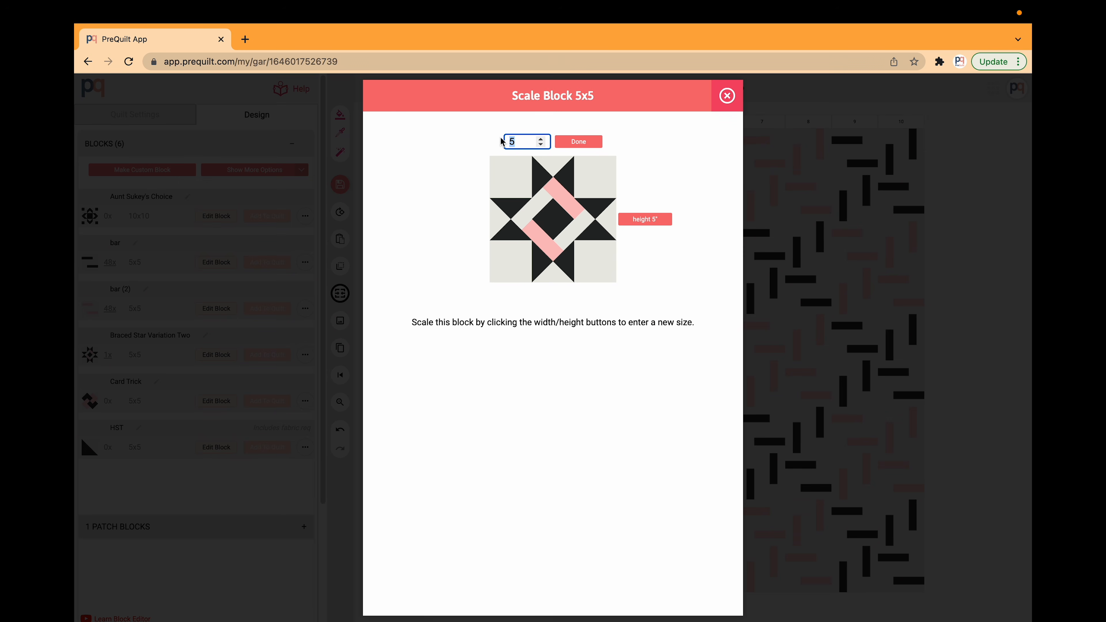
text(10)
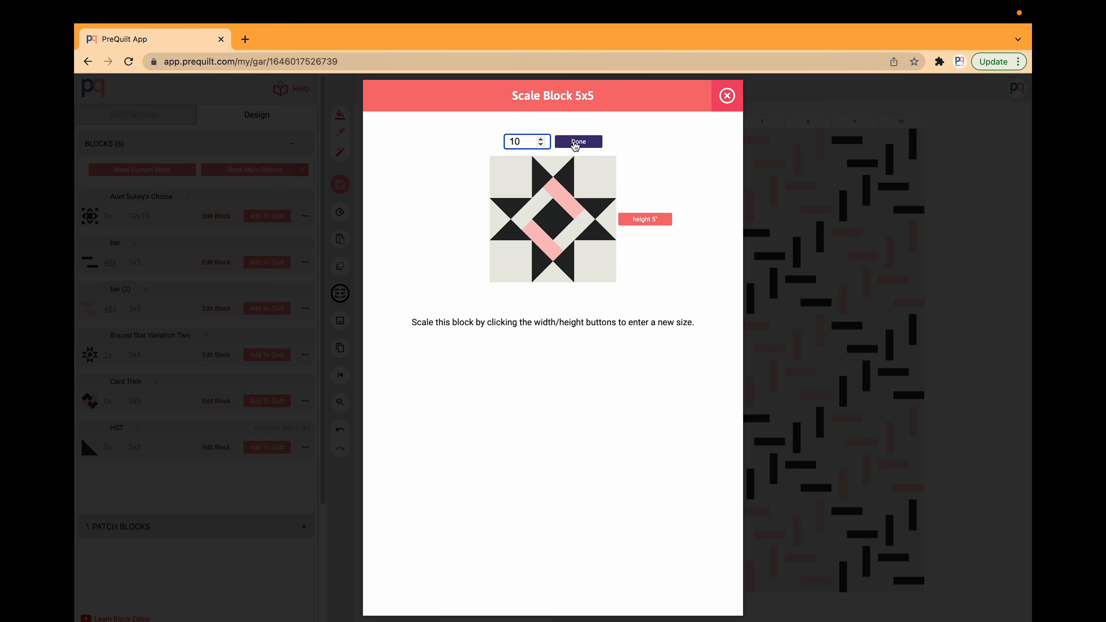
click(575, 142)
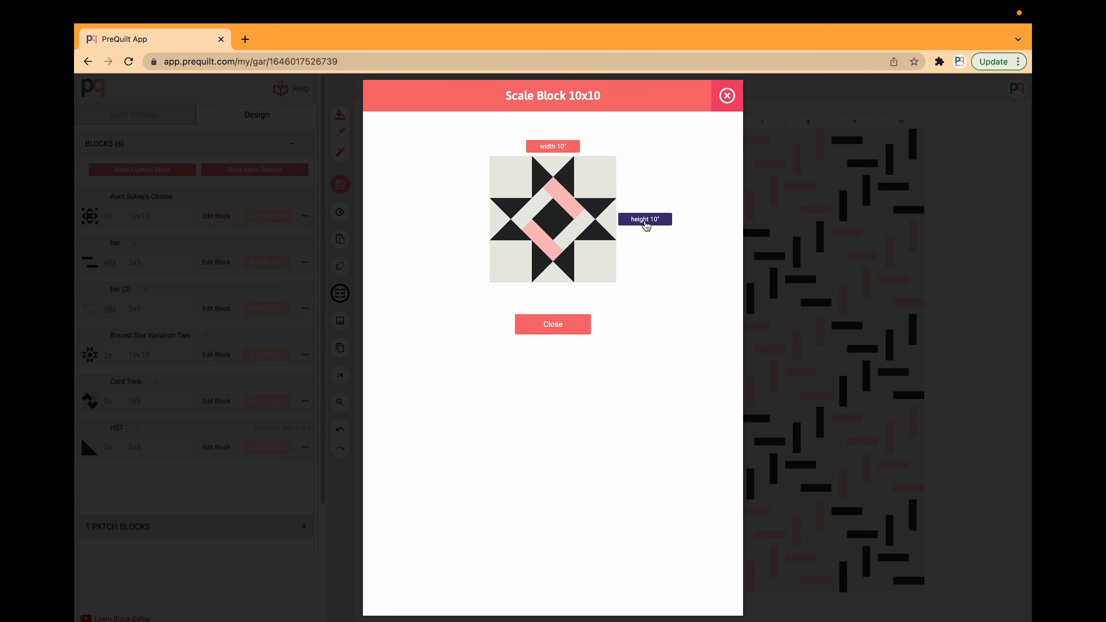
click(551, 329)
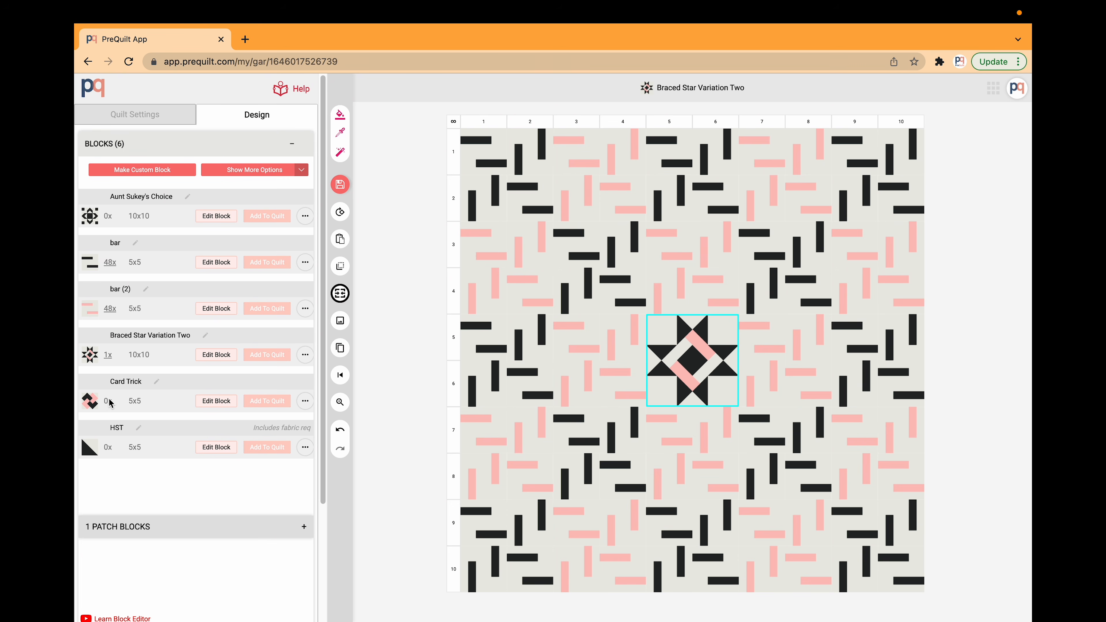
Replace the centre block with Card Trick and scale that block to a width of 10 inches
click(267, 401)
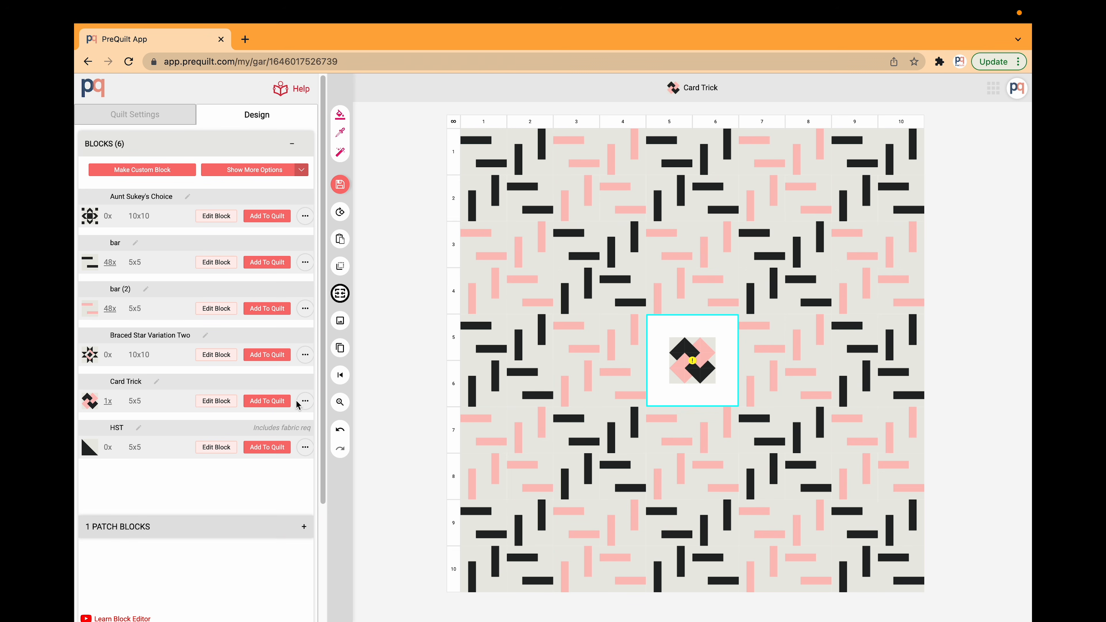
click(305, 401)
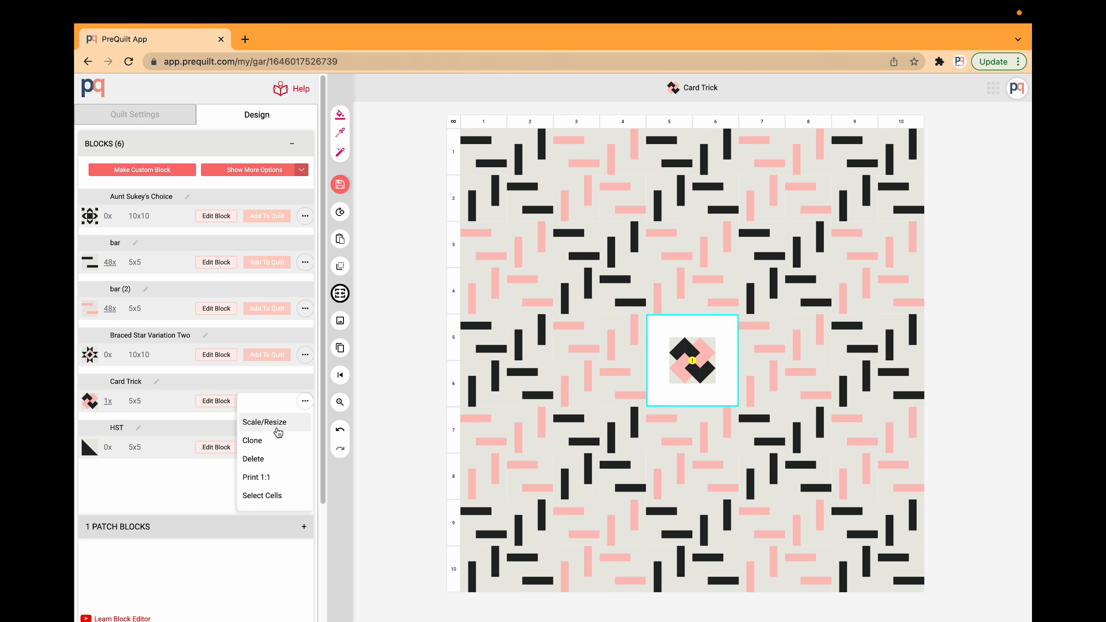
click(277, 424)
click(543, 147)
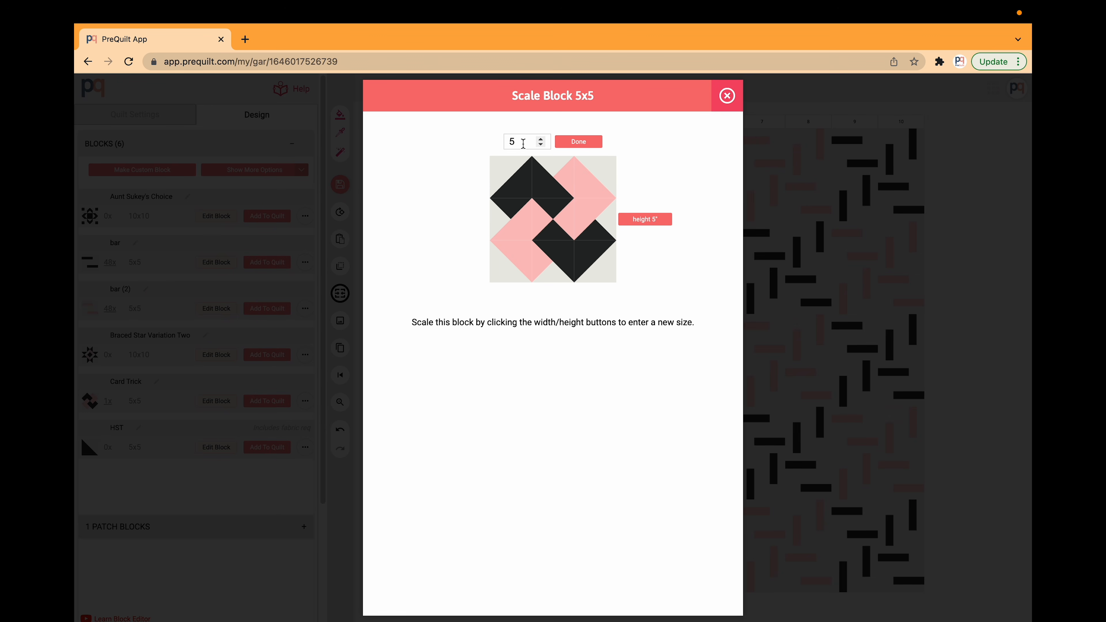
drag(524, 143, 484, 135)
text(10)
click(584, 142)
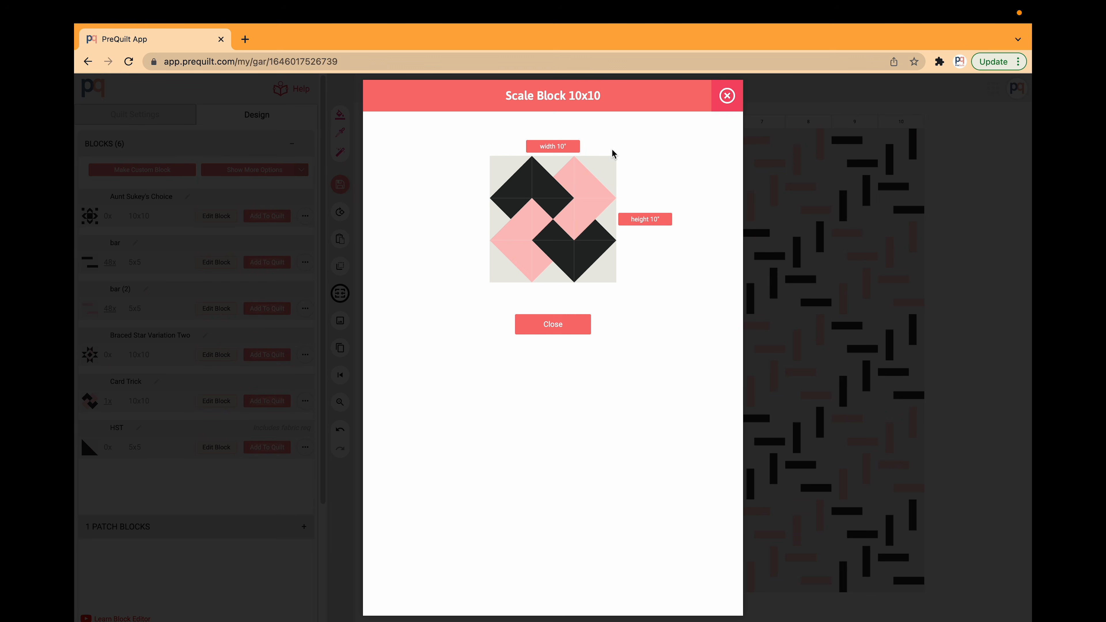
click(558, 336)
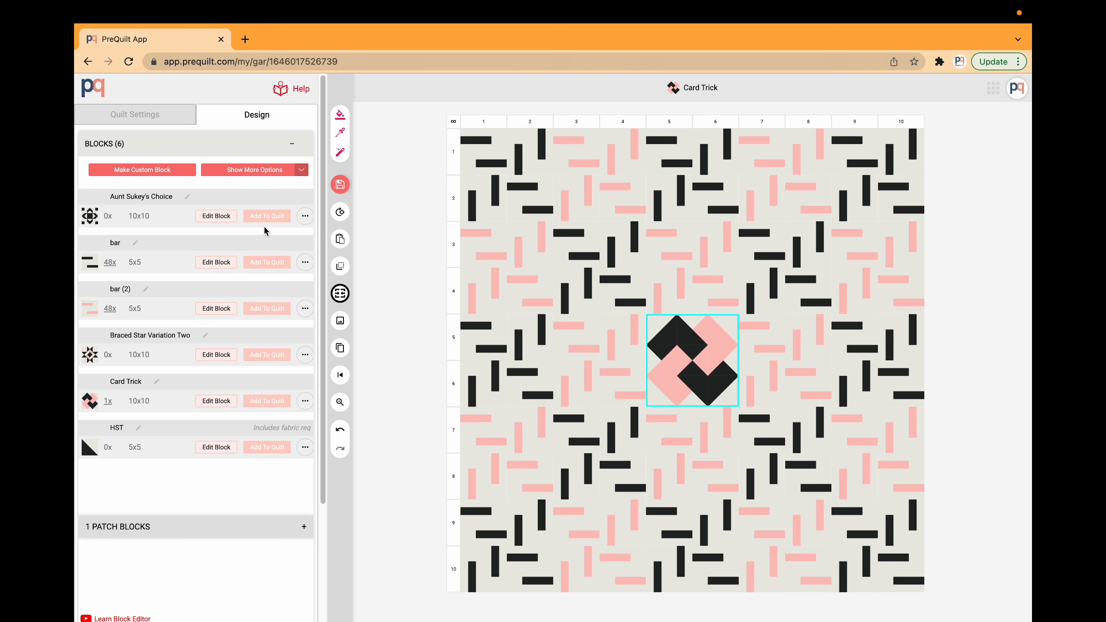
Try Braced Star Variation Two in the centre cell again, and replace it with Aunt Sukey's Choice
click(266, 357)
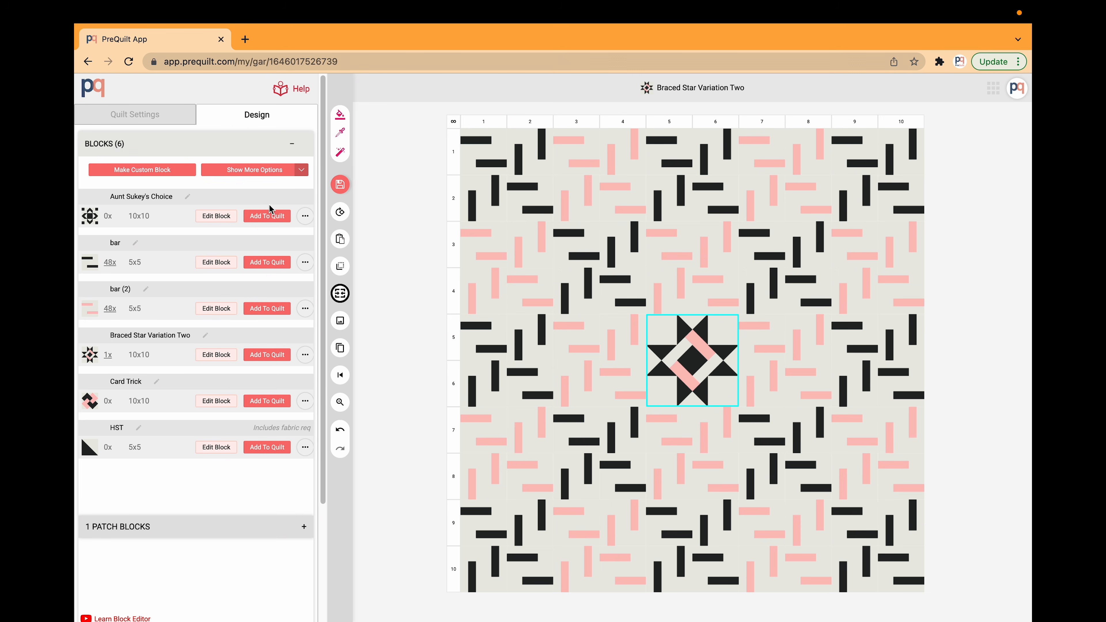
click(267, 217)
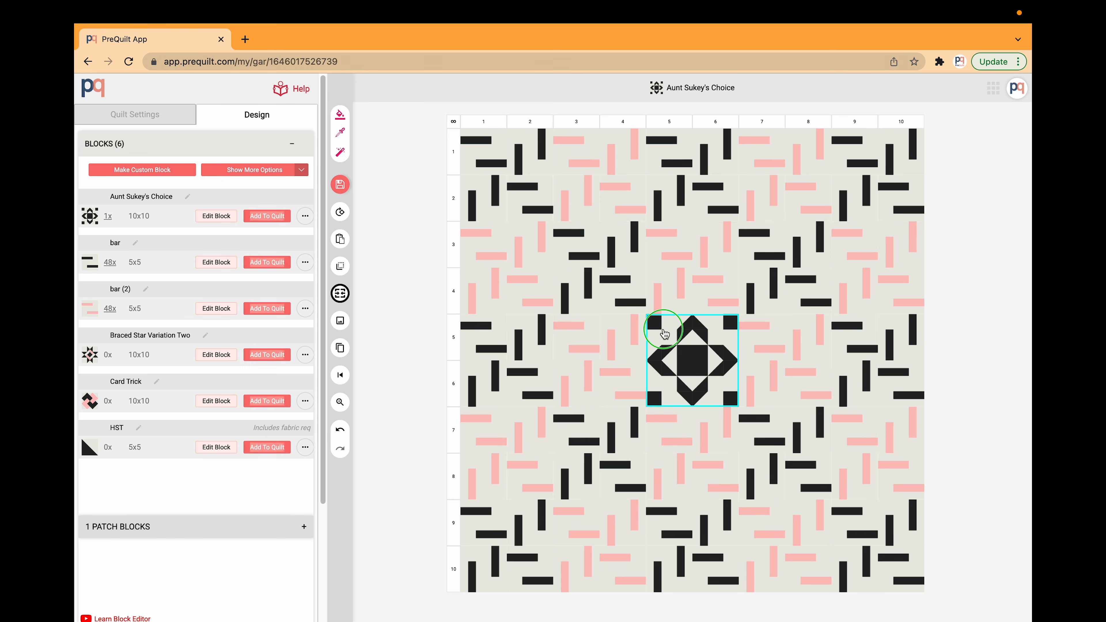
Edit the Aunt Sukey's Choice block in the centre cell and link its two topmost black triangles to bellini
right_click(664, 333)
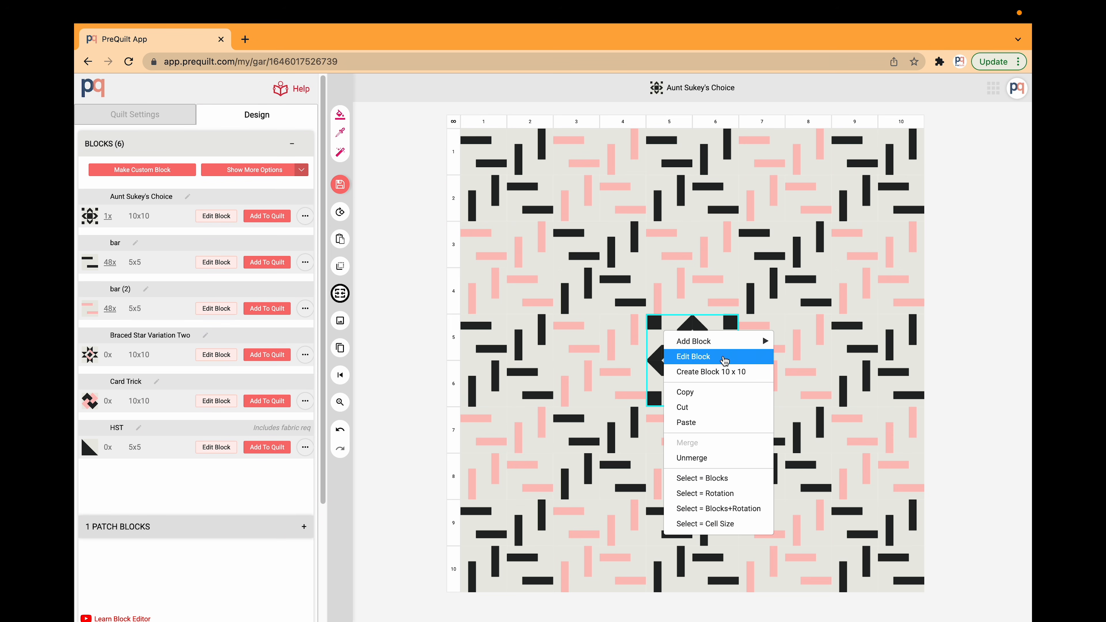
click(721, 357)
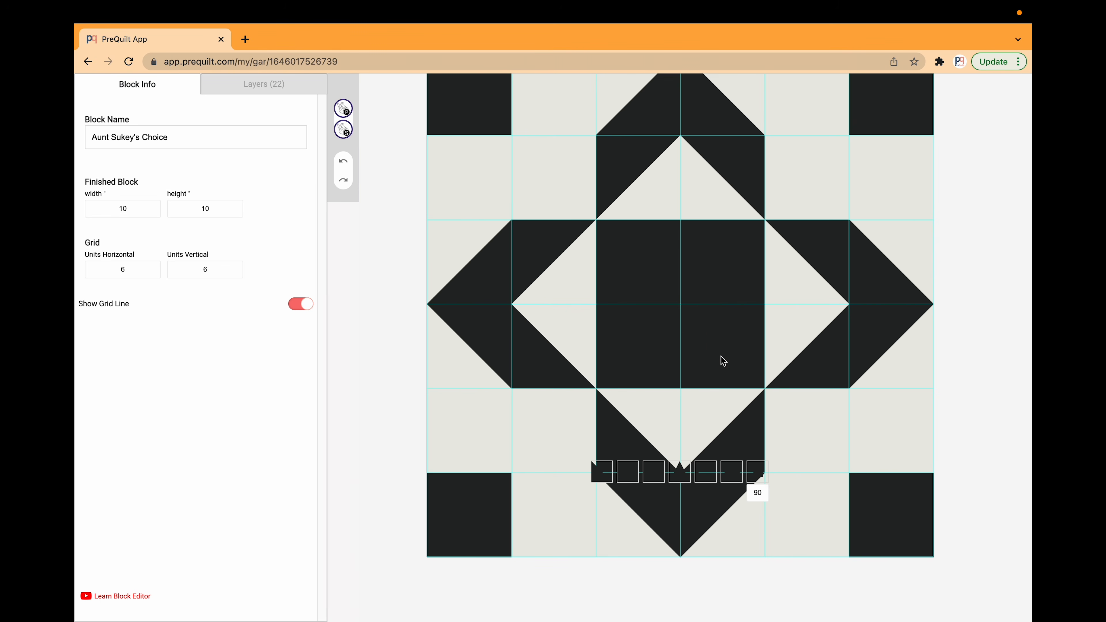
click(654, 136)
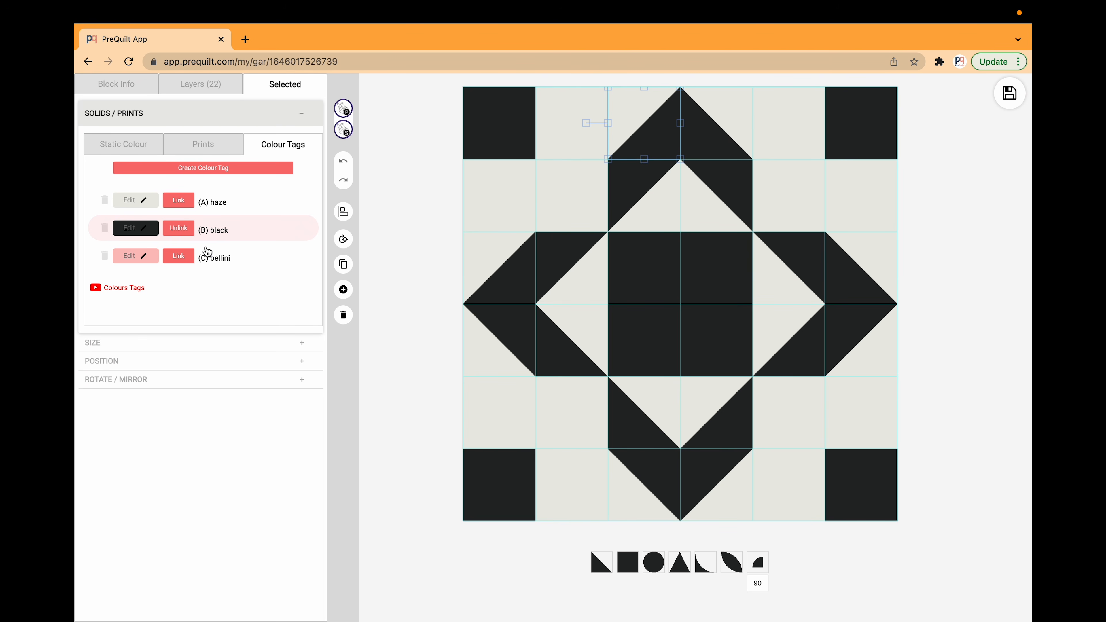
click(179, 255)
click(715, 142)
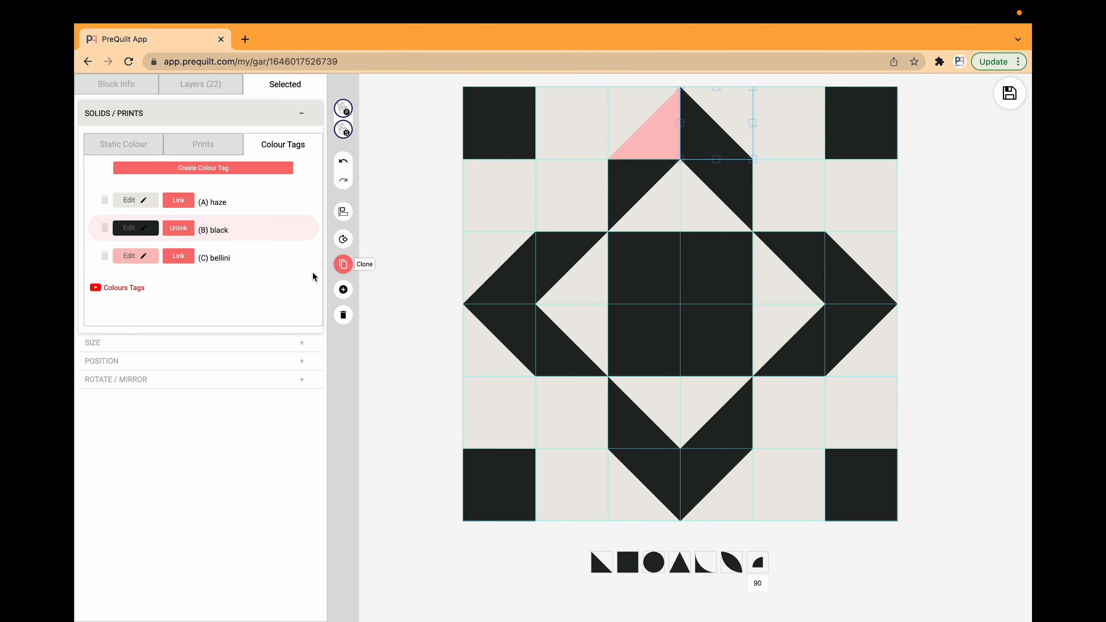
click(178, 256)
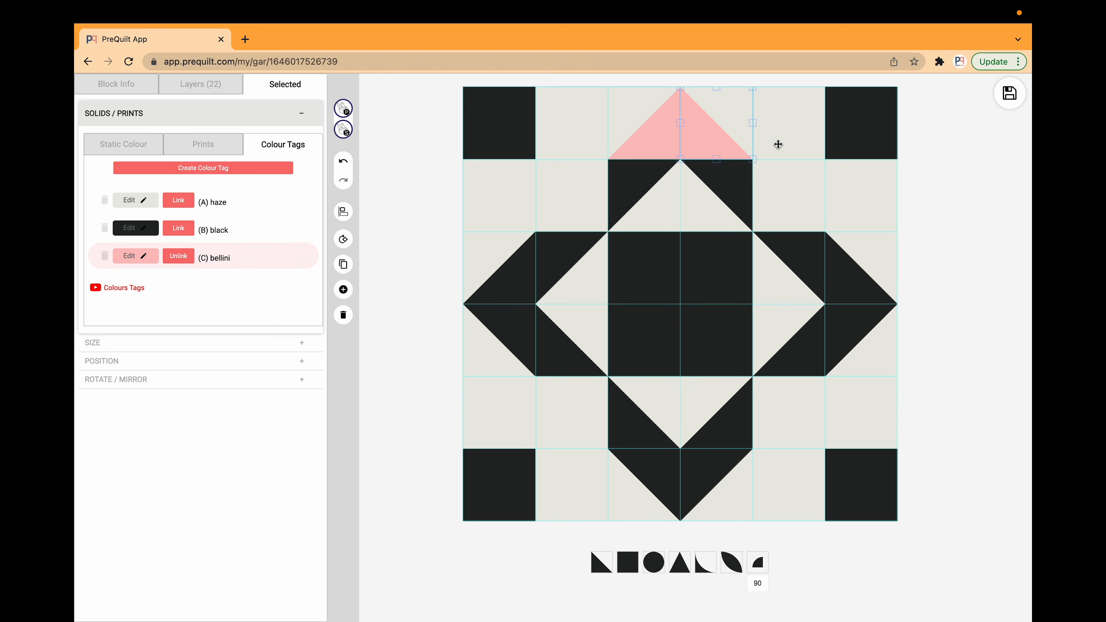
Select all remaining black patches in the block and link them to the bellini colour tag
click(627, 180)
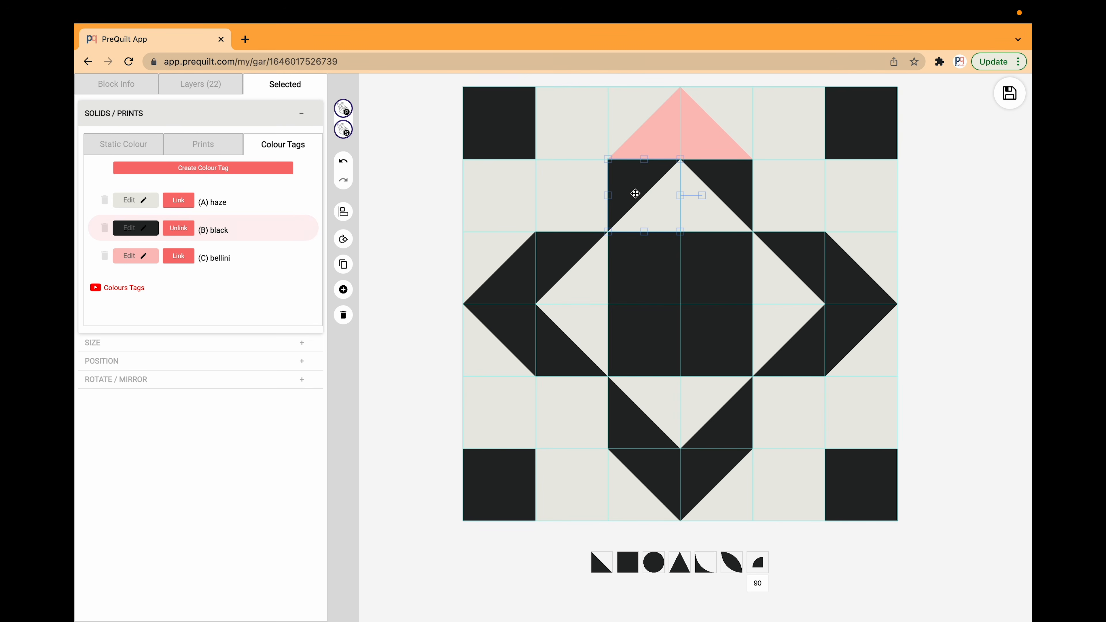
click(639, 269)
mouse_move(644, 278)
mouse_down()
mouse_move(610, 301)
mouse_move(654, 301)
mouse_move(648, 272)
mouse_up()
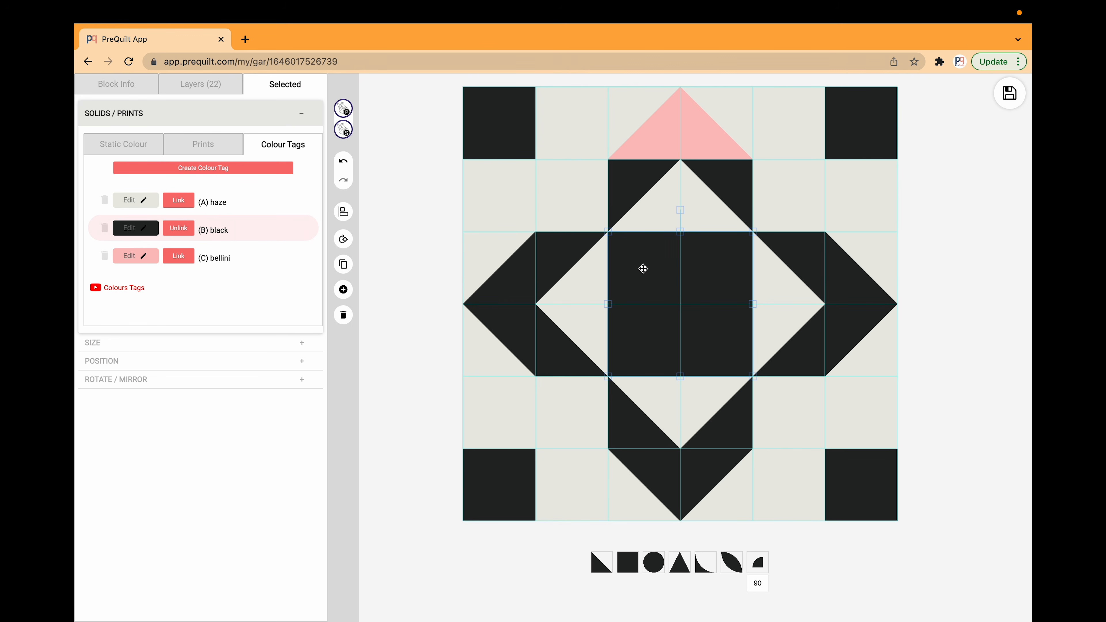
right_click(643, 269)
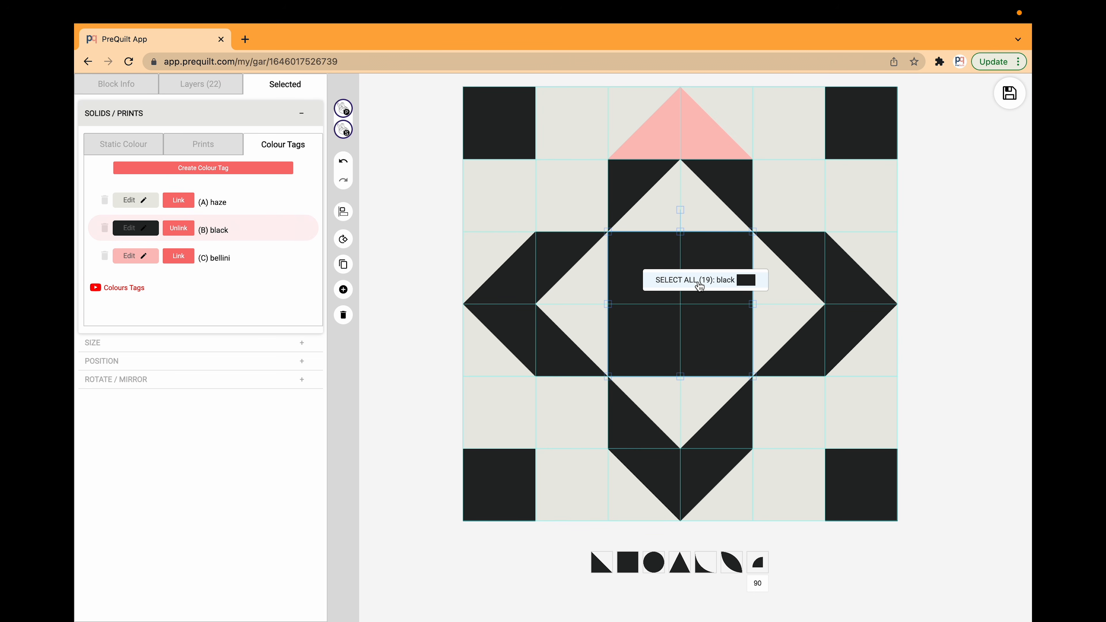
click(690, 281)
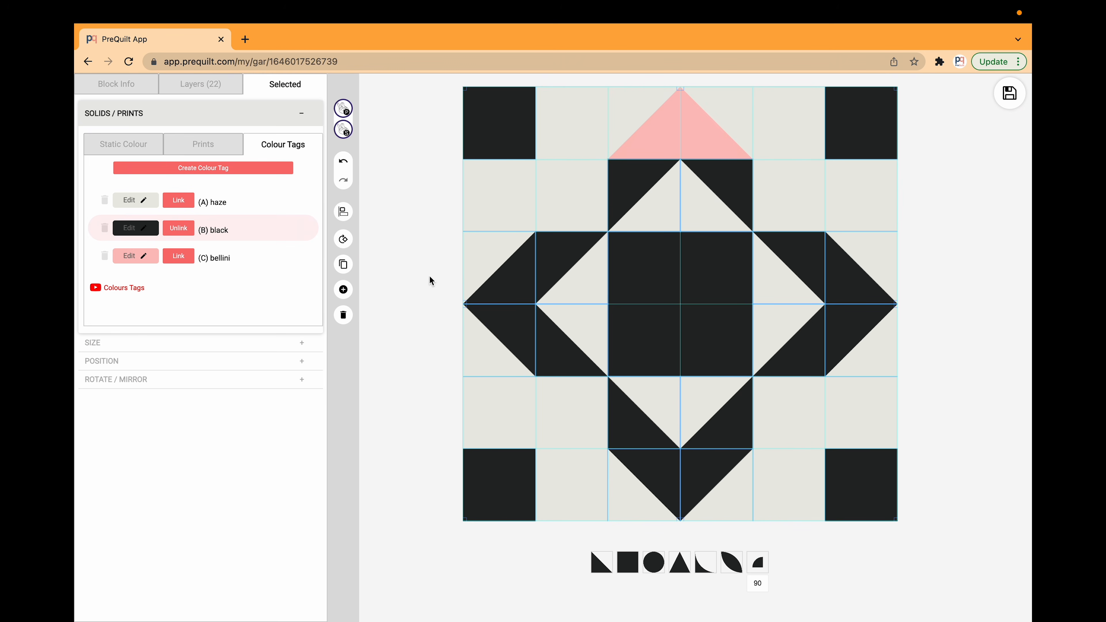
click(179, 257)
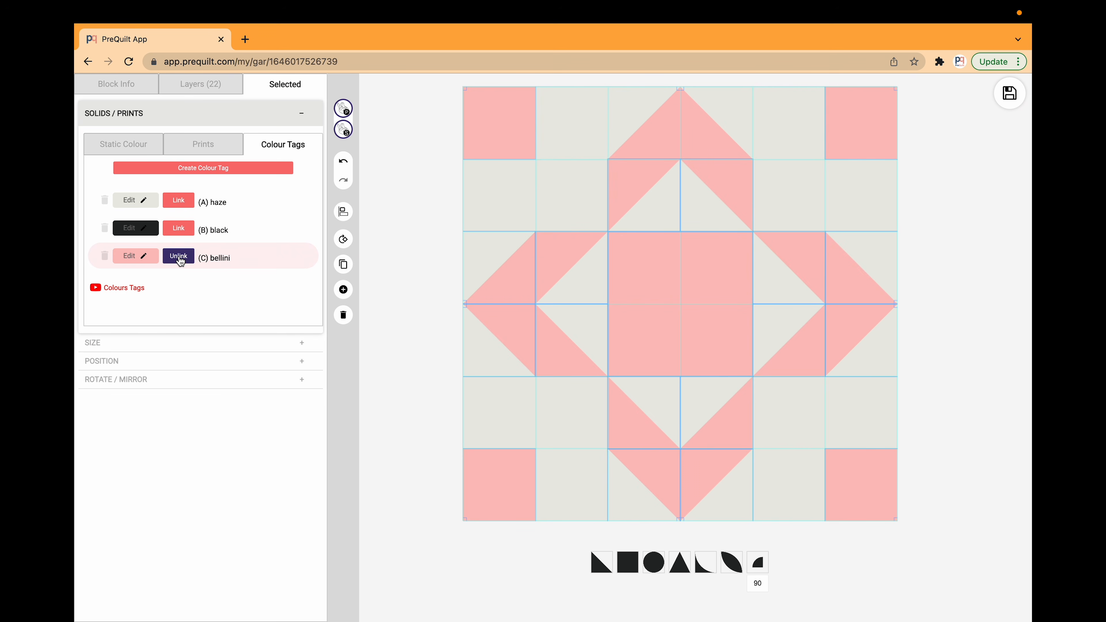
Save the recoloured block to the quilt and deselect the centre cell
click(1009, 93)
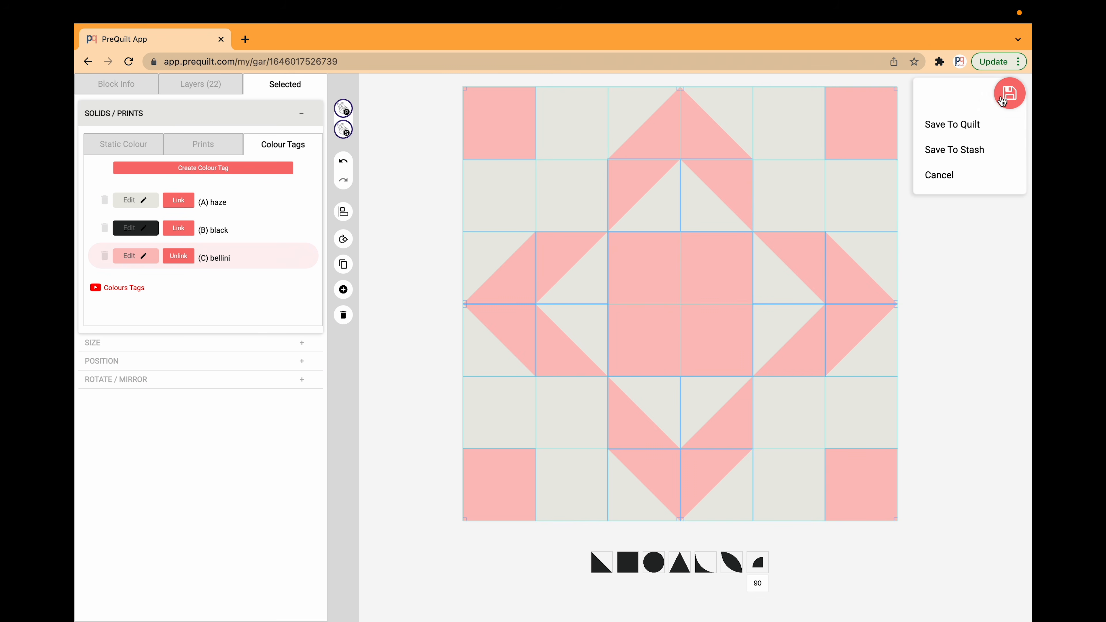
click(951, 123)
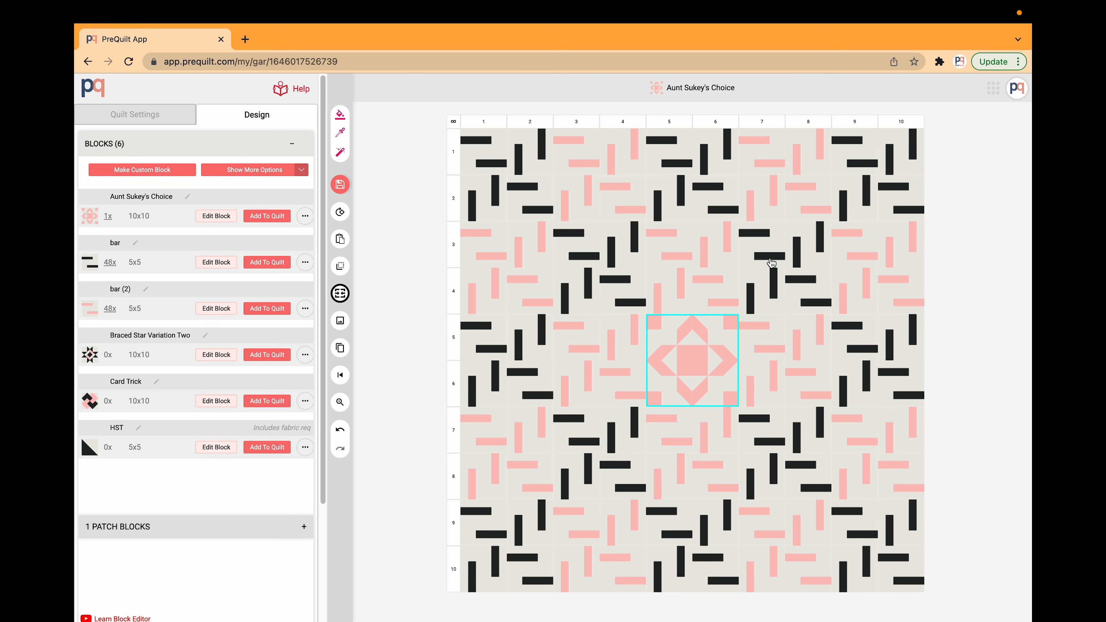
click(995, 308)
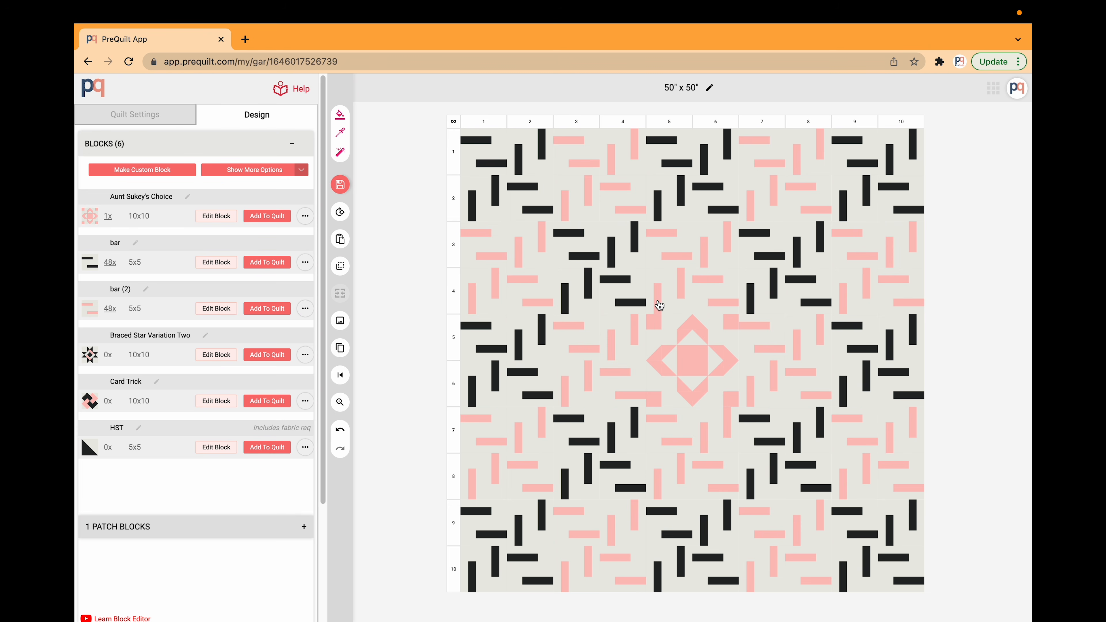
Reopen the centre Aunt Sukey's Choice block for editing and delete its four bellini corner squares
right_click(663, 335)
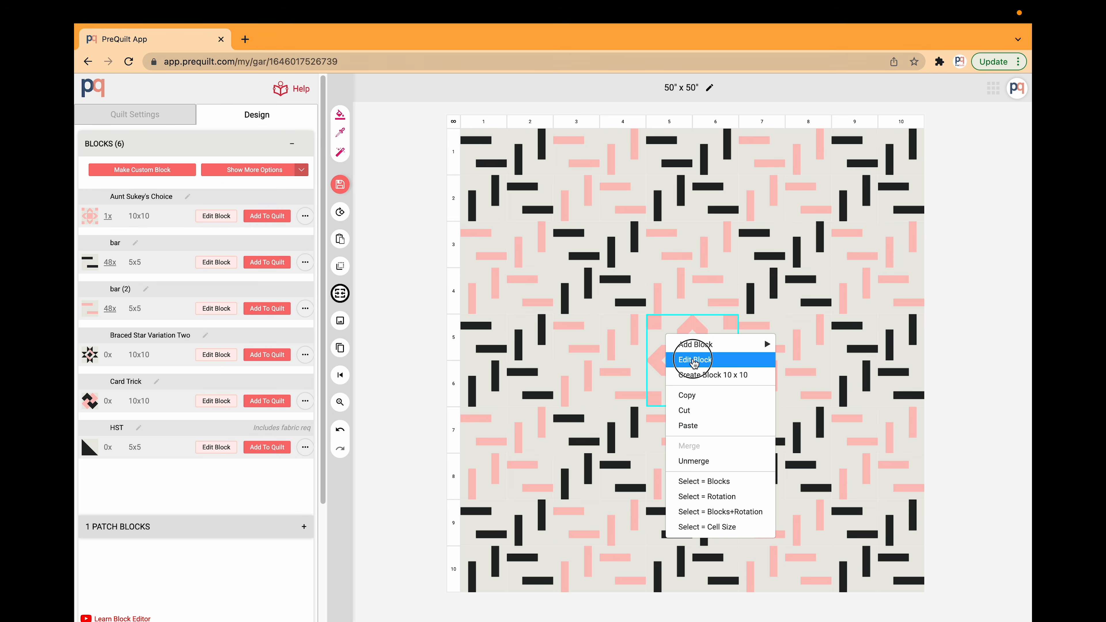
click(694, 359)
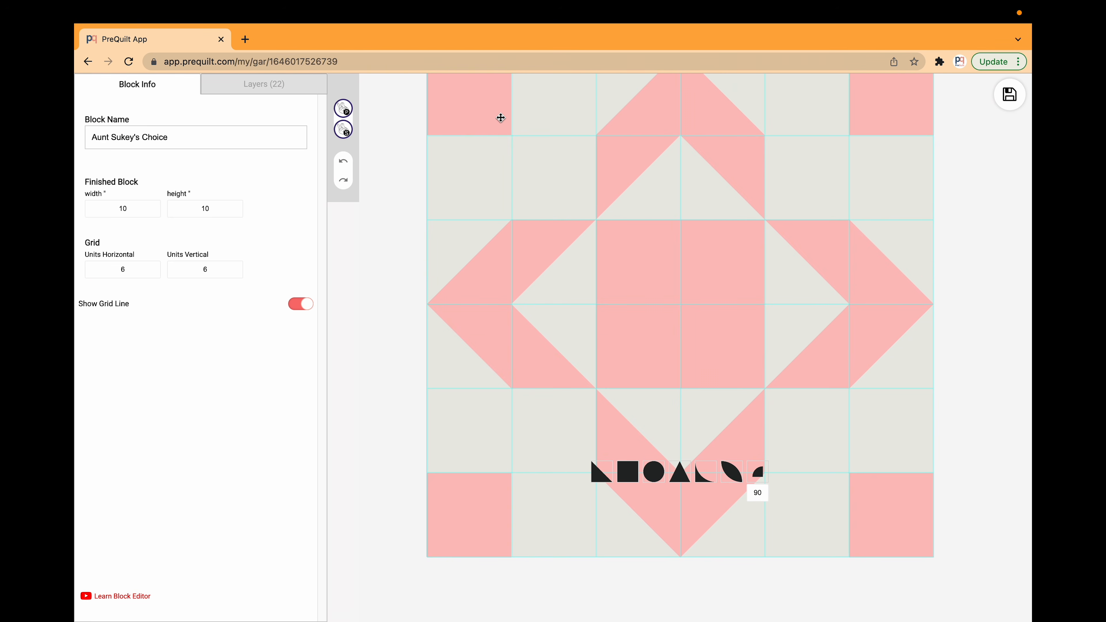
click(498, 125)
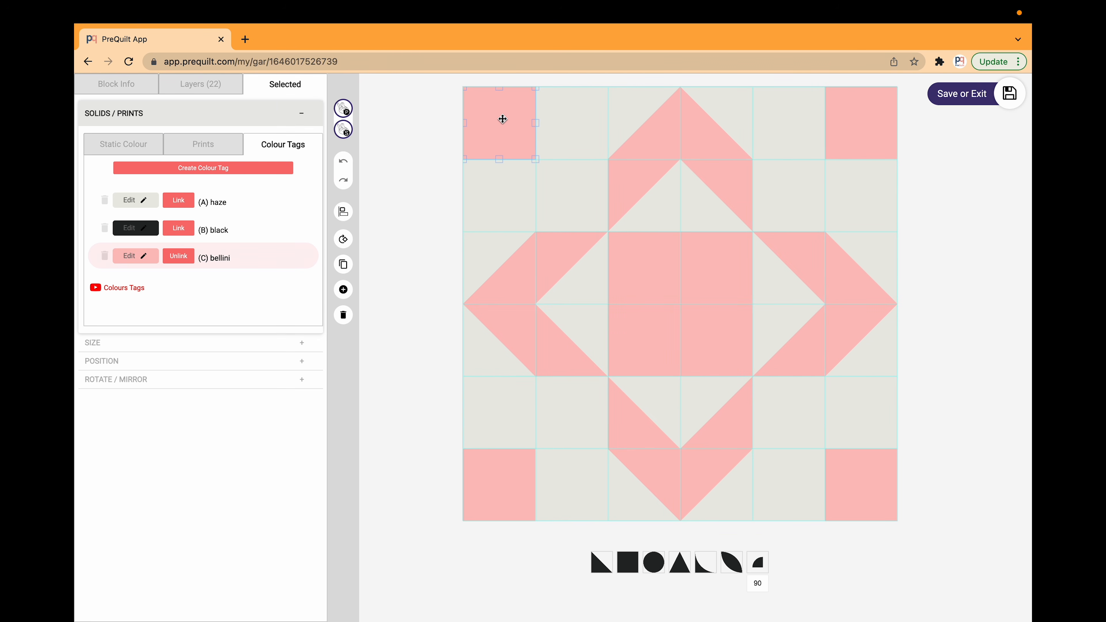
click(343, 315)
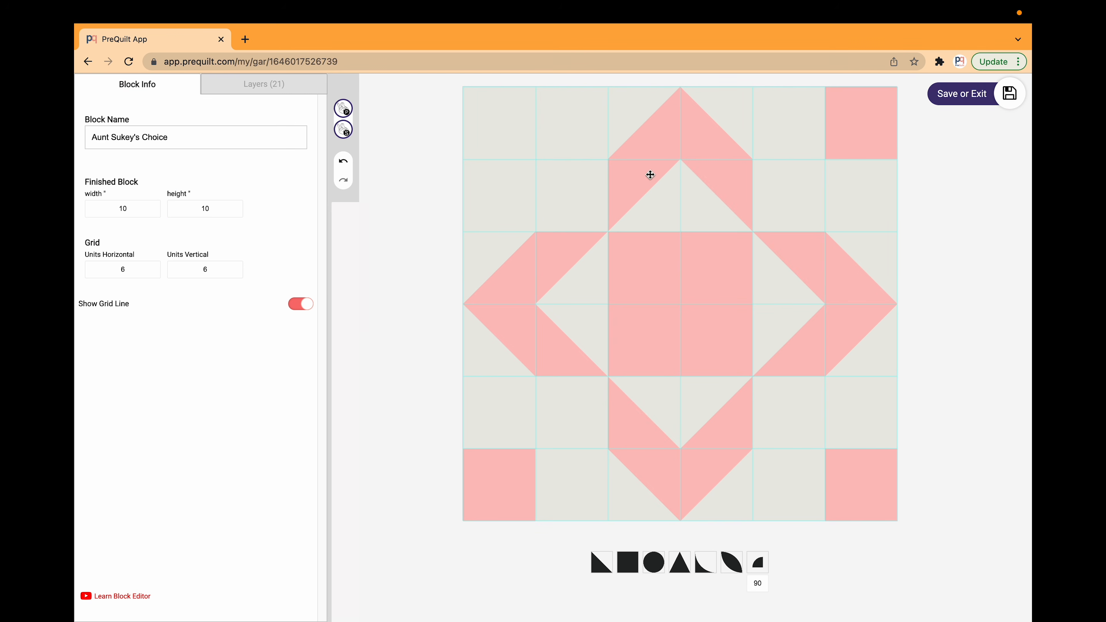
click(869, 129)
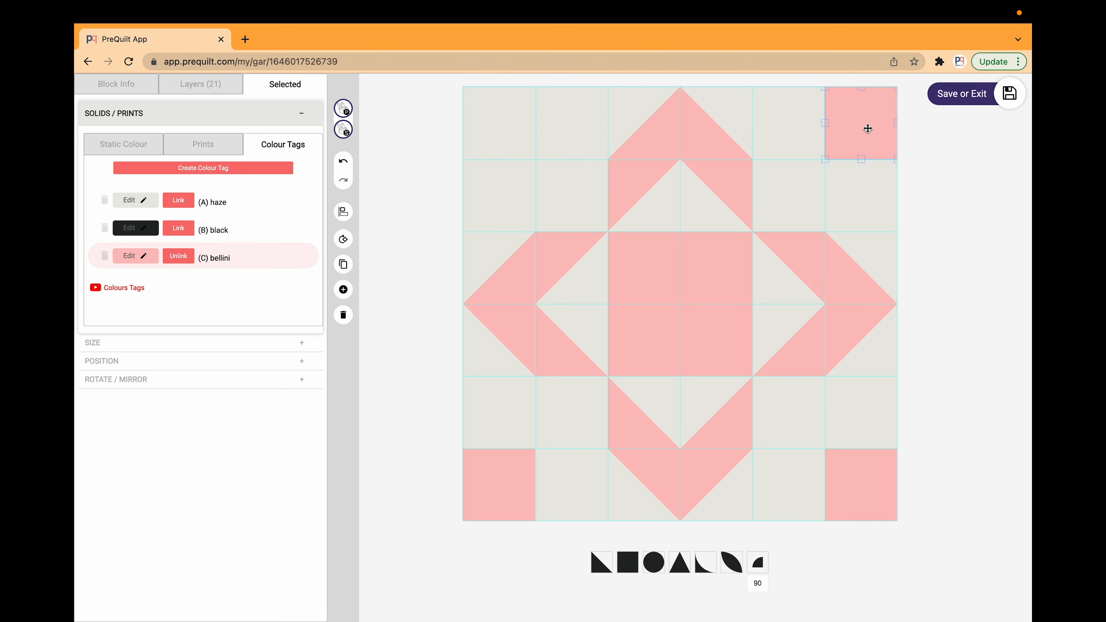
key(Delete)
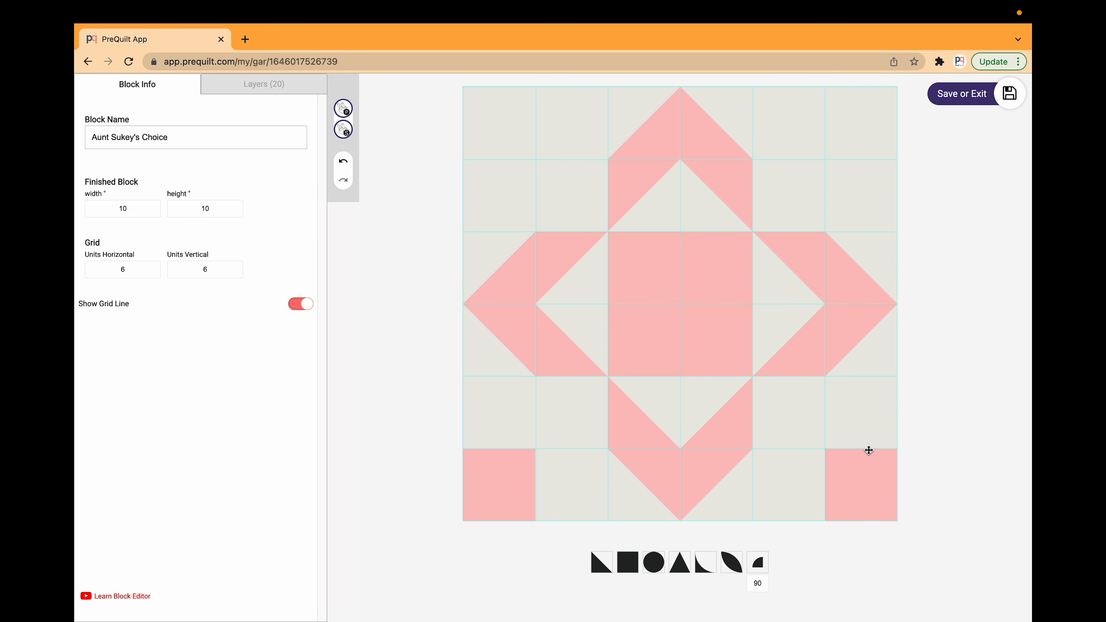
click(862, 469)
key(Delete)
click(503, 482)
key(Delete)
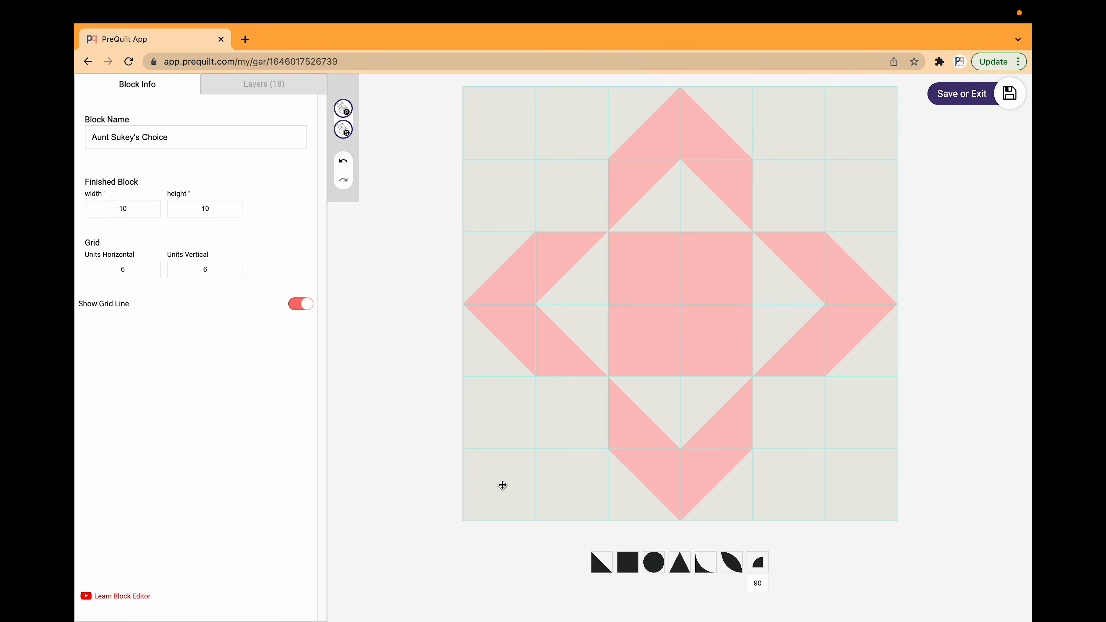
Save the block without corner squares to the quilt and clear the cell selection
click(1008, 92)
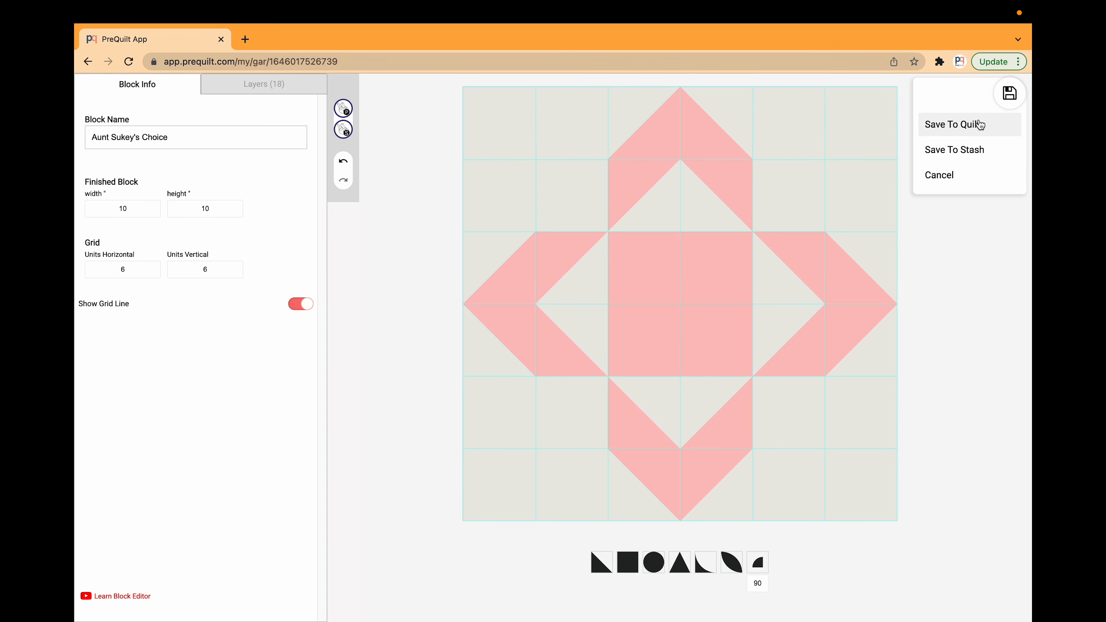
click(978, 124)
click(997, 293)
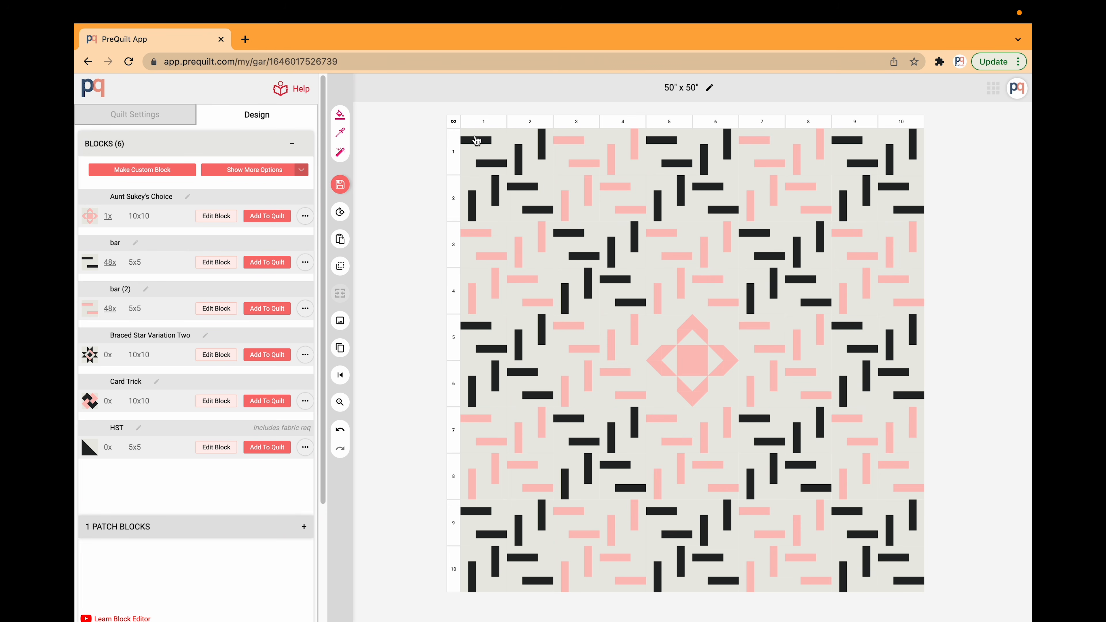
Add a binding to the quilt with a width of 0.5 inches in fabric B
click(250, 143)
click(213, 251)
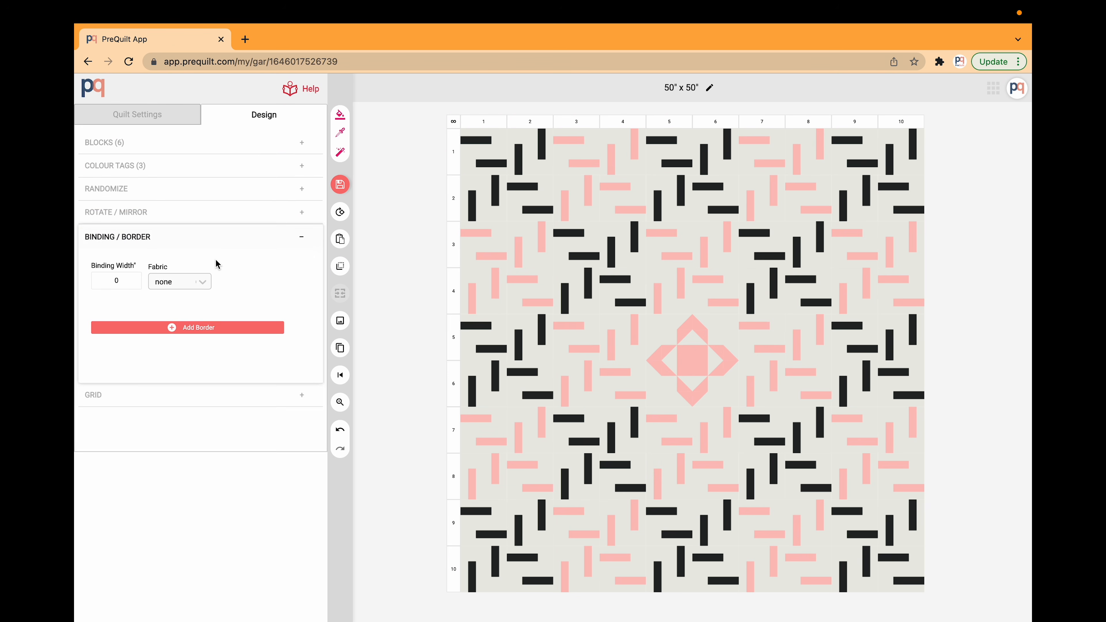
click(135, 261)
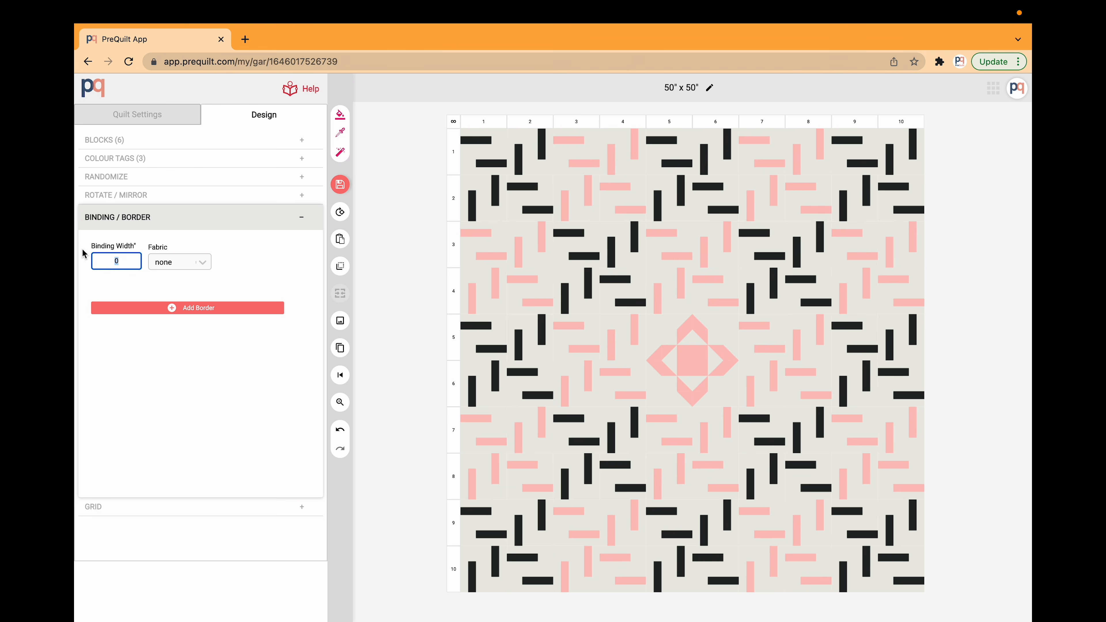
key(BackSpace)
text(.5)
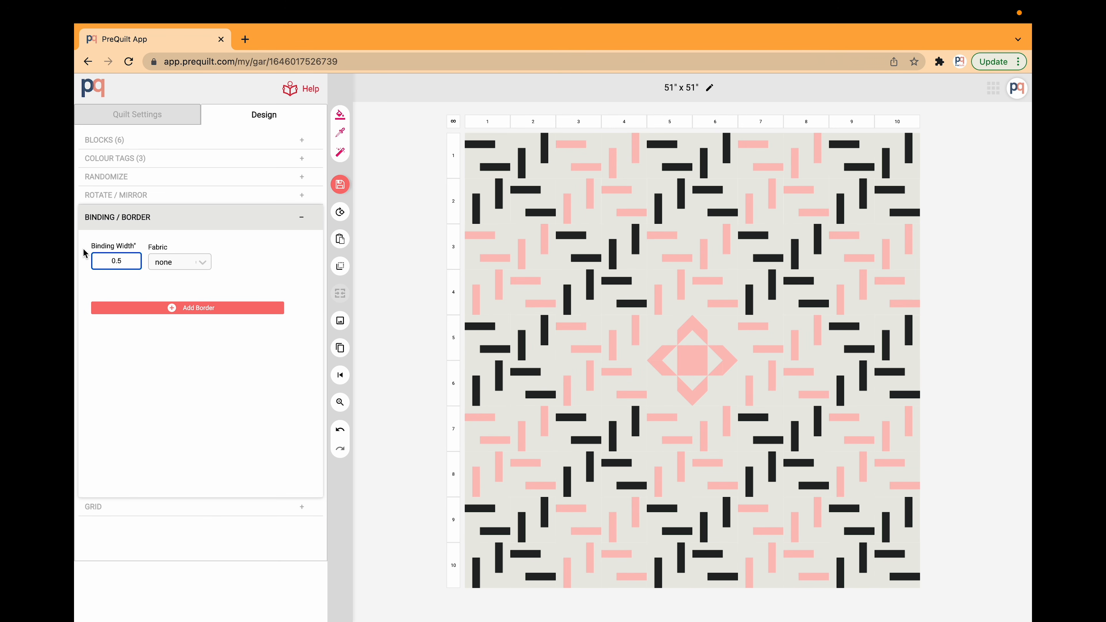
click(184, 262)
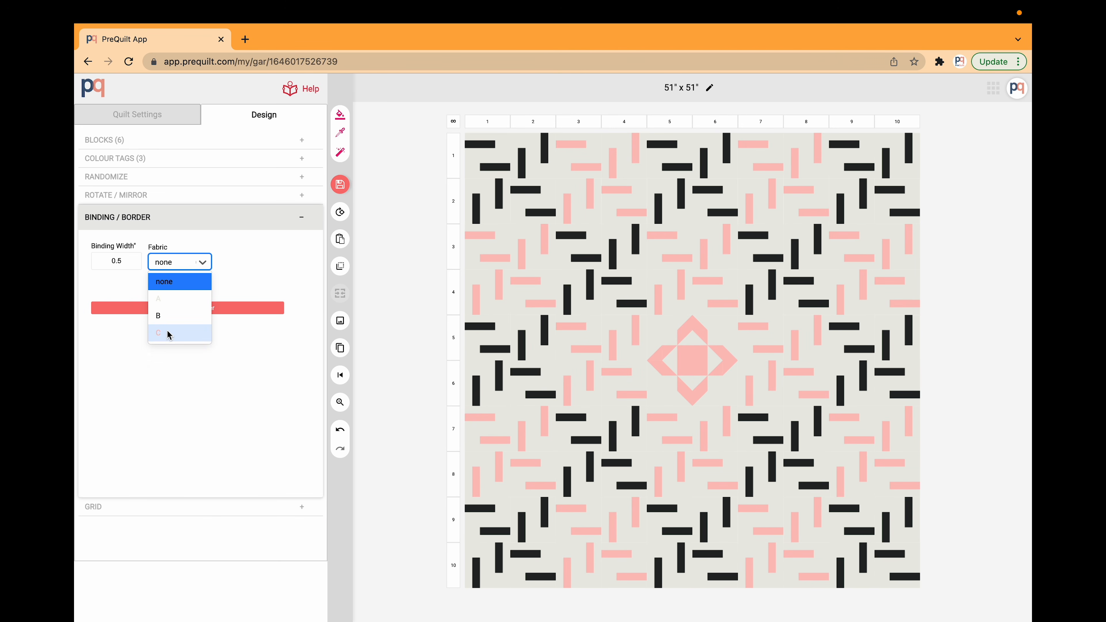
click(171, 319)
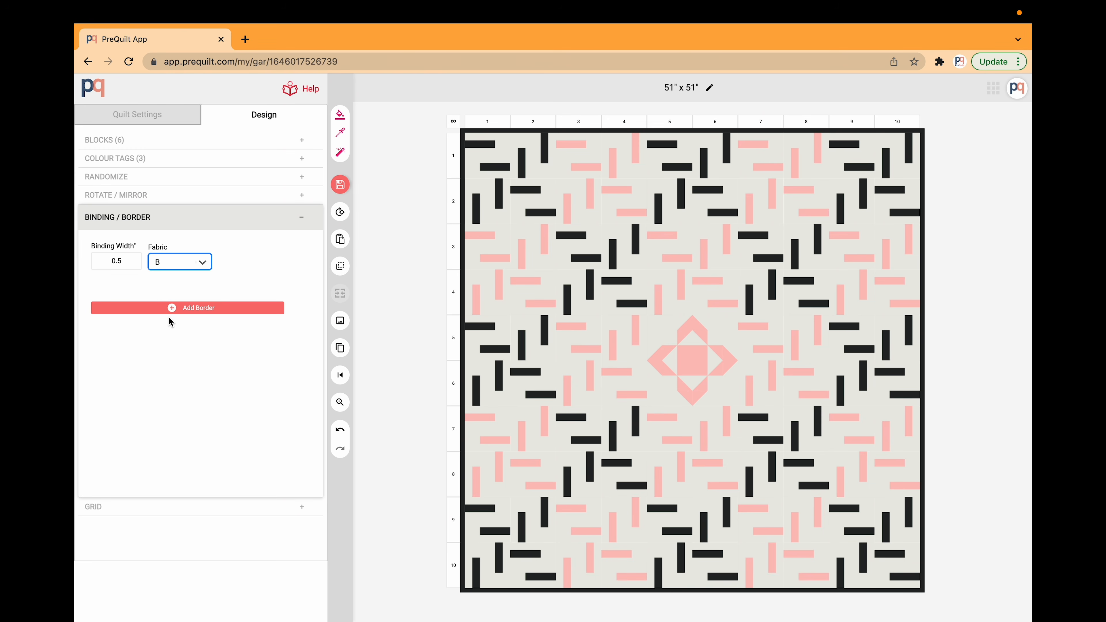
Add a border 2 inches wide around the quilt in fabric A
click(210, 307)
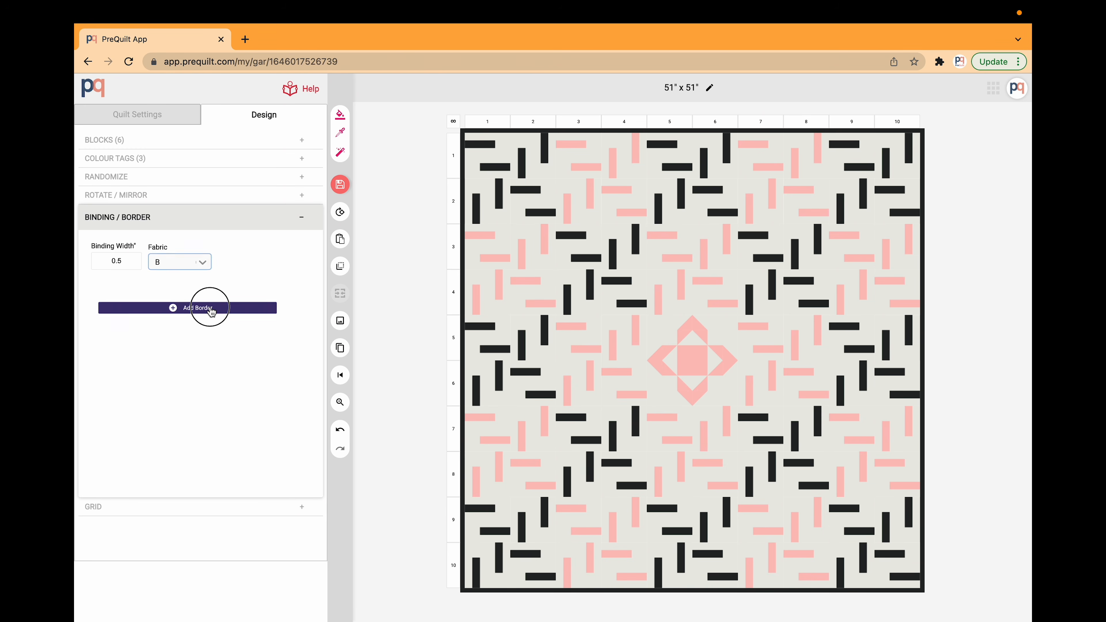
double_click(126, 348)
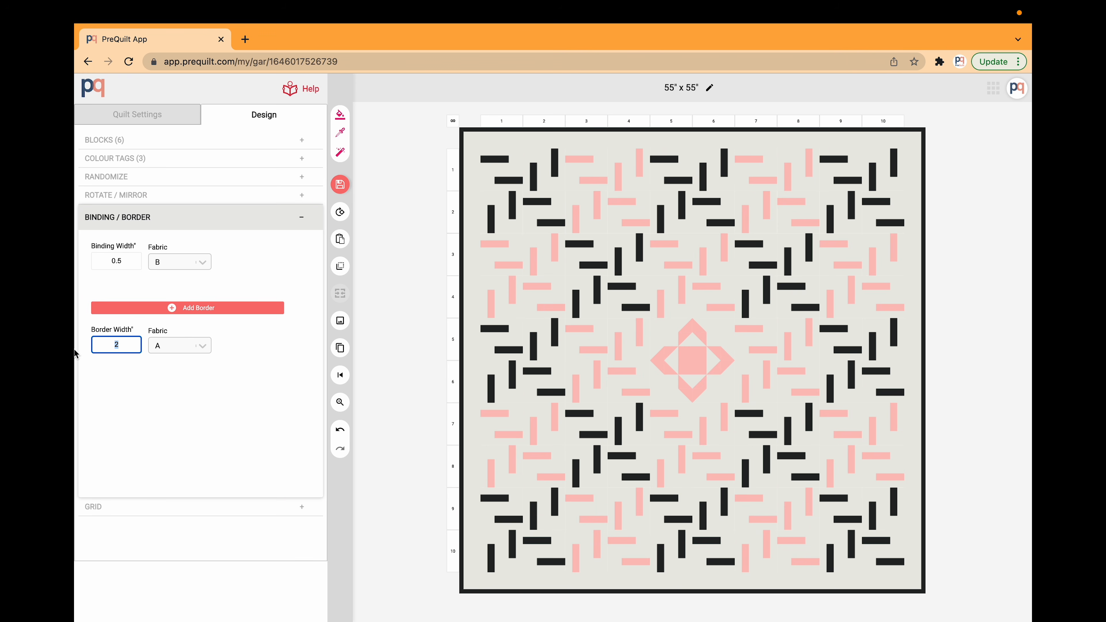
click(190, 349)
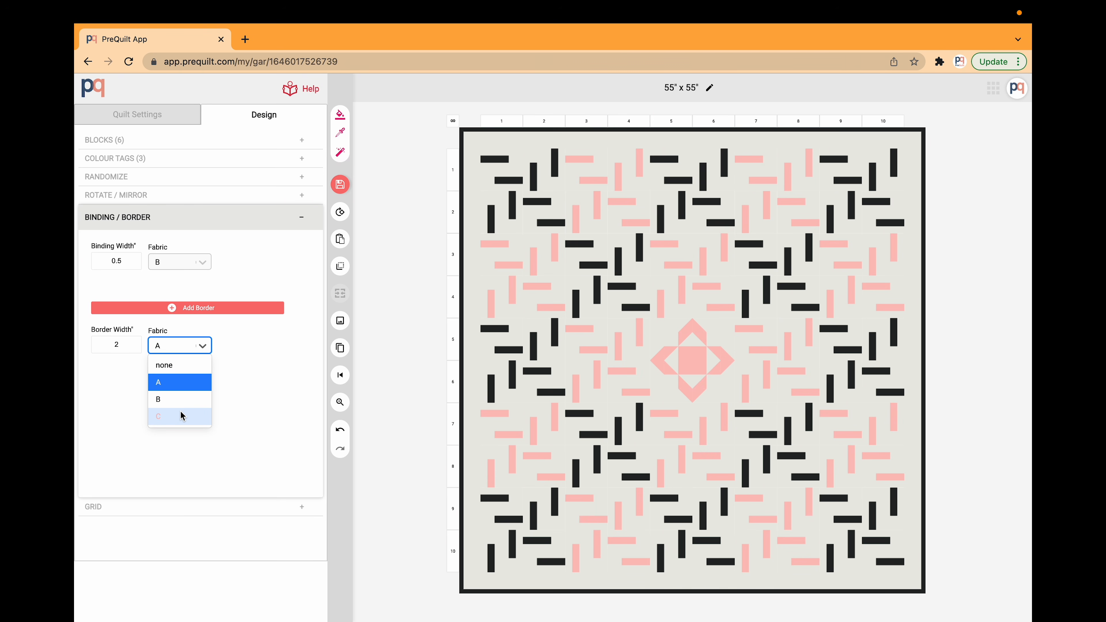
click(172, 389)
Change the binding fabric to C and save the quilt design
click(188, 264)
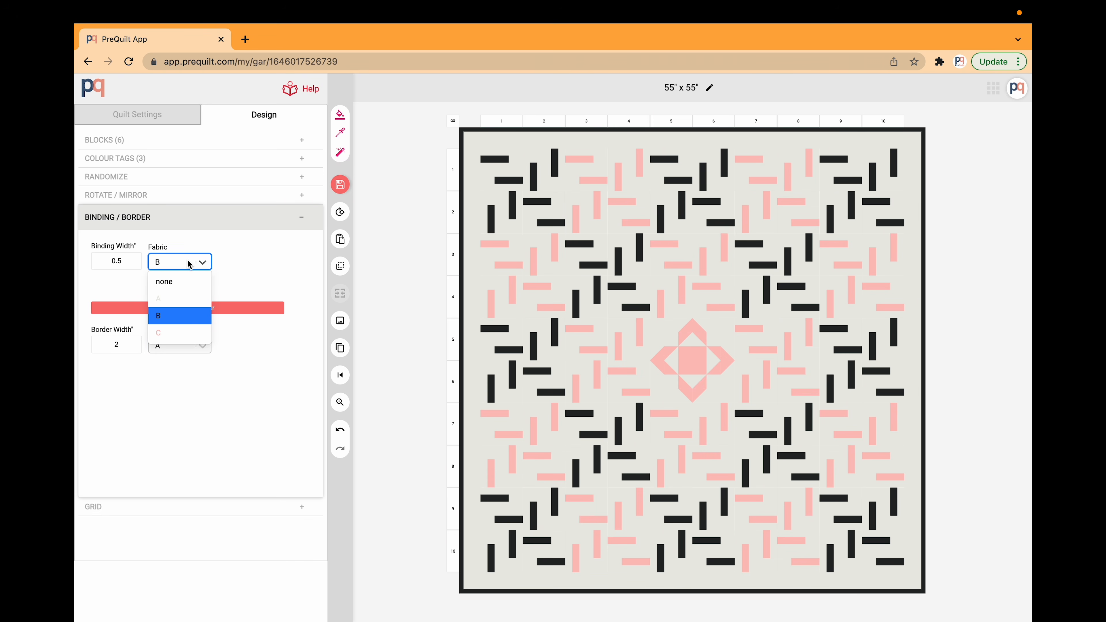
click(173, 333)
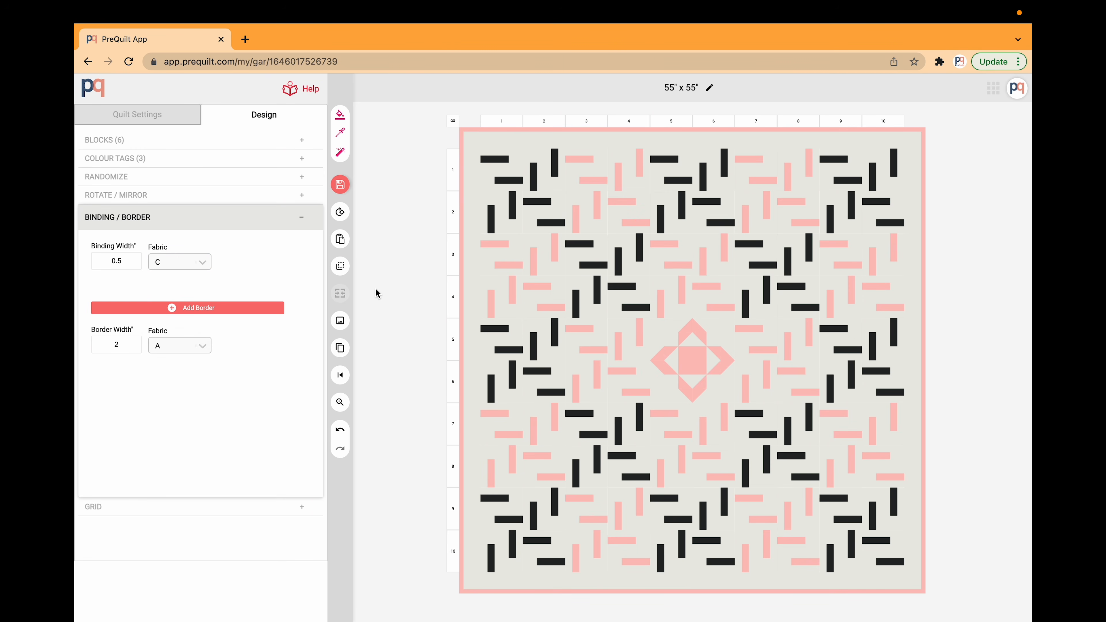
click(252, 218)
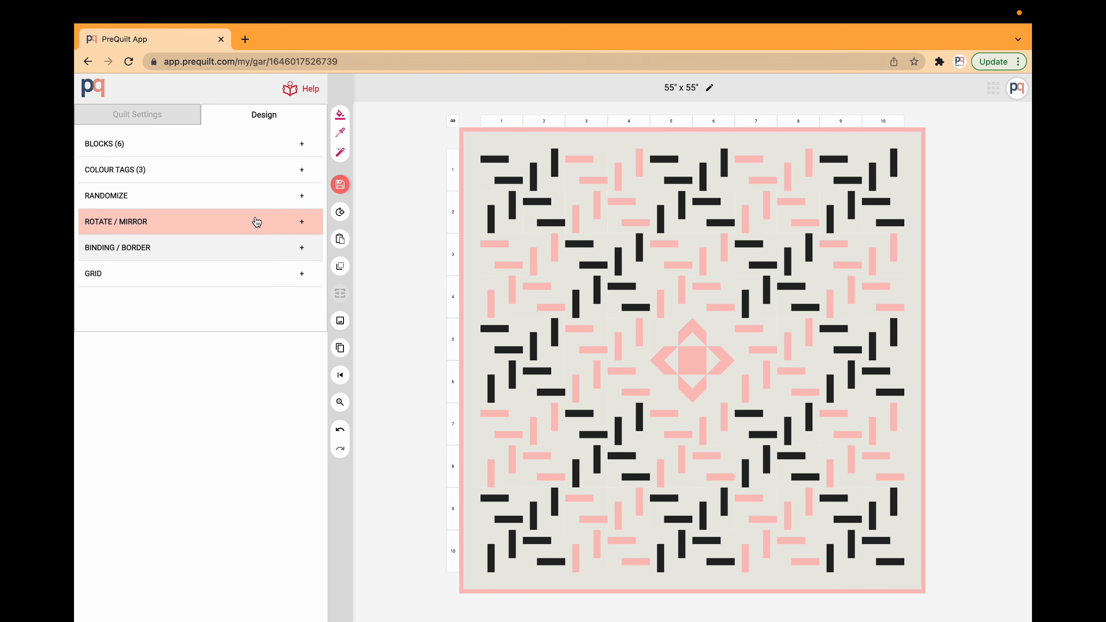
click(342, 185)
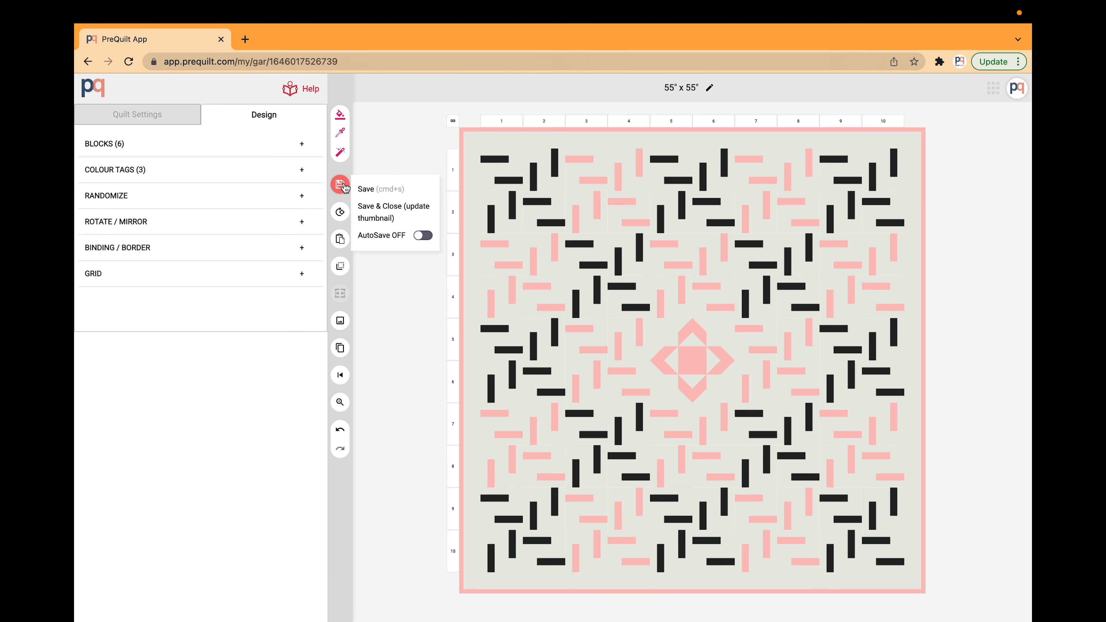
click(387, 191)
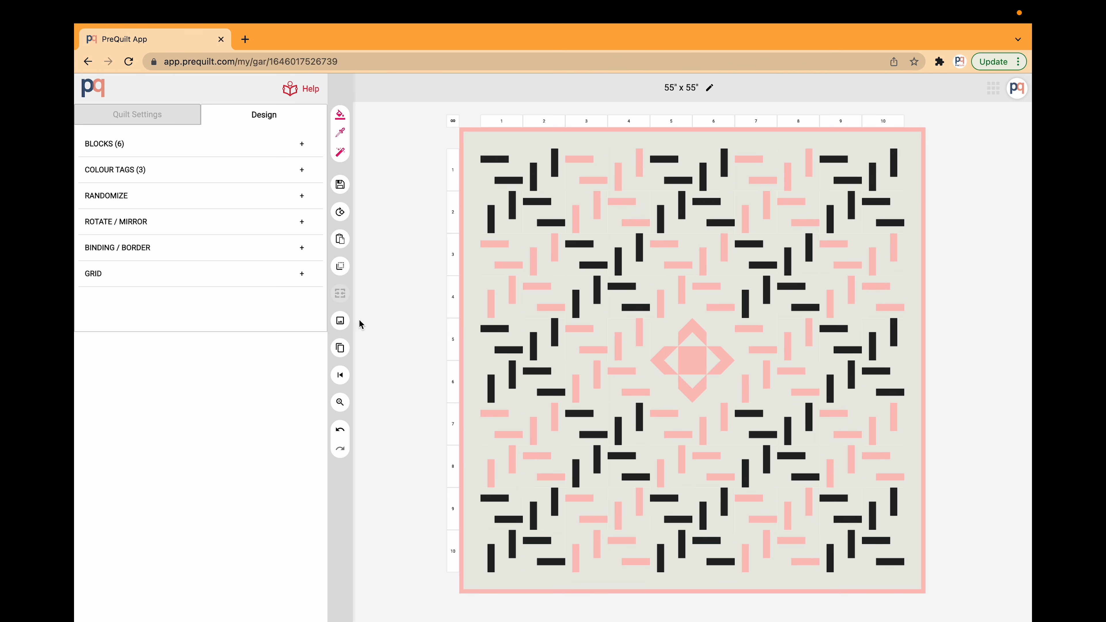
Review the quilt's download page with its design, colours and block list, and return to the design
click(340, 323)
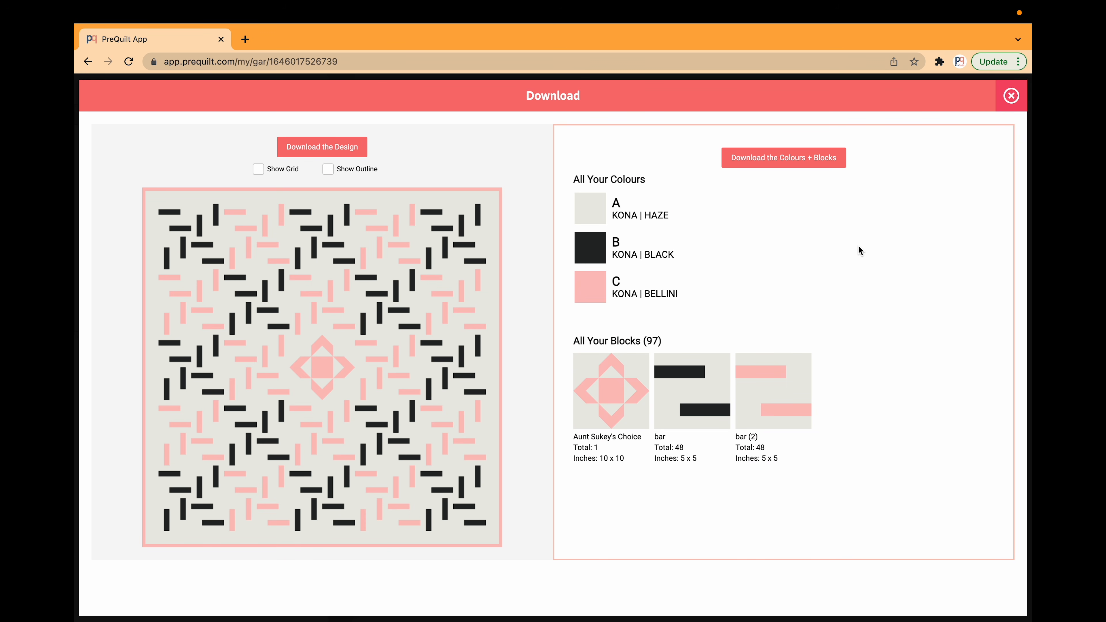
click(1012, 96)
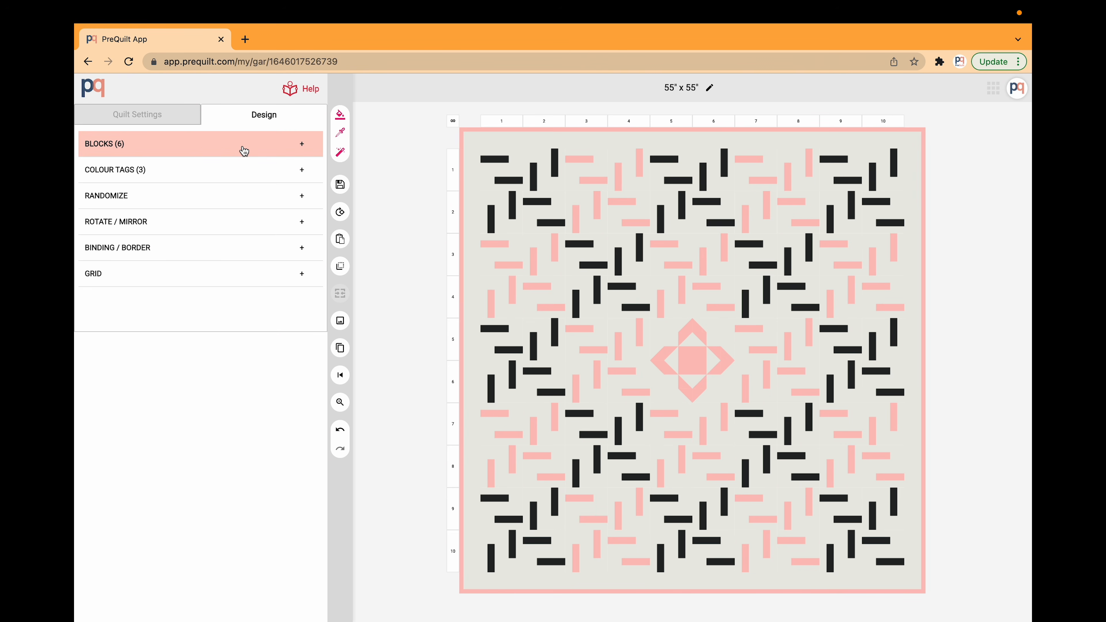
Clone the existing colourway in the colour tags and name the copy "experimenting"
click(233, 172)
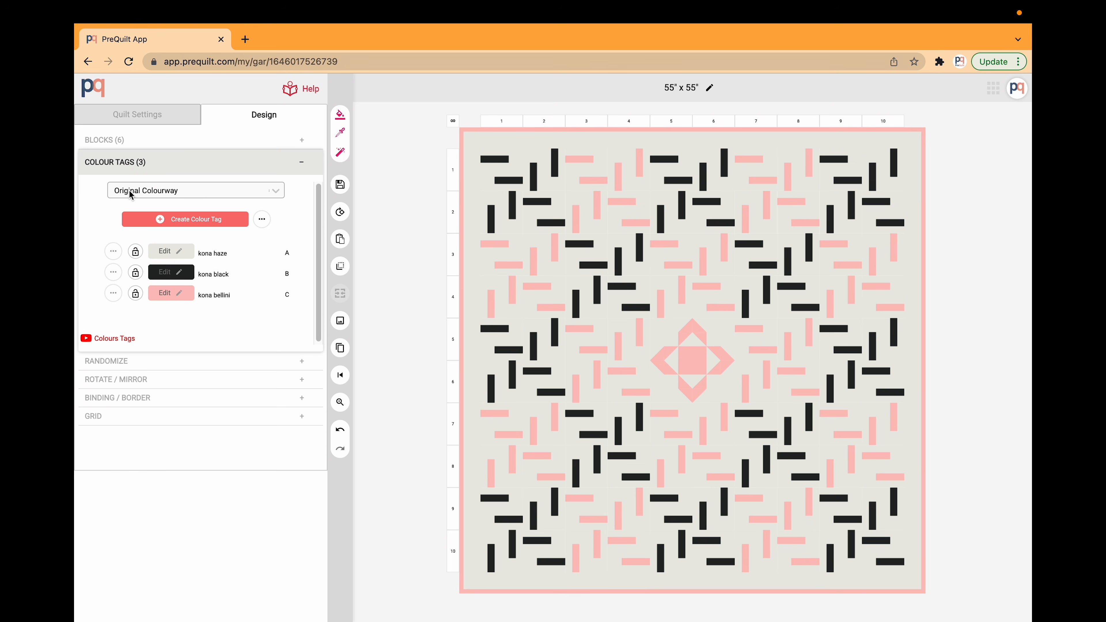
click(198, 192)
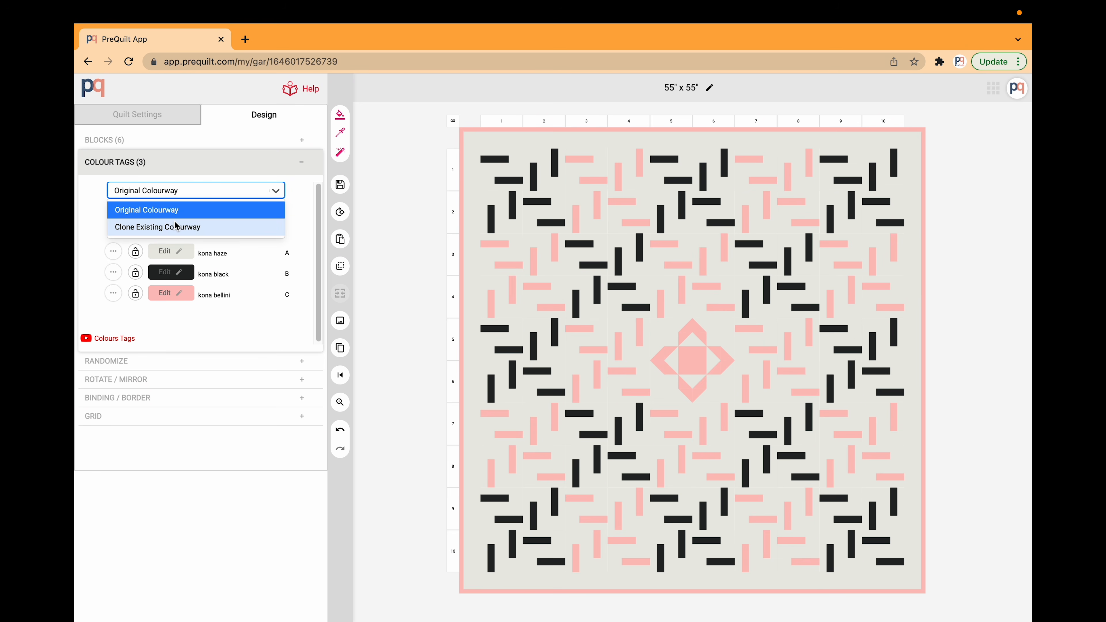
click(192, 227)
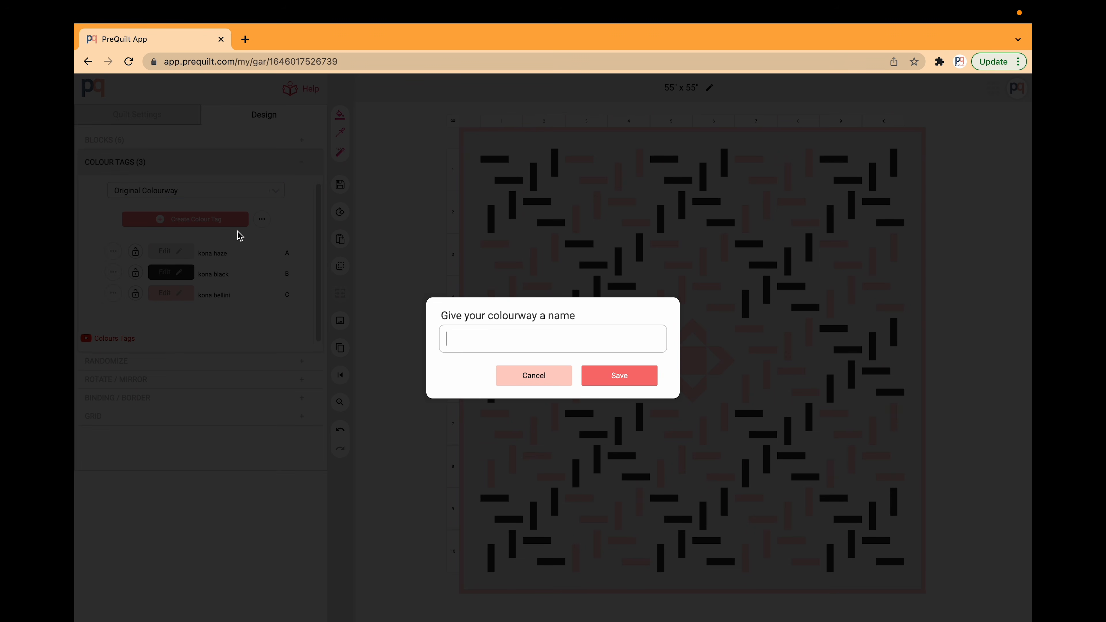
text(experimenting)
key(Return)
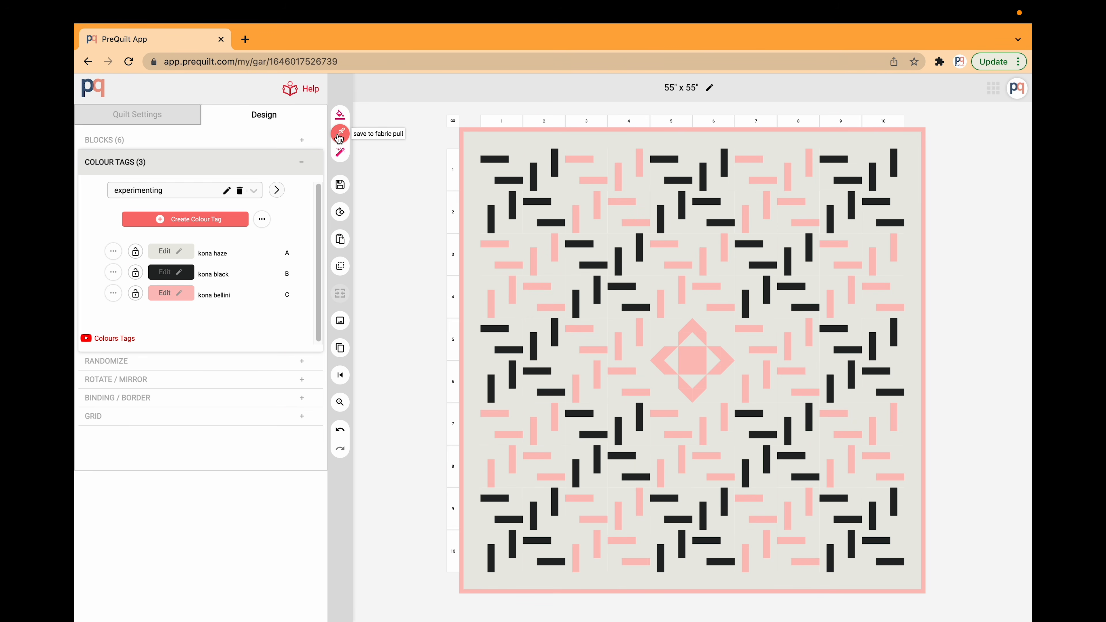
Randomize the experimenting colourway's fabrics repeatedly, stopping at the kona splash, aruba and midnight combination
click(340, 117)
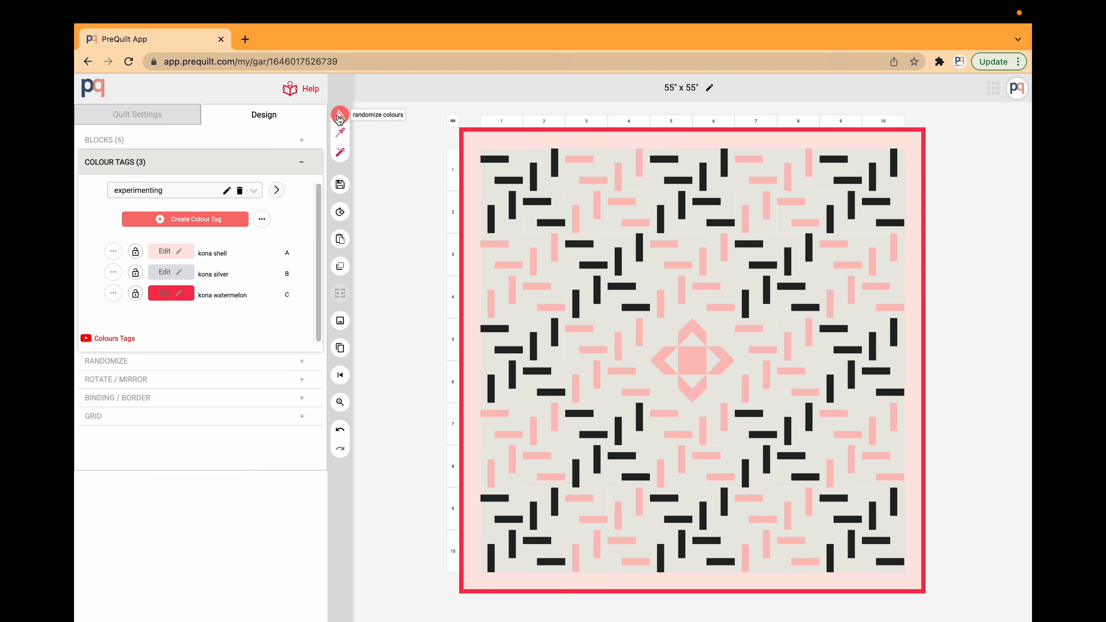
click(340, 116)
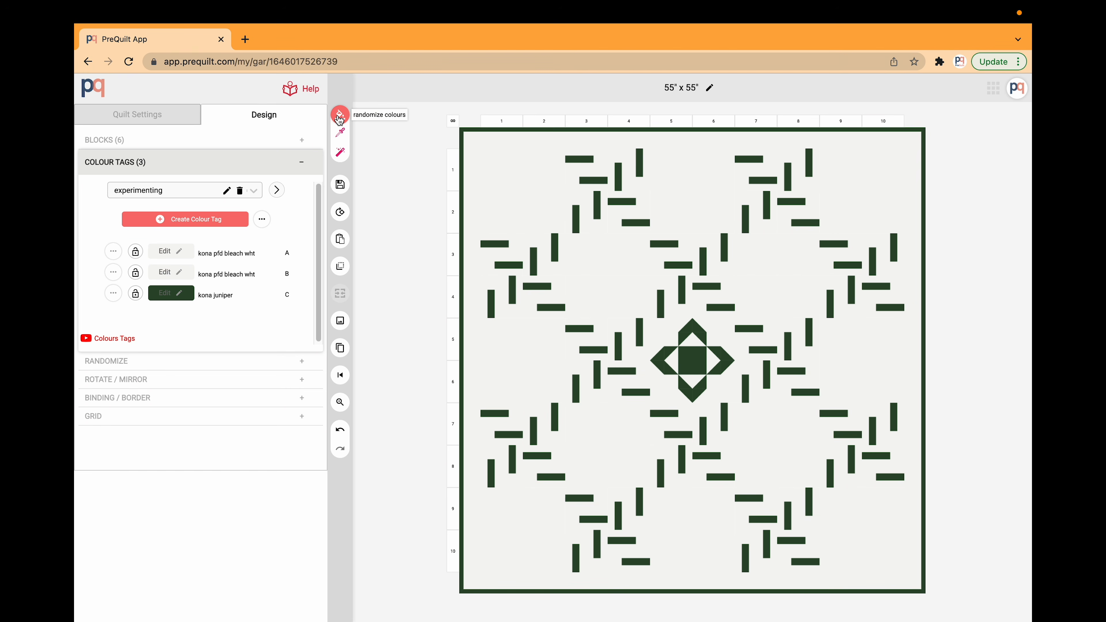
click(340, 117)
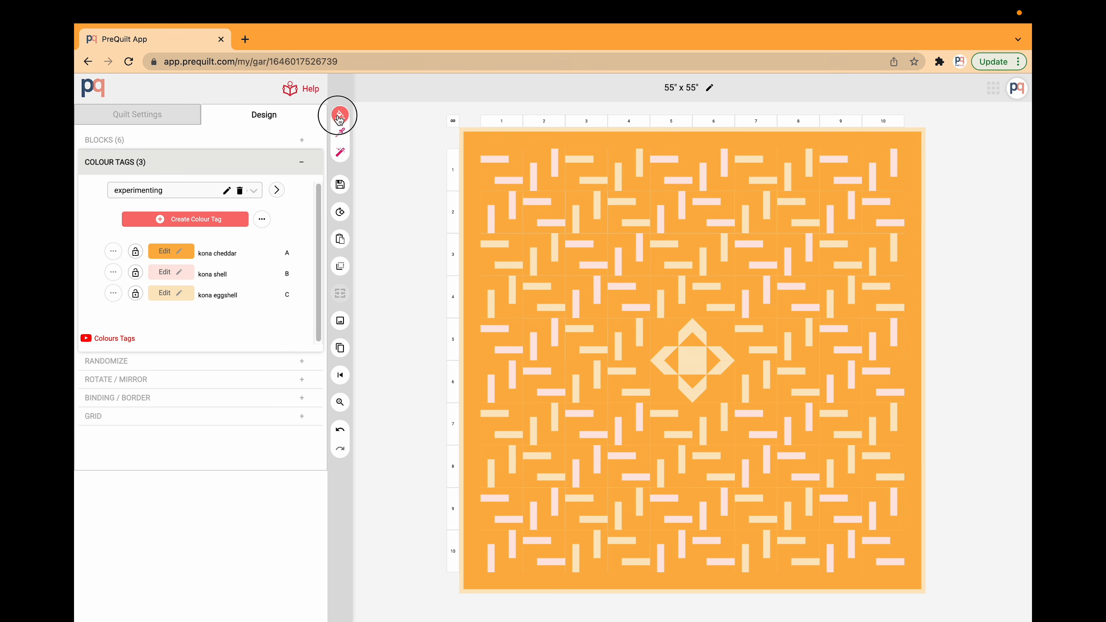
click(339, 117)
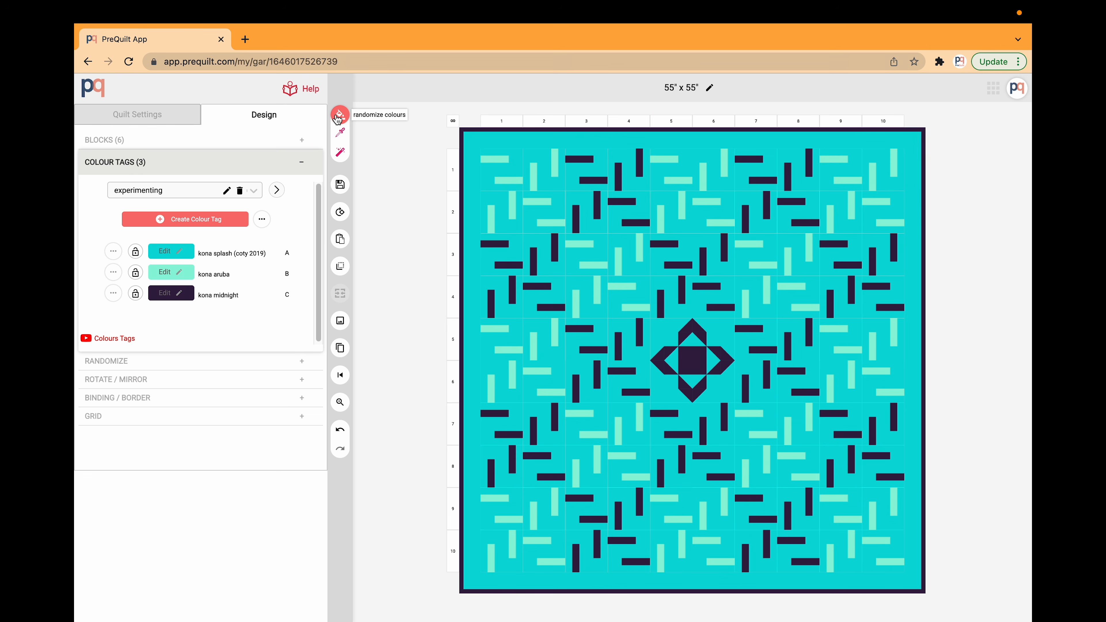
Lock colour tags C and A against randomizing, and randomize the remaining fabric B several times
click(135, 296)
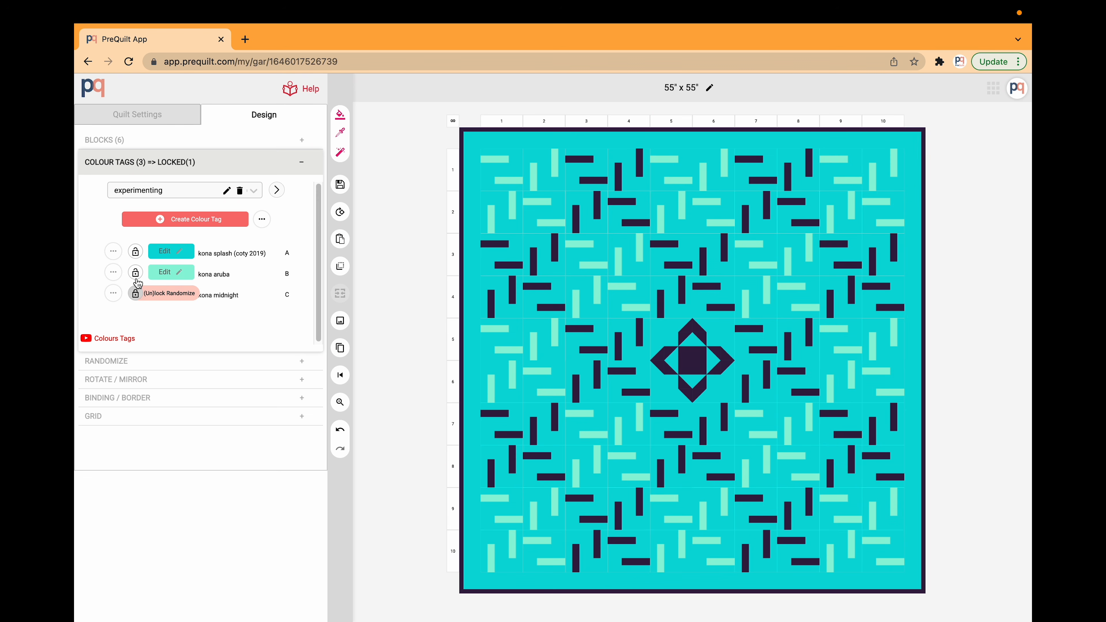
click(135, 251)
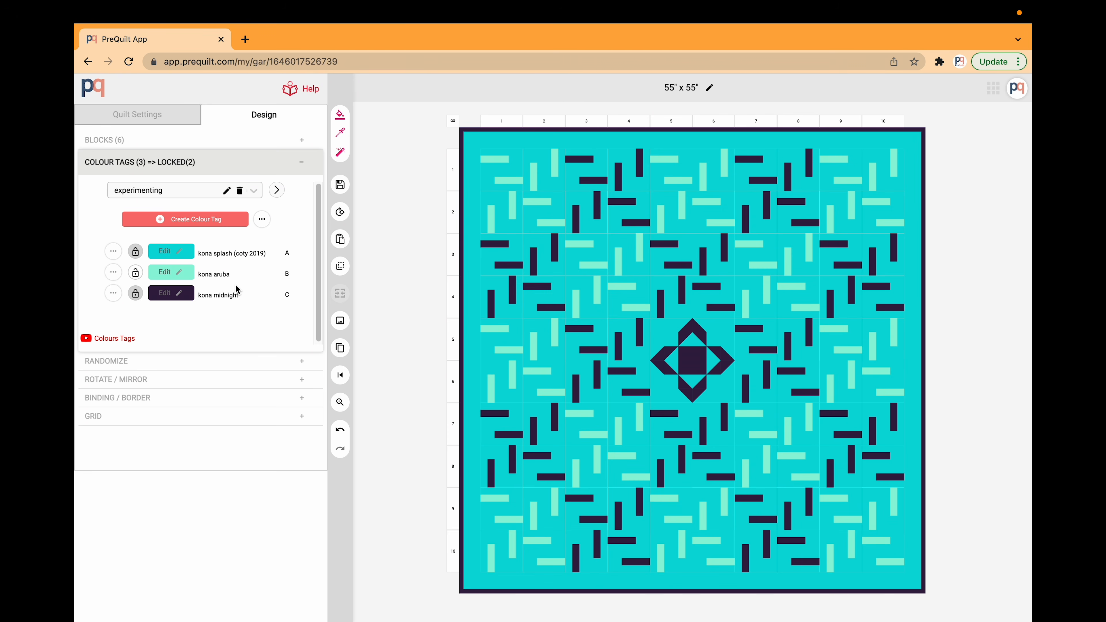
click(340, 118)
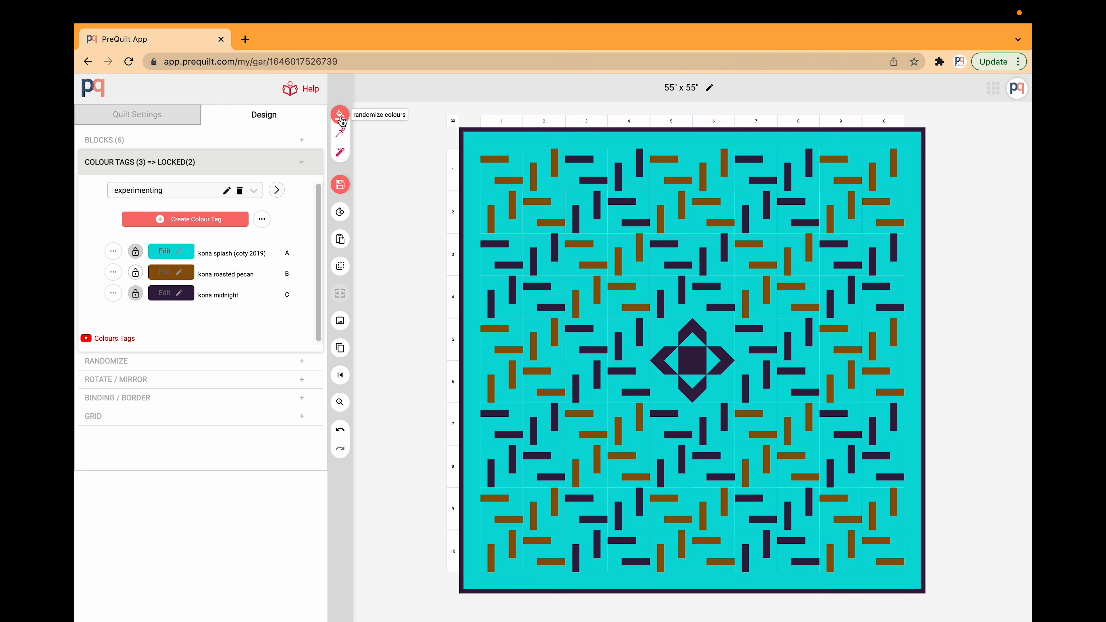
click(341, 118)
click(340, 118)
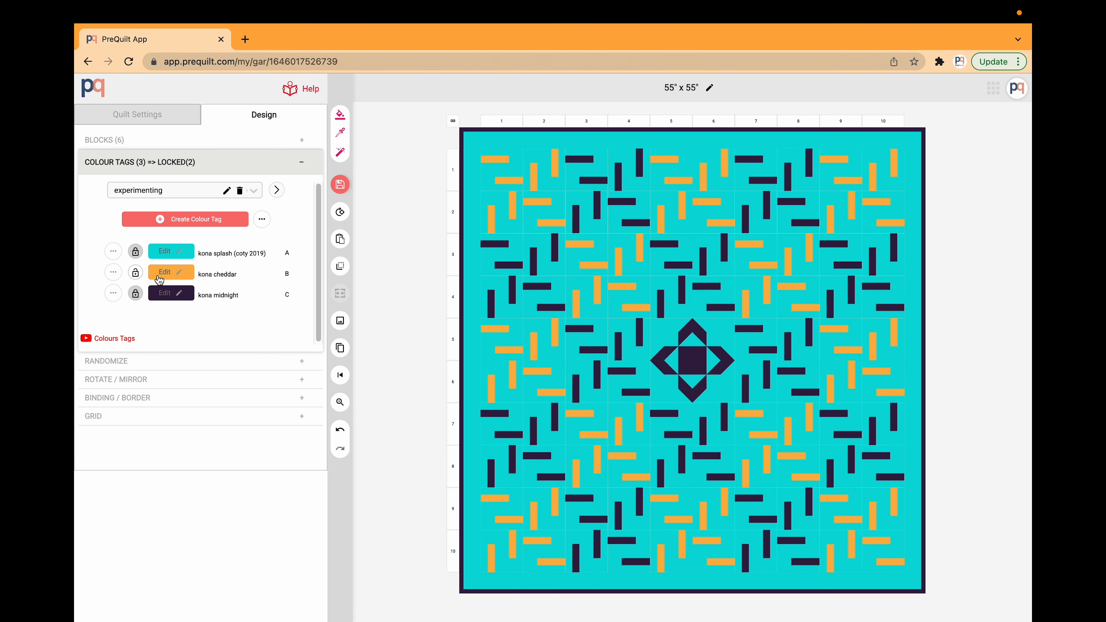
Change fabric B to kona goldfish and rename the experimenting colourway "aqua"
click(178, 276)
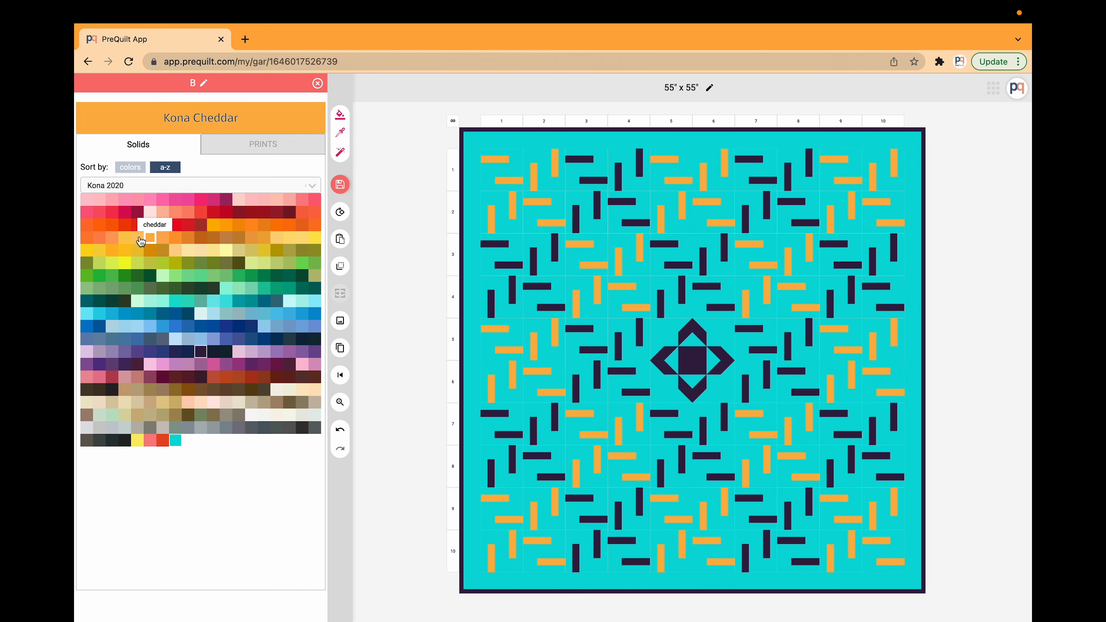
click(176, 238)
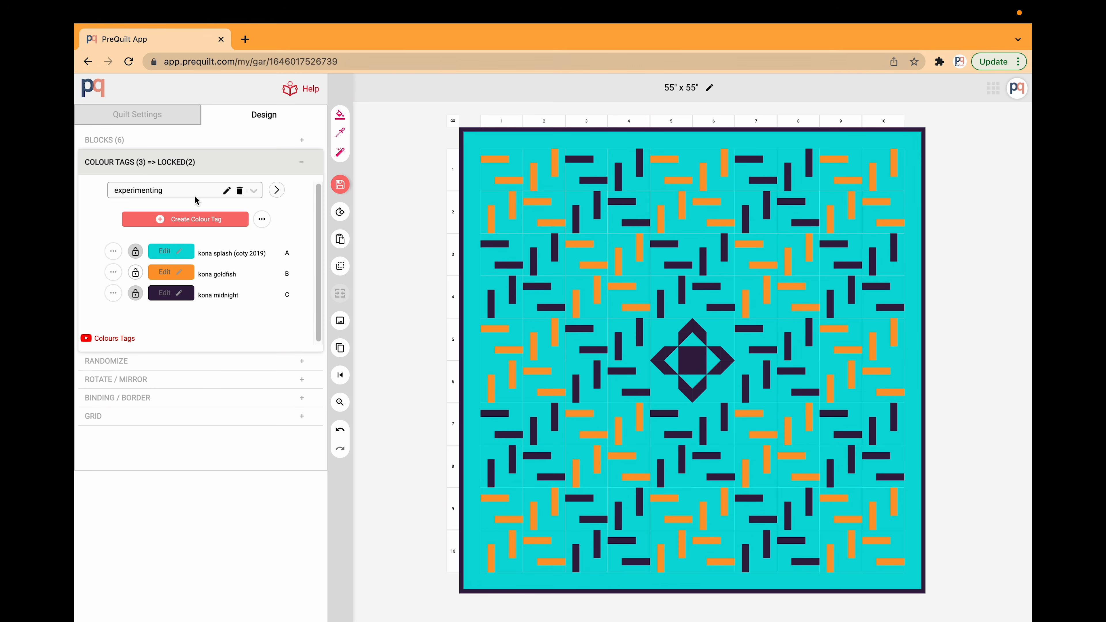
click(226, 191)
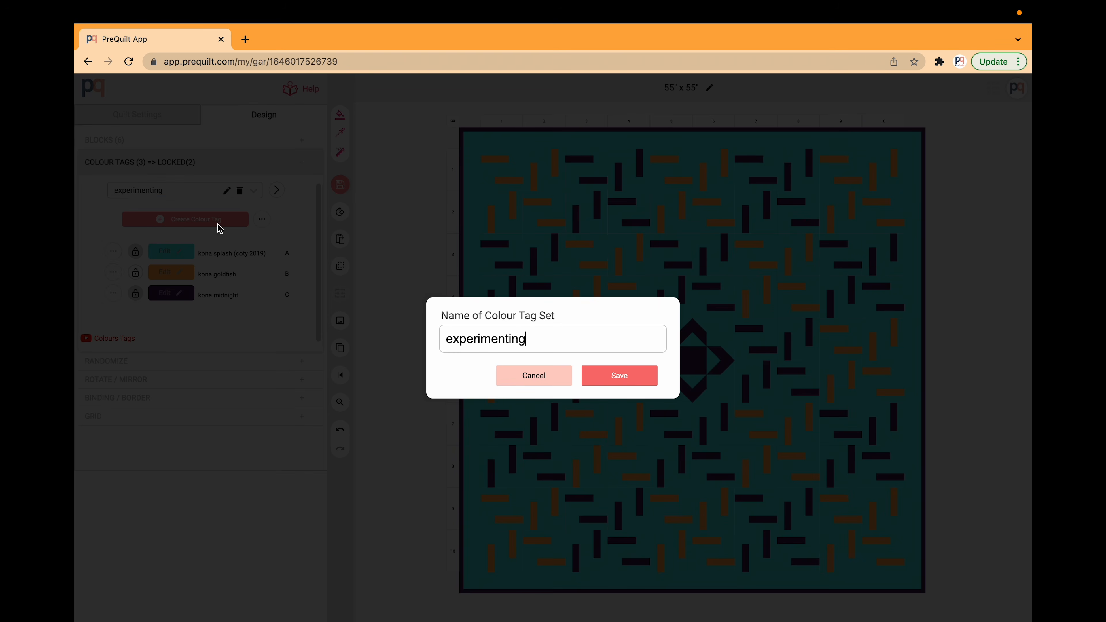
double_click(561, 342)
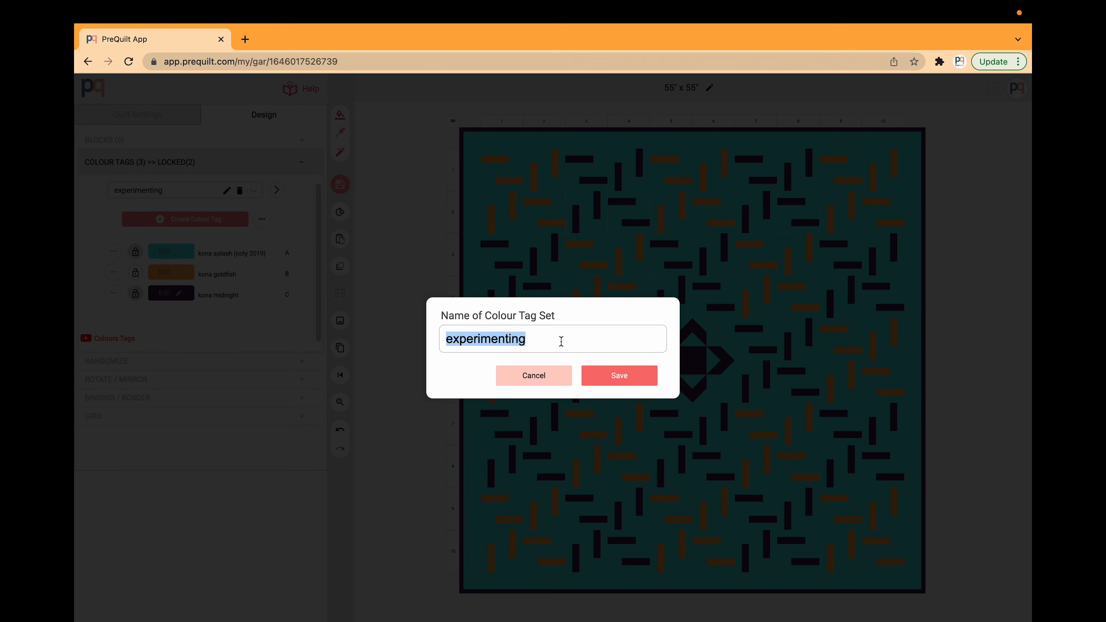
text(aqua)
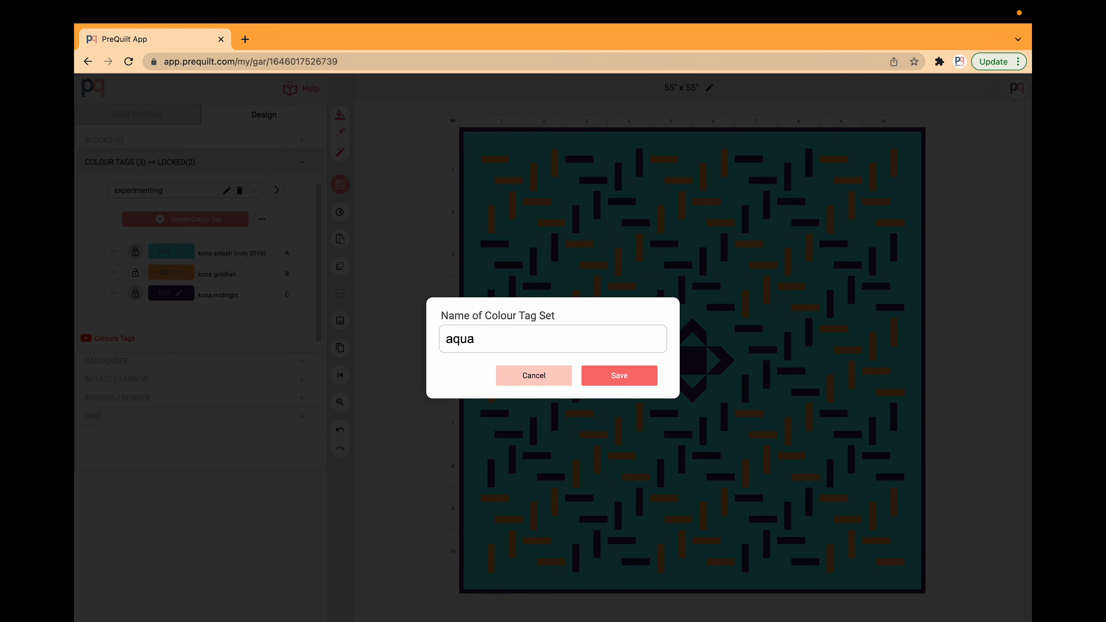
key(Return)
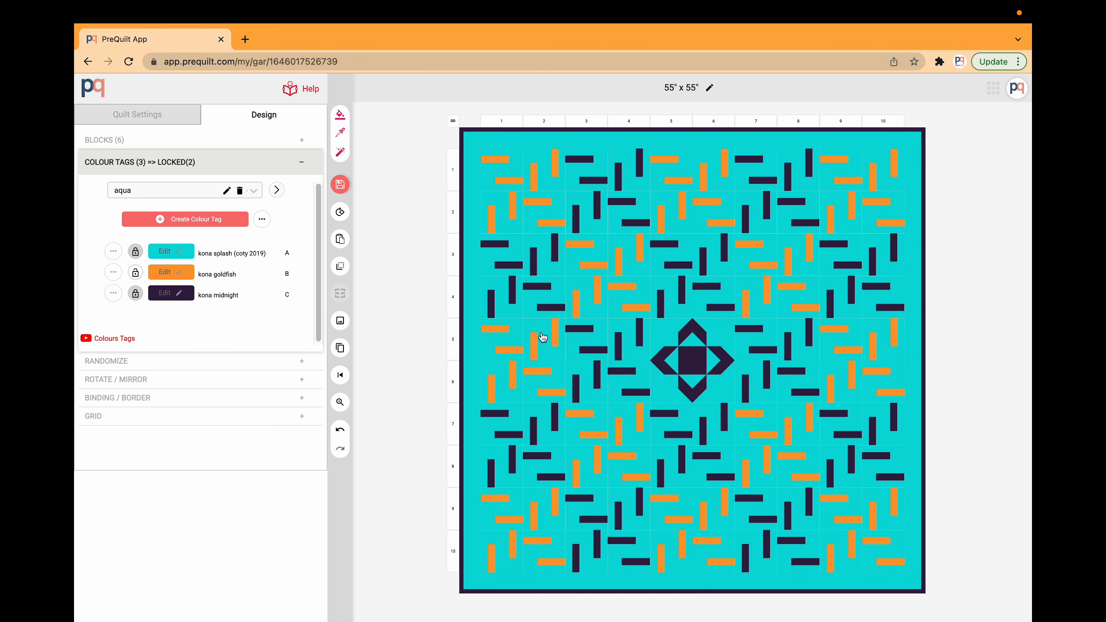
Switch the quilt back and forth between the Original Colourway and aqua to compare them, ending on the Original Colourway
click(203, 195)
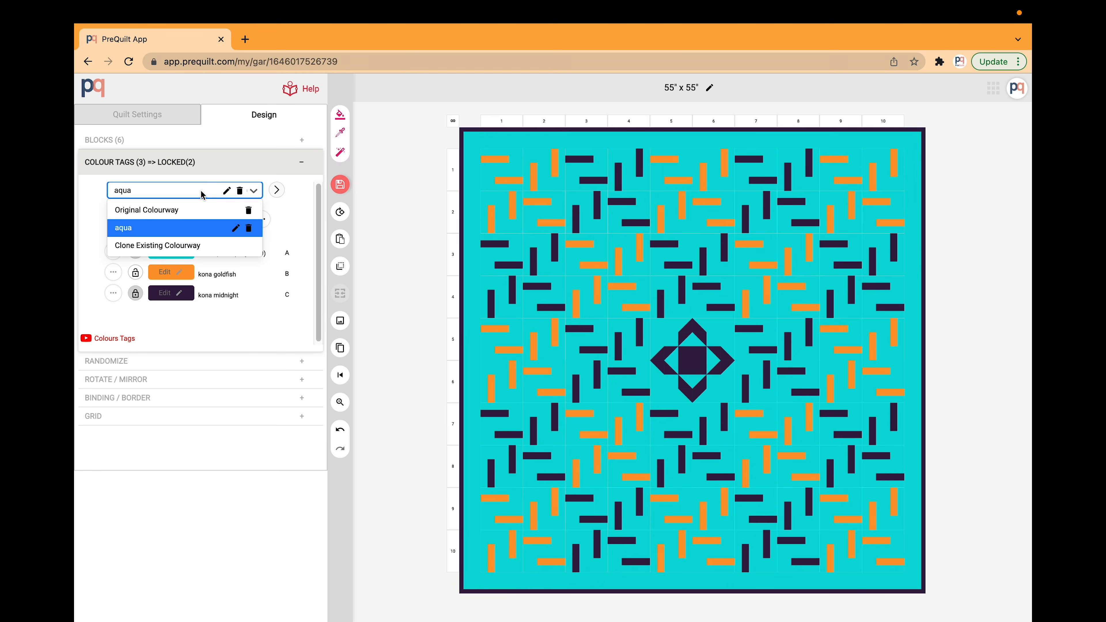
click(181, 208)
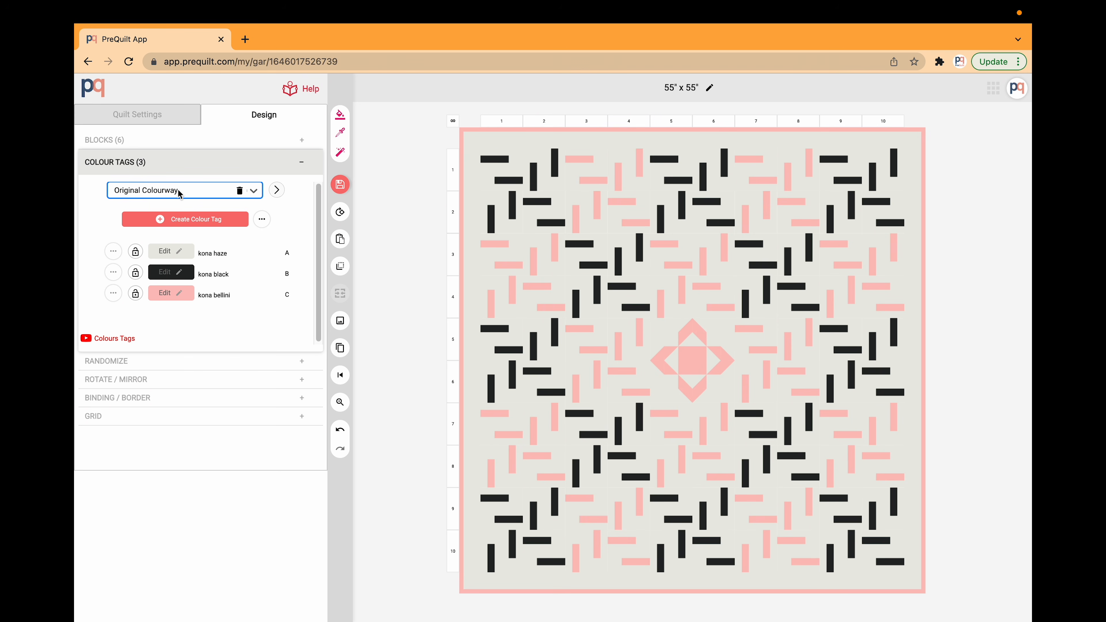
click(178, 194)
click(175, 227)
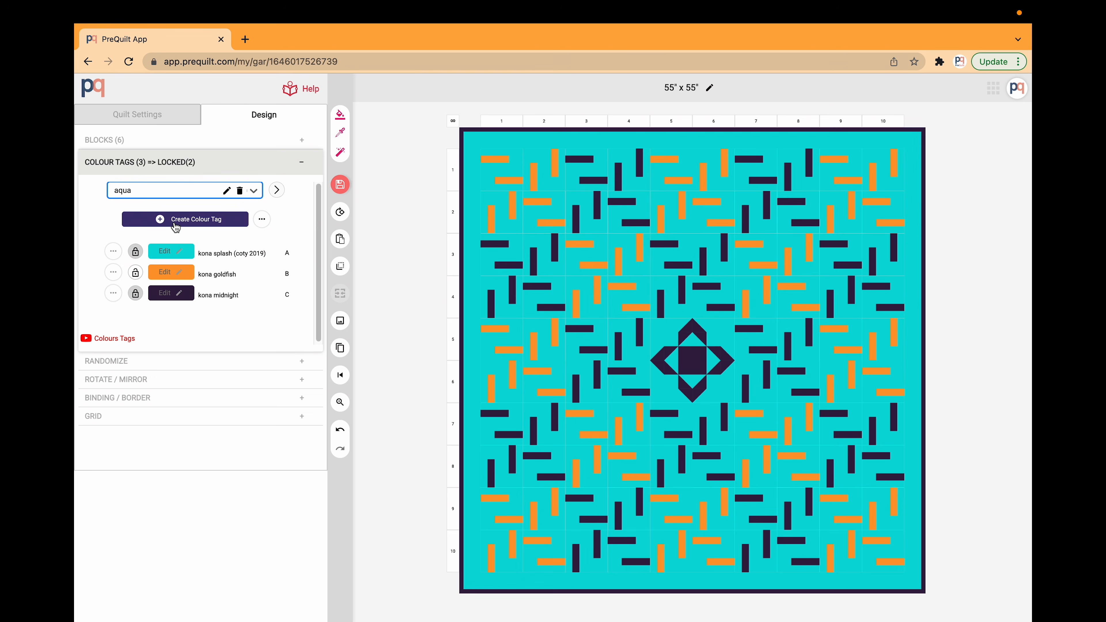
click(276, 192)
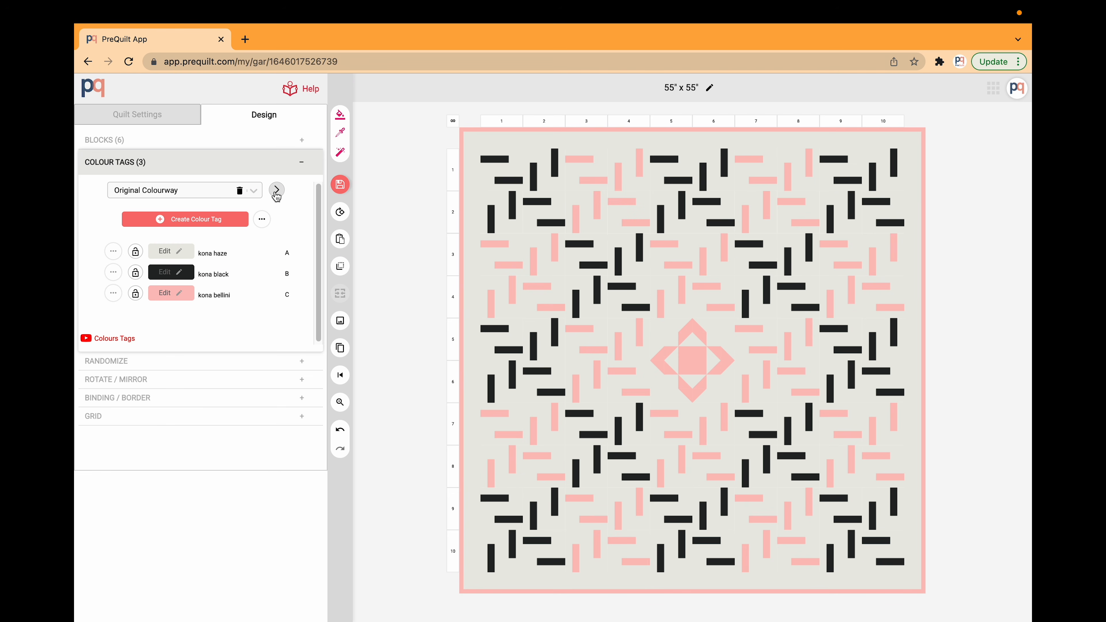
click(276, 192)
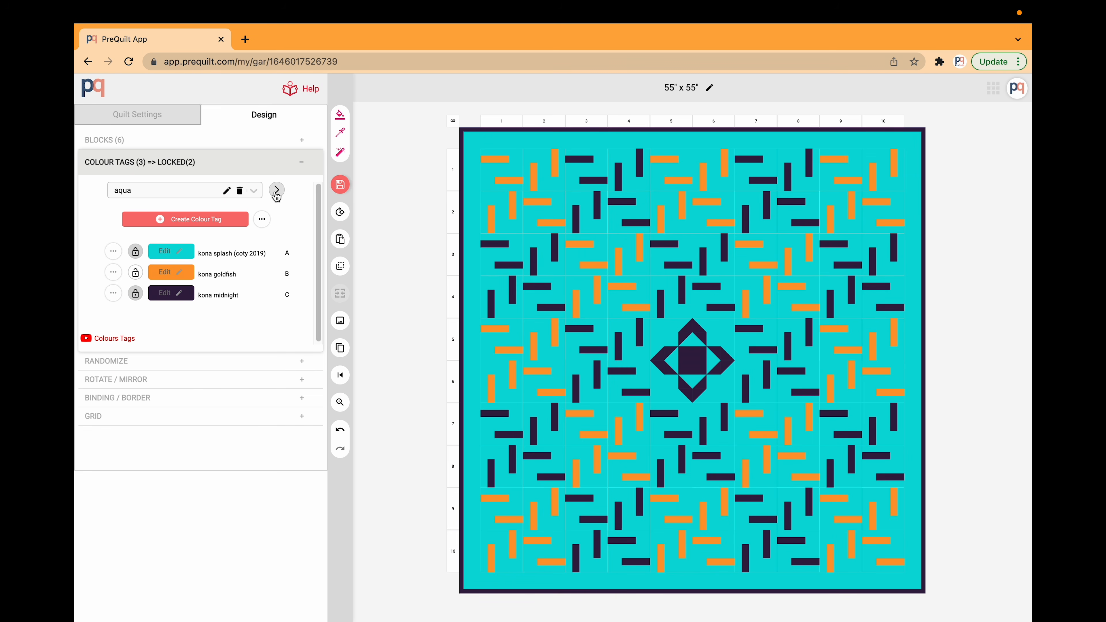
click(276, 192)
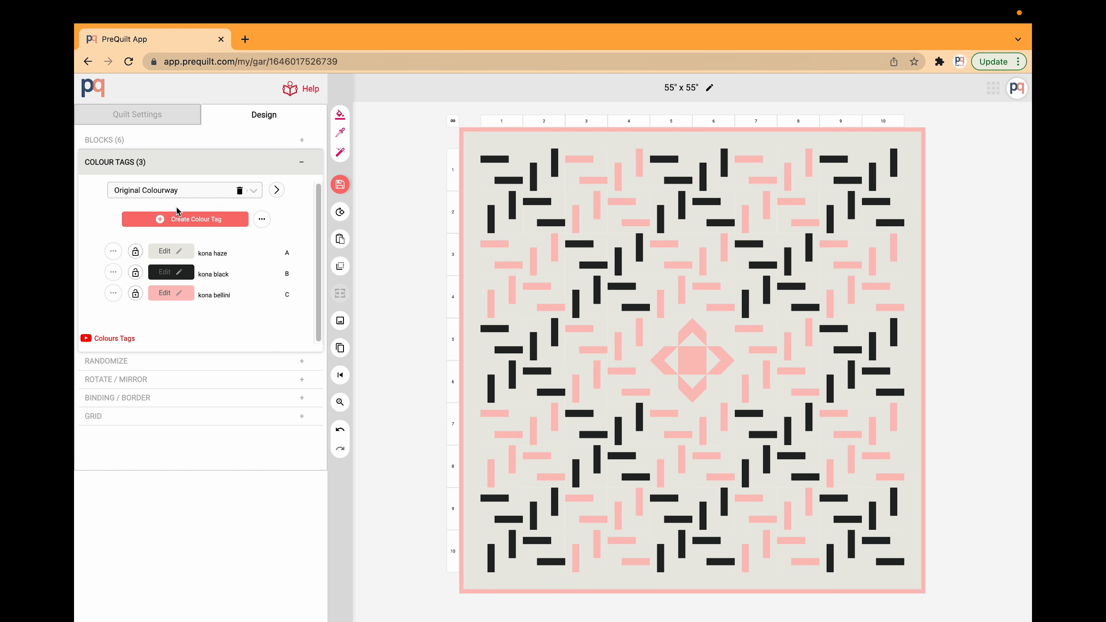
Collapse the colour tags, then save and close the quilt with an updated thumbnail
click(283, 166)
mouse_move(342, 184)
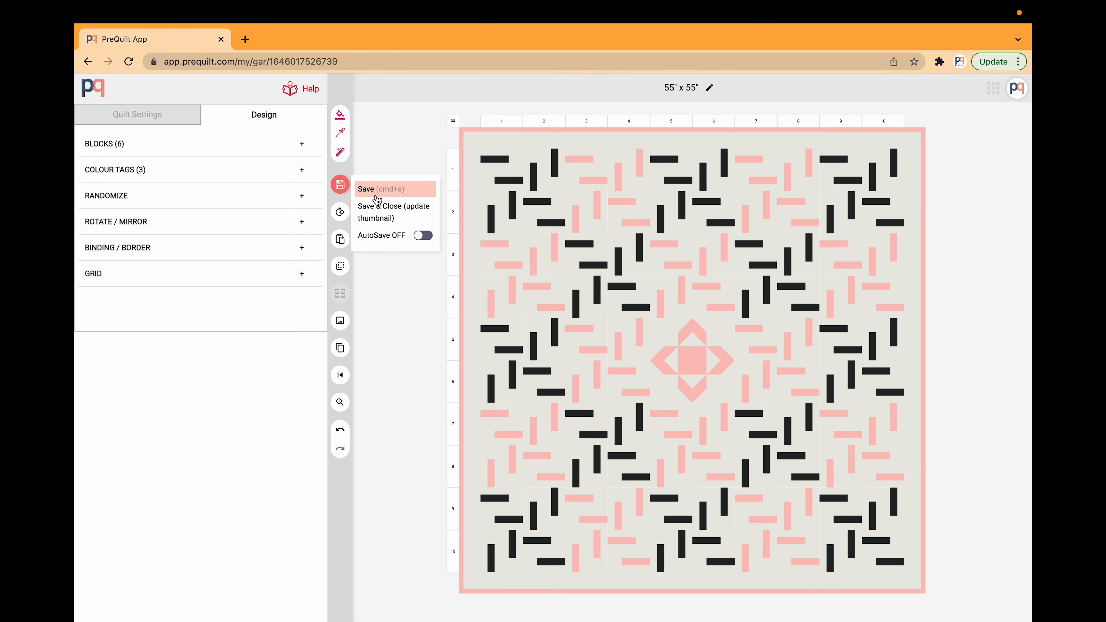
click(393, 217)
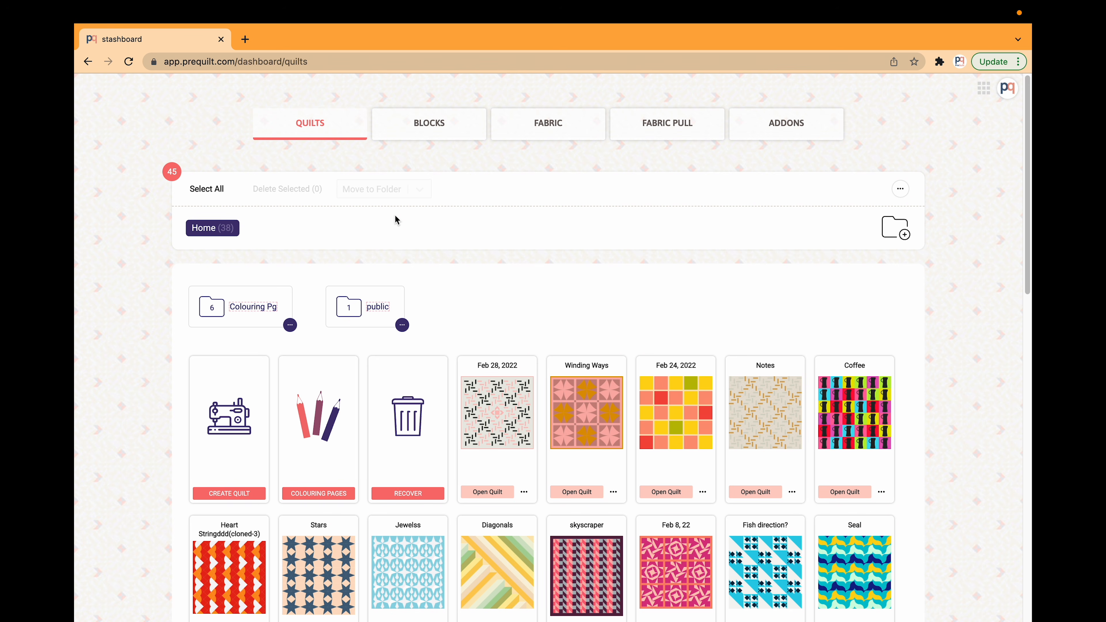
Rename the quilt "Feb 28, 2022" on the dashboard as "basket weaving"
click(525, 493)
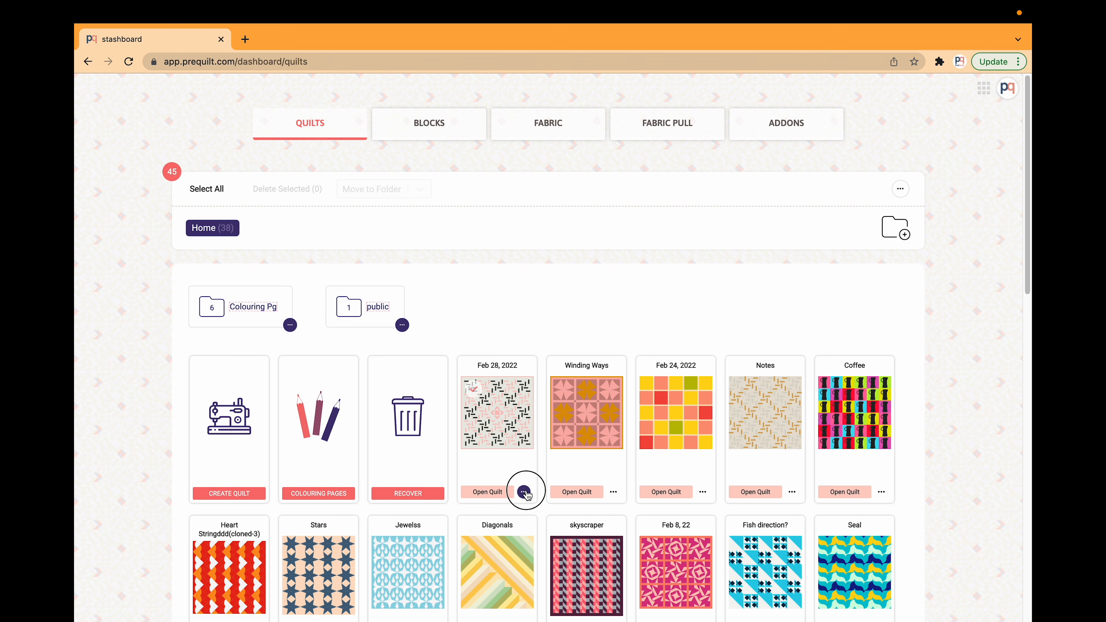
click(512, 420)
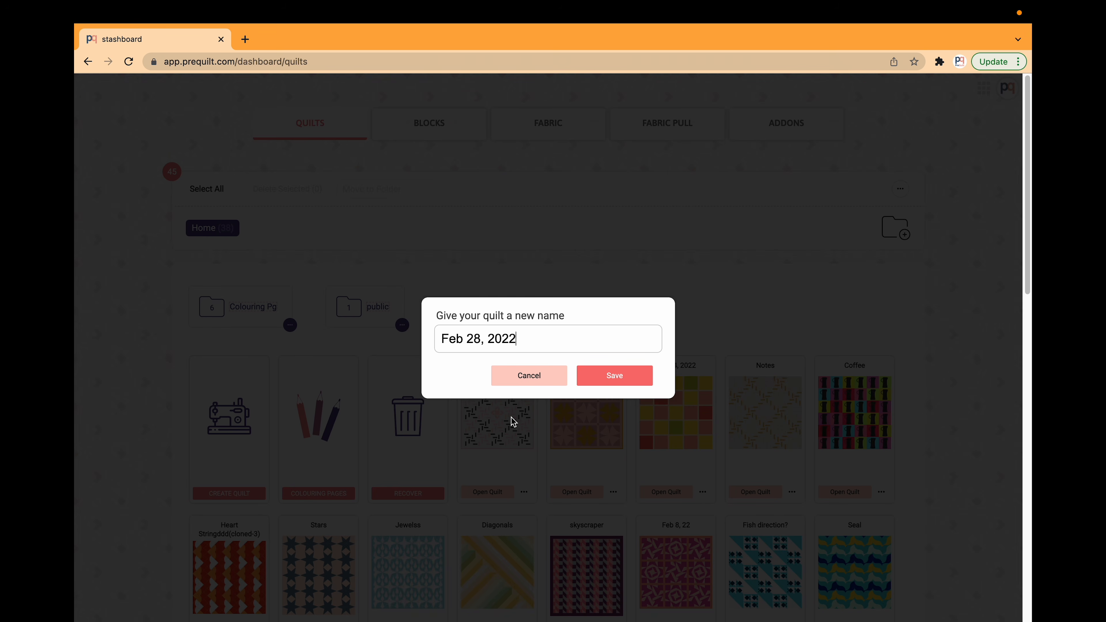
key(super+a)
text(basket weaving)
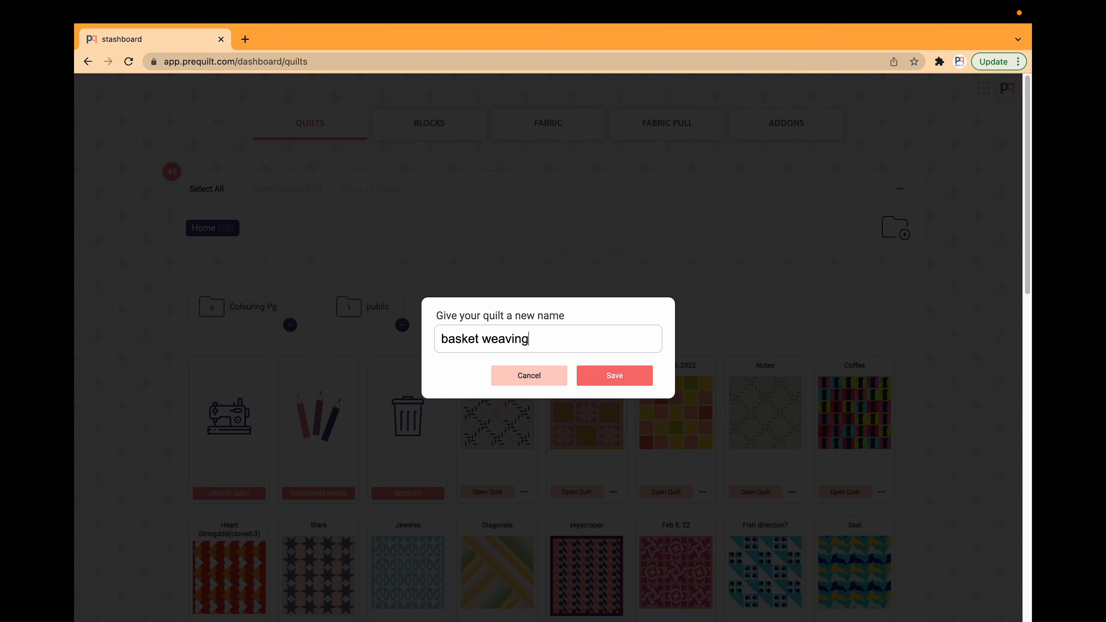
key(Return)
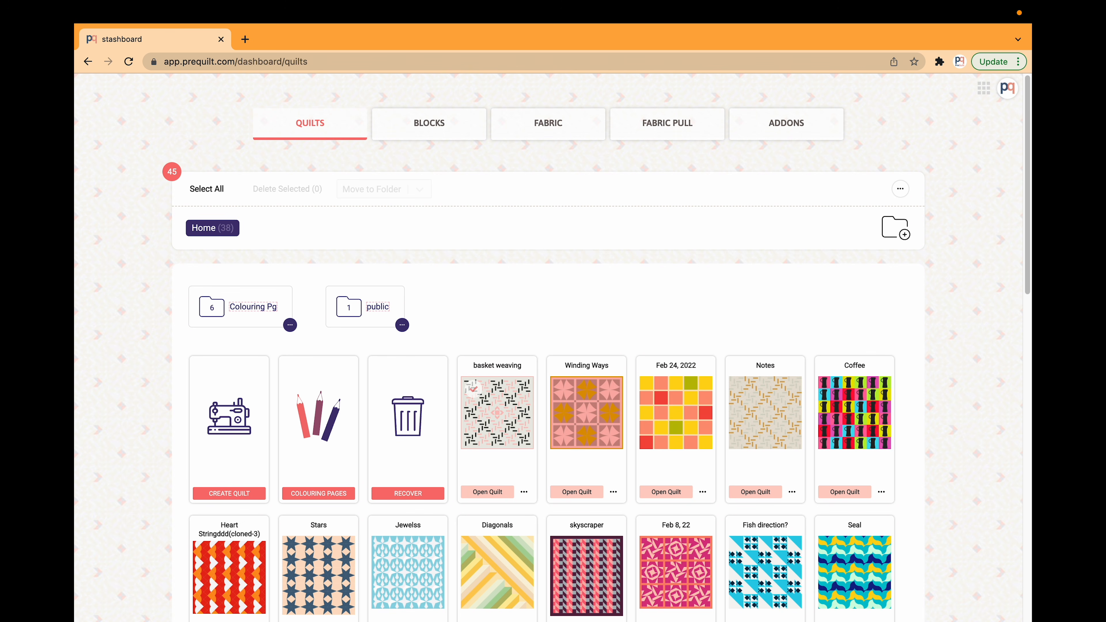